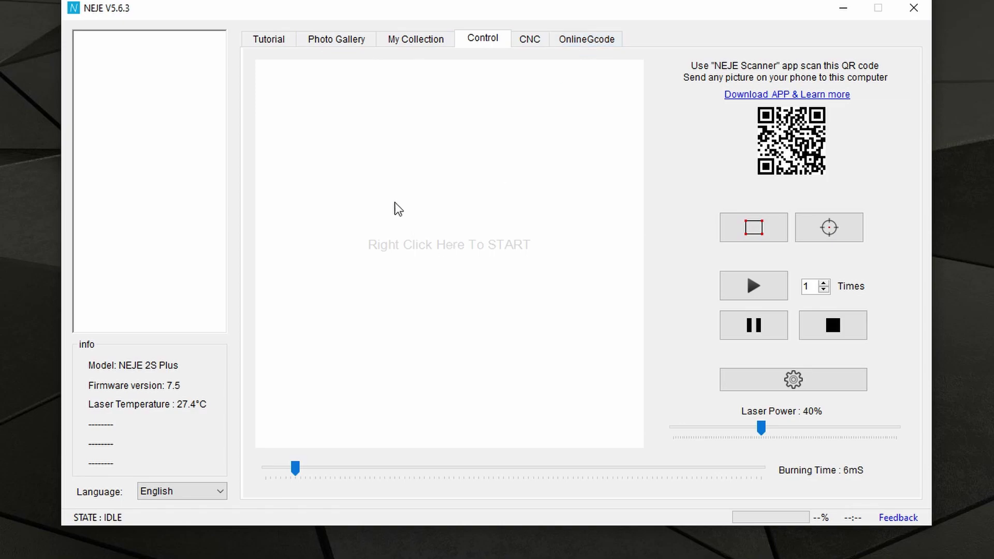
# Step: Read through the NEJE Master 2 / 2s plus tutorial page, covering software downloads, machine connection and laser focus
pyautogui.click(269, 41)
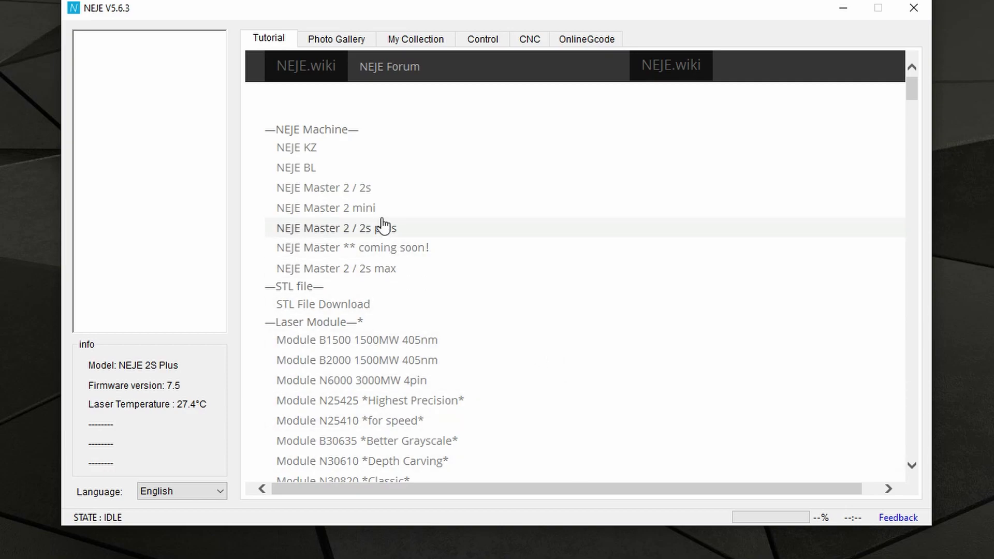
pyautogui.click(382, 228)
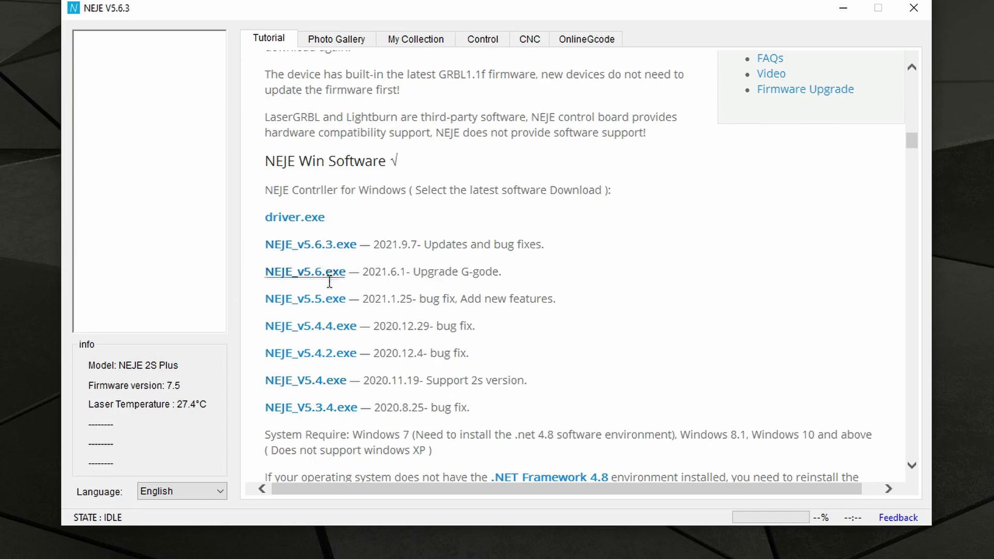
pyautogui.scroll(-7, 616, 356)
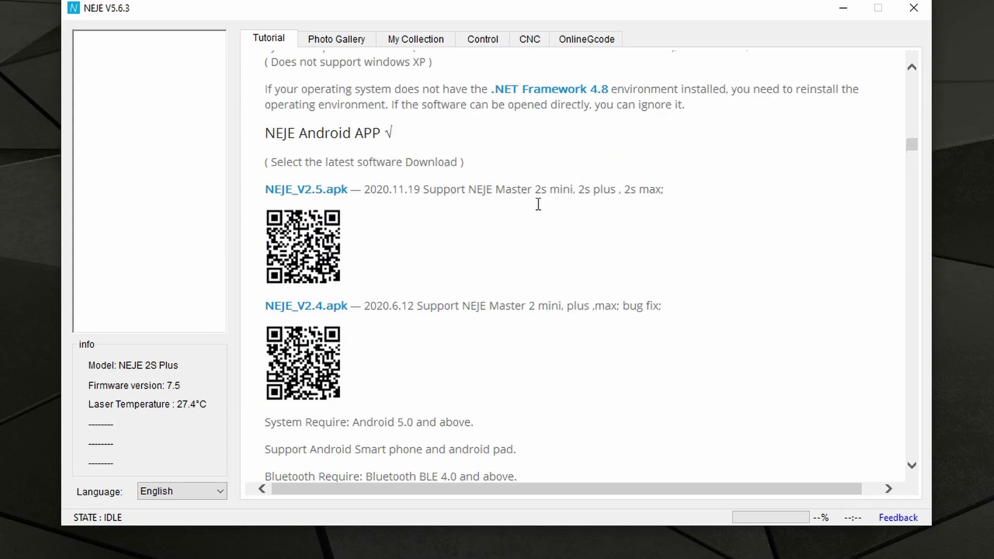
pyautogui.scroll(-7, 589, 267)
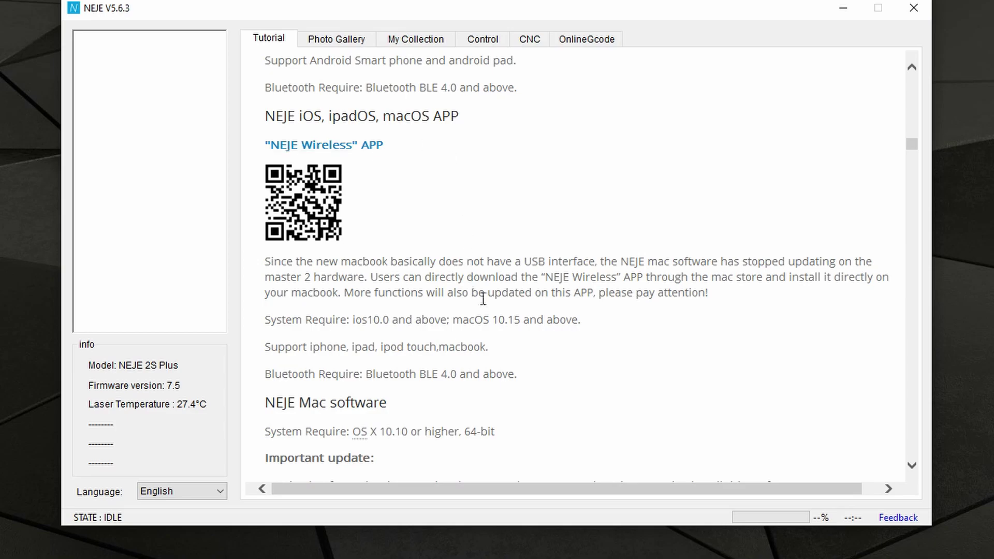
pyautogui.scroll(-17, 550, 335)
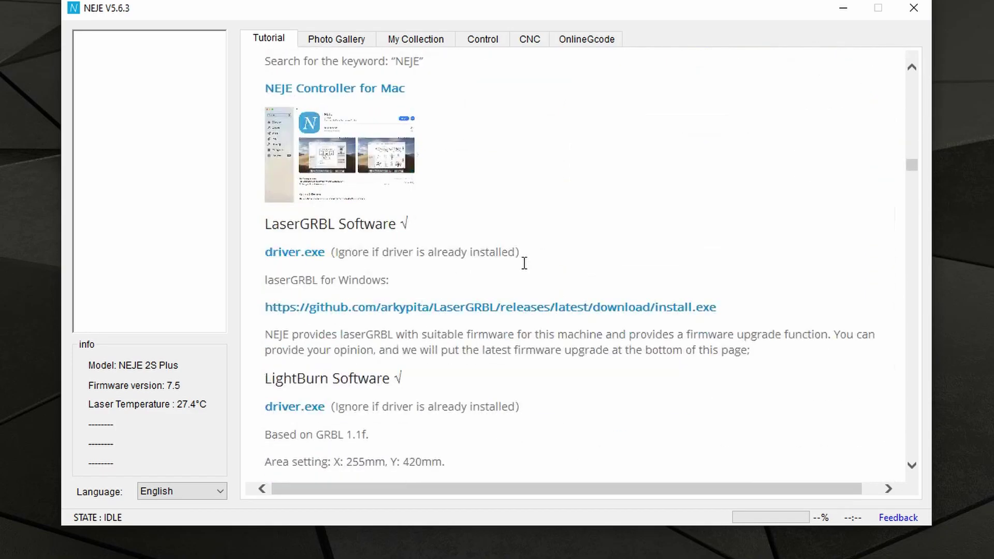
pyautogui.scroll(-7, 524, 263)
pyautogui.scroll(-6, 630, 262)
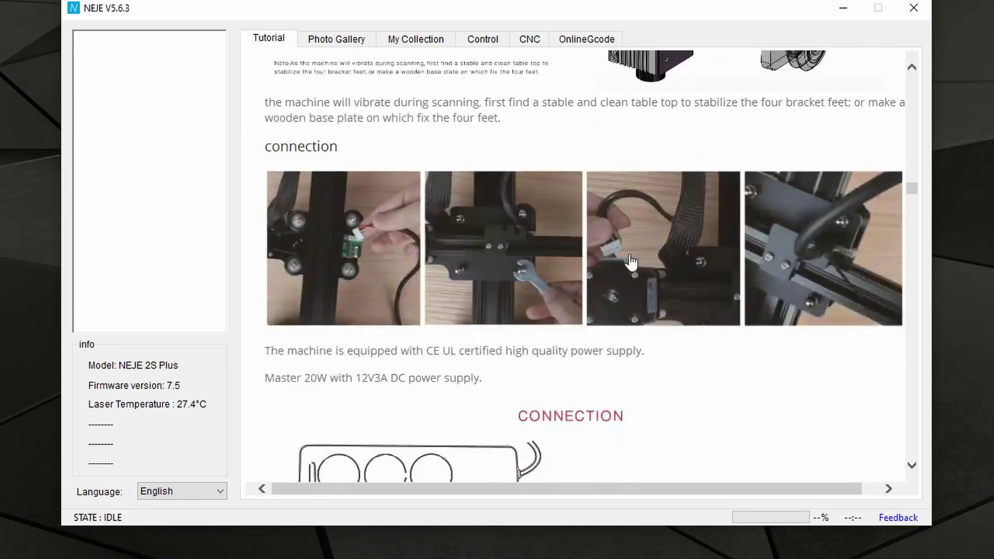
pyautogui.scroll(-8, 612, 284)
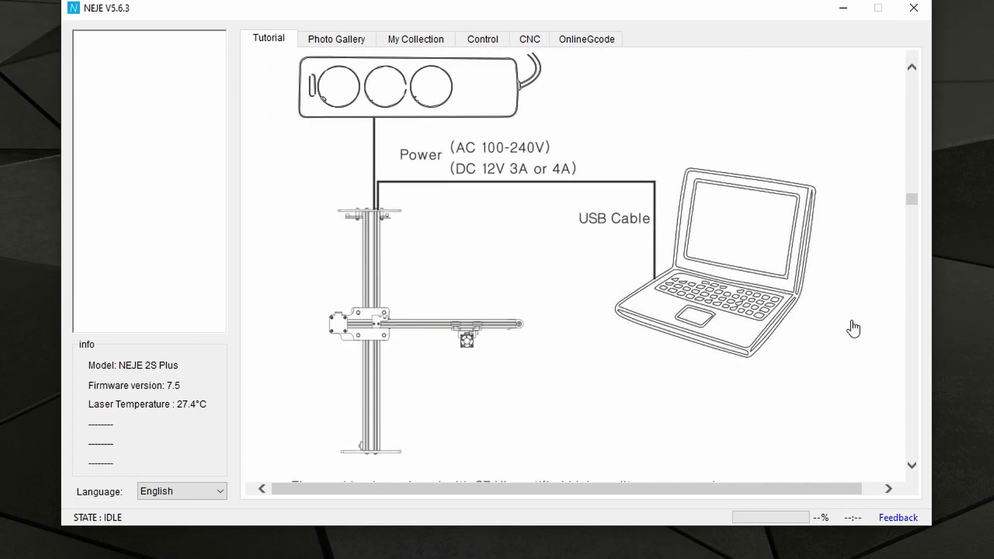
pyautogui.scroll(5, 642, 199)
pyautogui.scroll(1, 568, 246)
pyautogui.scroll(-1, 576, 239)
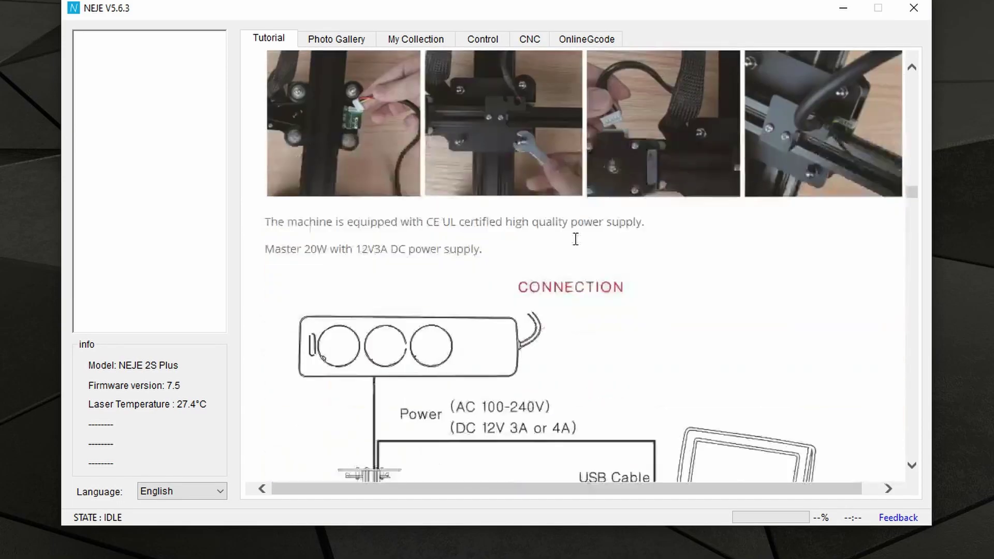
pyautogui.scroll(-10, 575, 239)
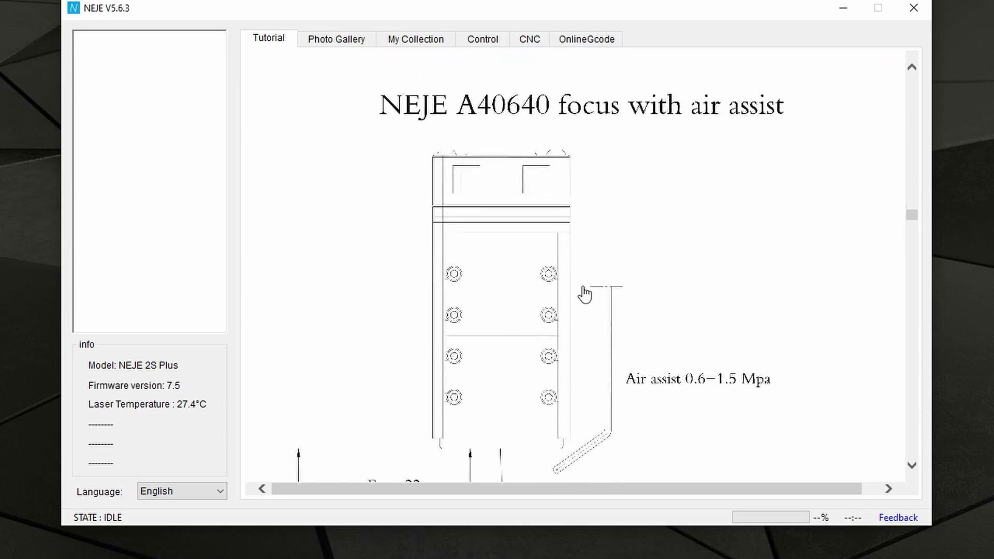
pyautogui.scroll(-4, 583, 294)
pyautogui.scroll(12, 581, 327)
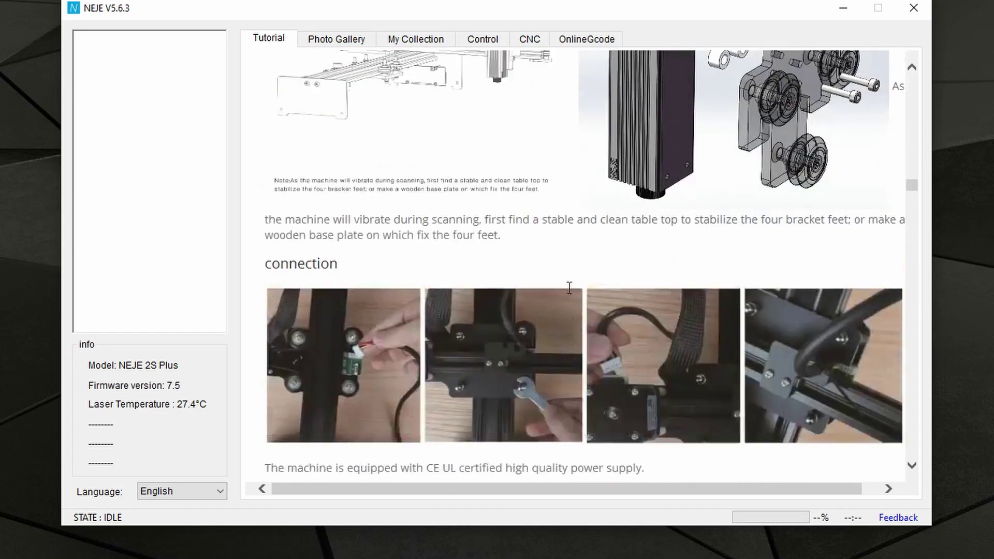
pyautogui.scroll(15, 569, 288)
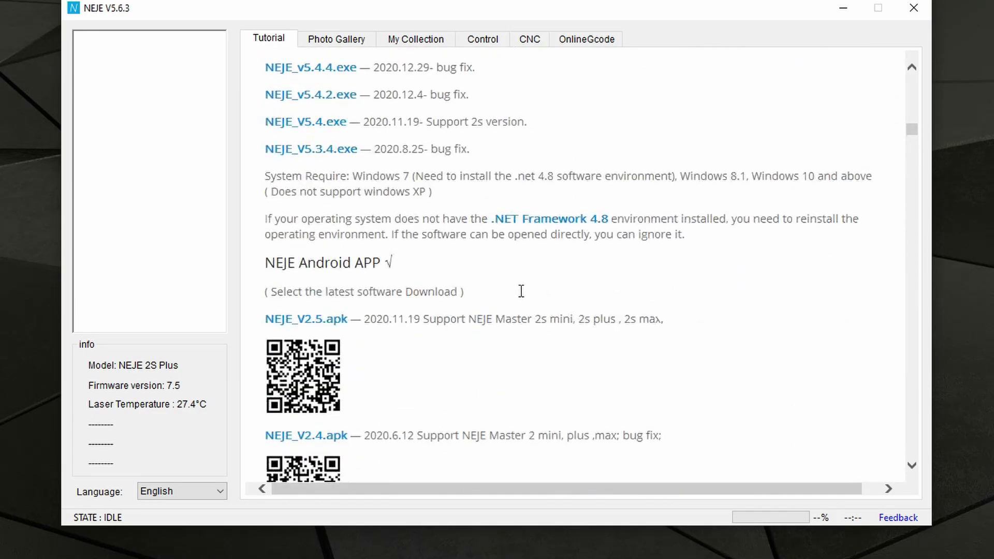
pyautogui.scroll(20, 524, 328)
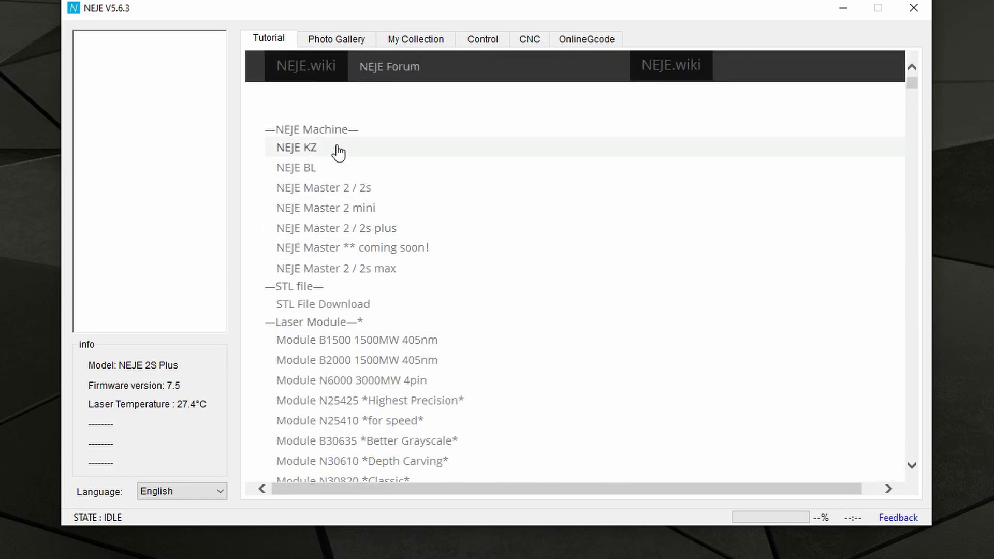
# Step: Browse forward through the photo gallery and add the Batman drawing to the favorites
pyautogui.click(327, 45)
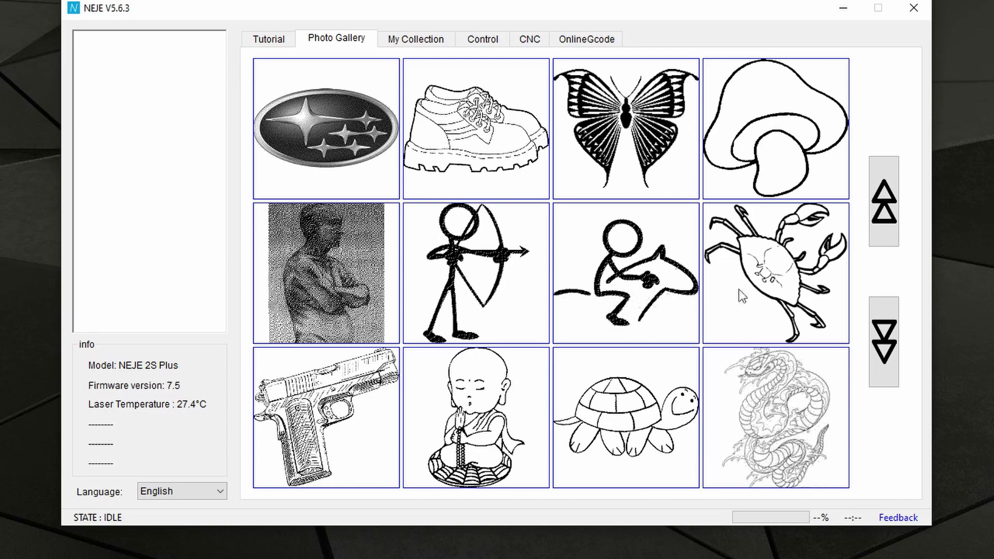
pyautogui.click(887, 338)
pyautogui.click(887, 337)
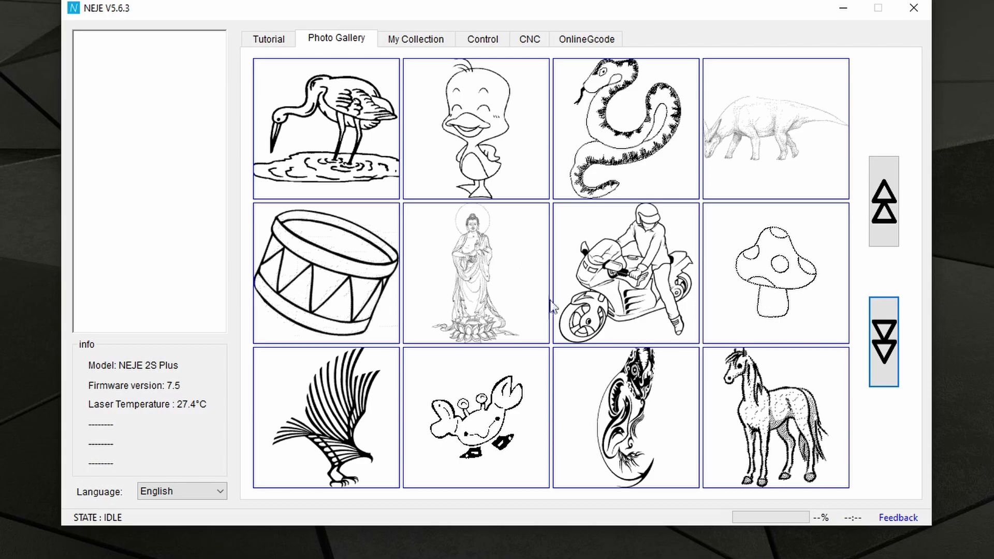
pyautogui.click(884, 351)
pyautogui.click(883, 351)
pyautogui.click(883, 351)
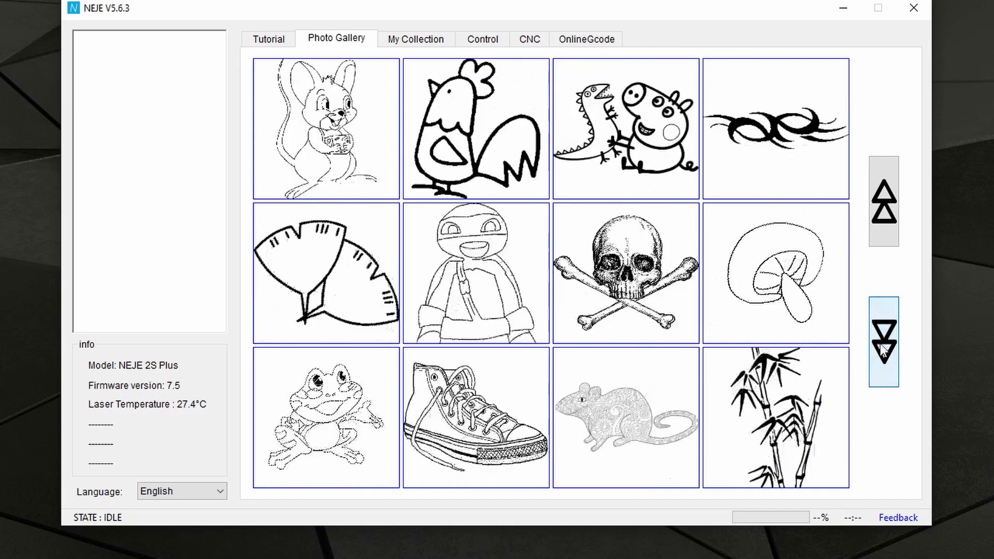
pyautogui.click(884, 351)
pyautogui.click(883, 351)
pyautogui.click(884, 351)
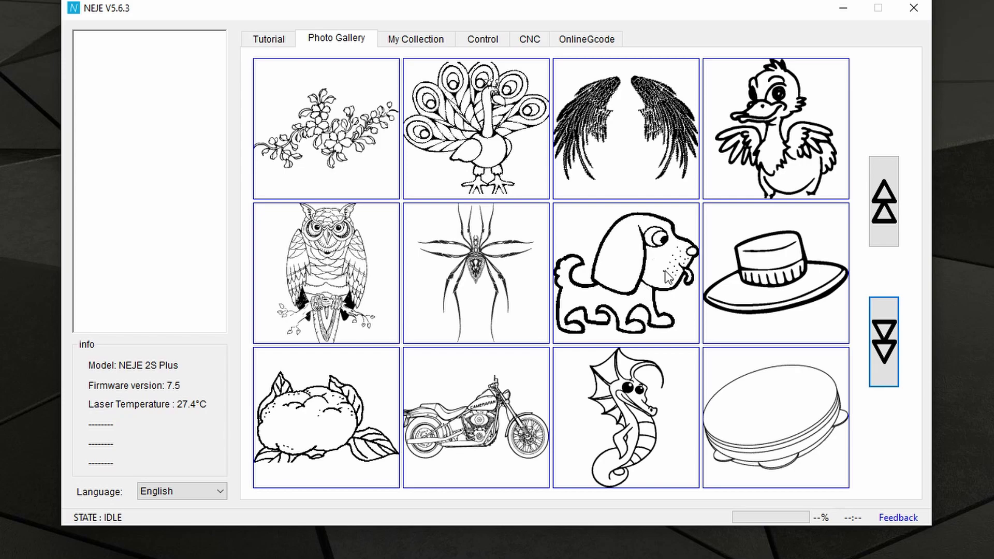
pyautogui.click(880, 348)
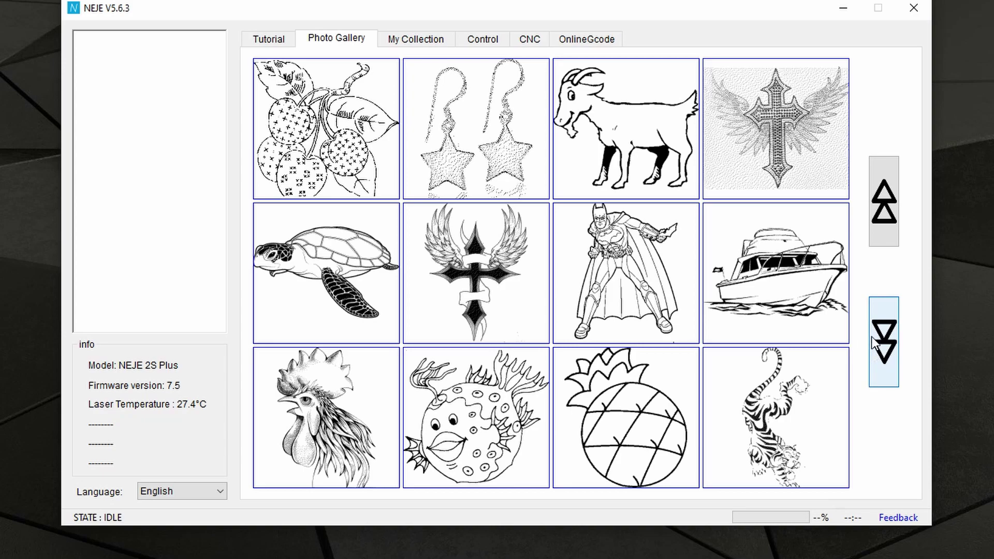
pyautogui.rightClick(627, 280)
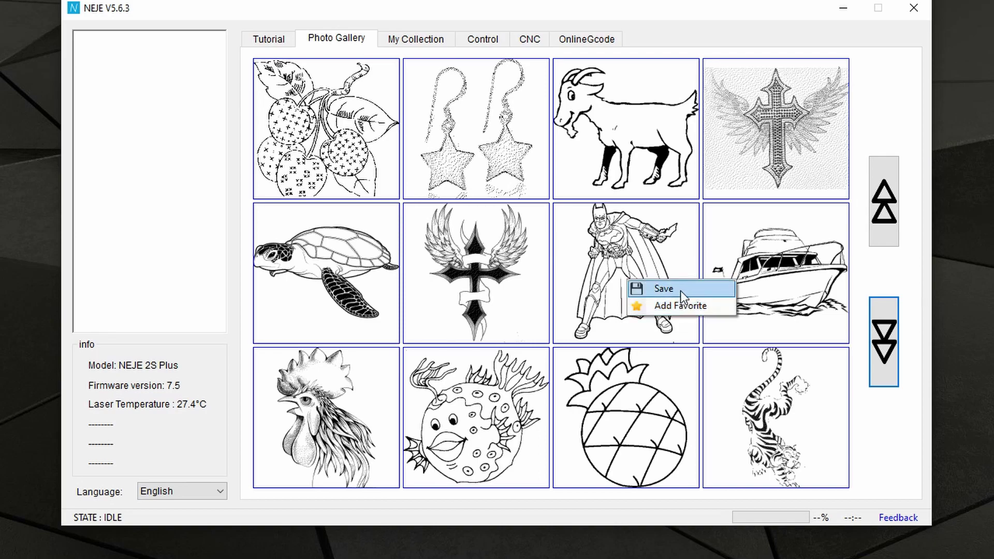
pyautogui.click(681, 306)
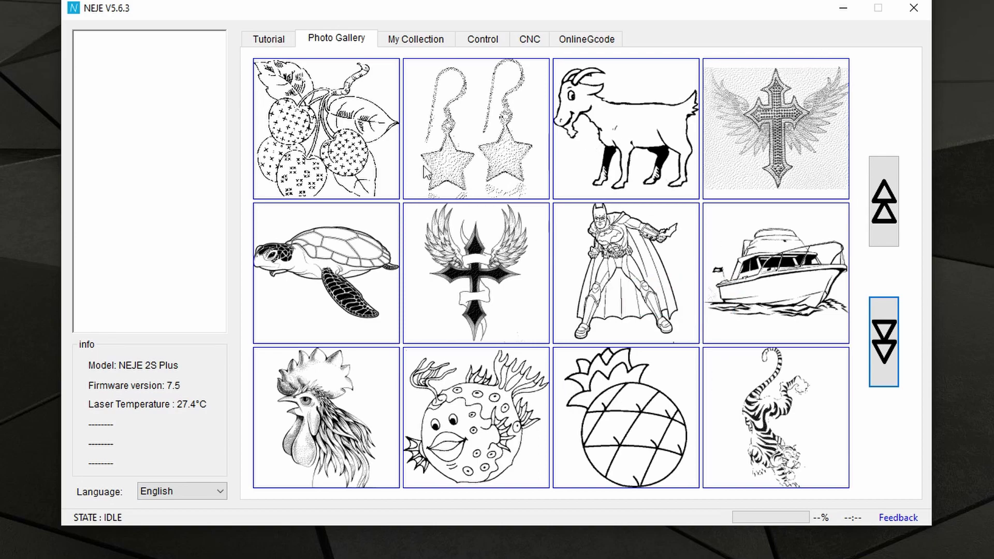
# Step: Review the saved collection and preview its Dalmatian pictures for cutting without applying a cut
pyautogui.click(433, 44)
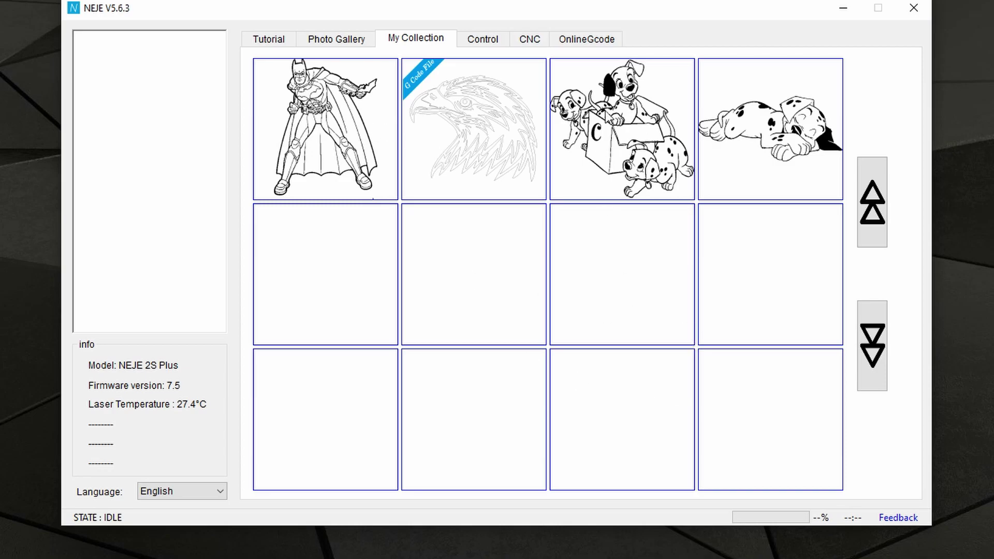
pyautogui.click(606, 112)
pyautogui.click(791, 56)
pyautogui.click(788, 137)
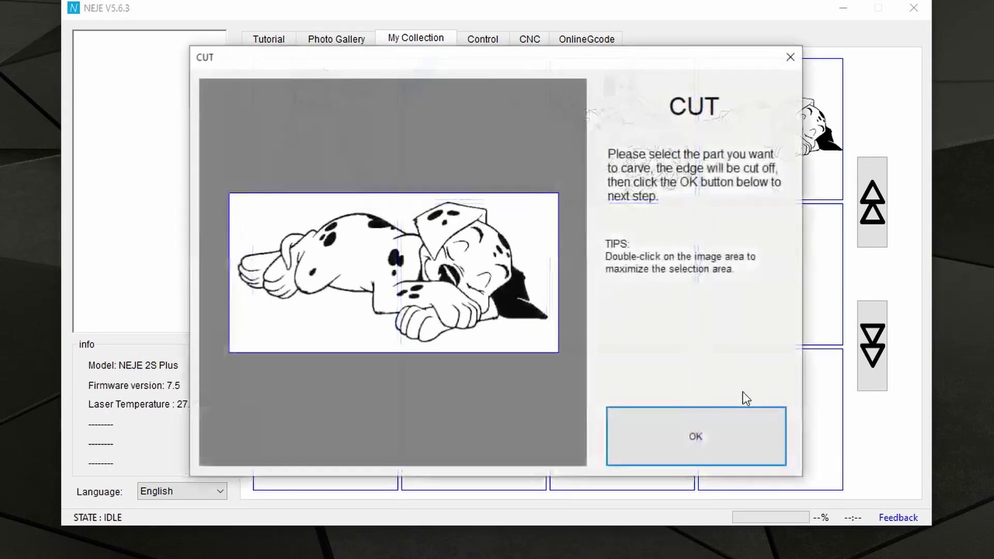
pyautogui.click(787, 55)
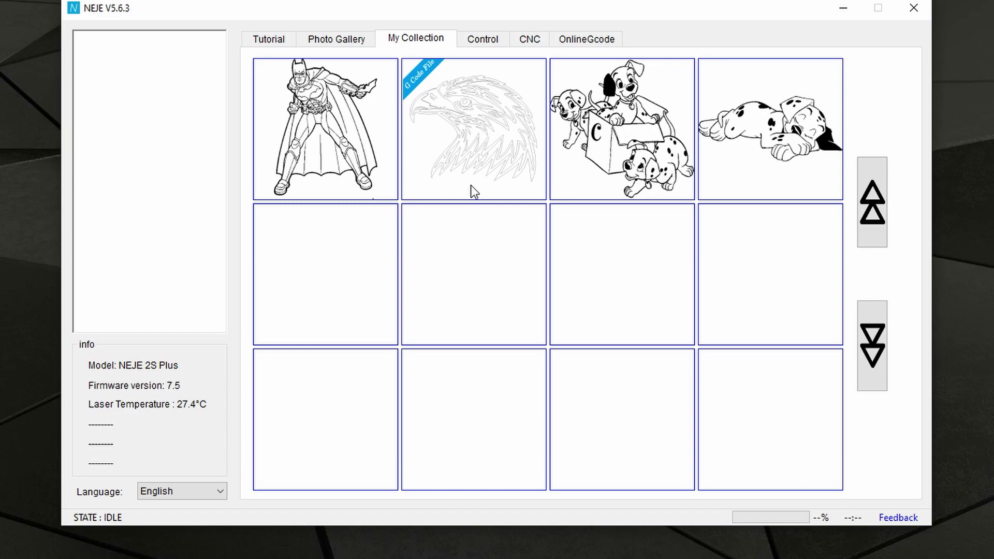
# Step: Look over the engraving controls and the CNC guide on G-code support and designing in Inkscape
pyautogui.click(498, 42)
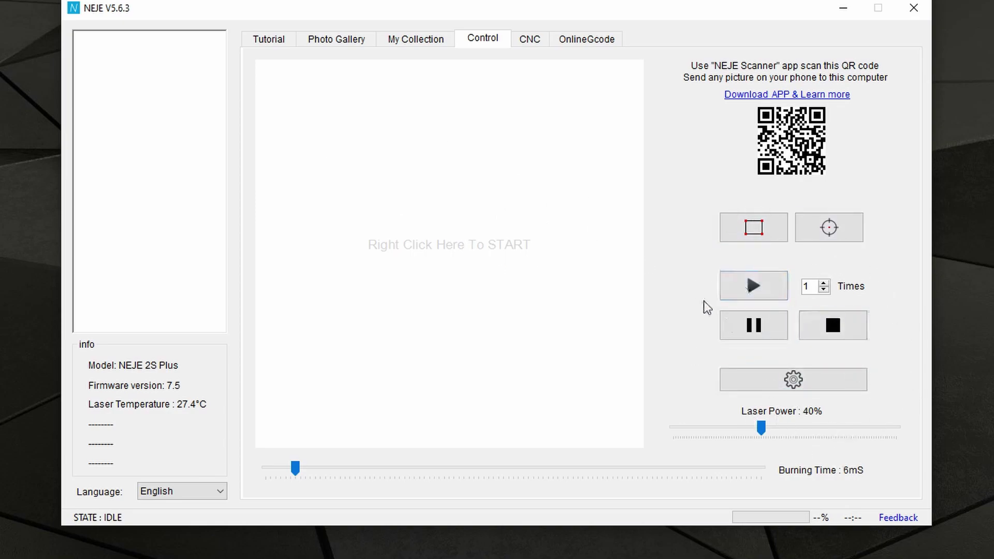
pyautogui.click(531, 42)
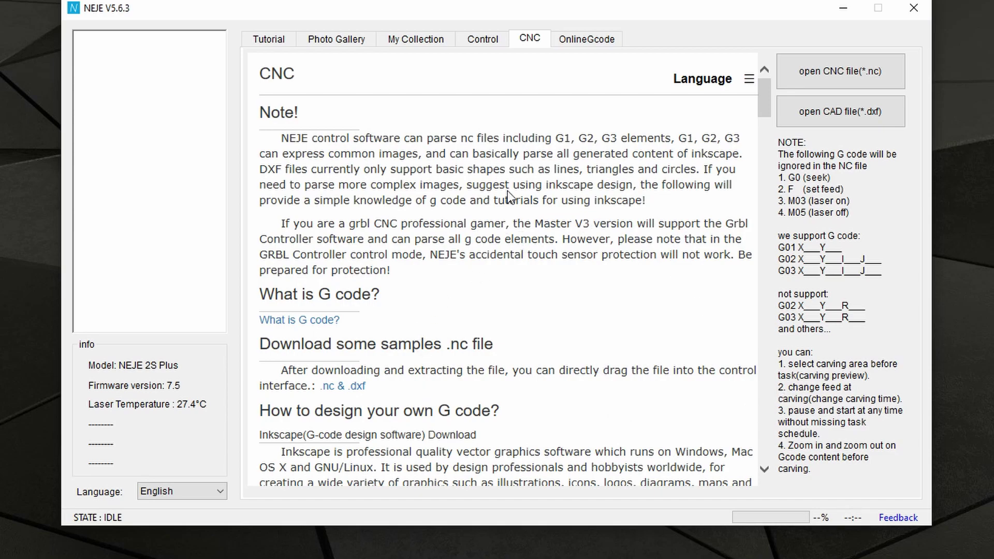
pyautogui.scroll(-8, 532, 228)
pyautogui.scroll(-10, 532, 231)
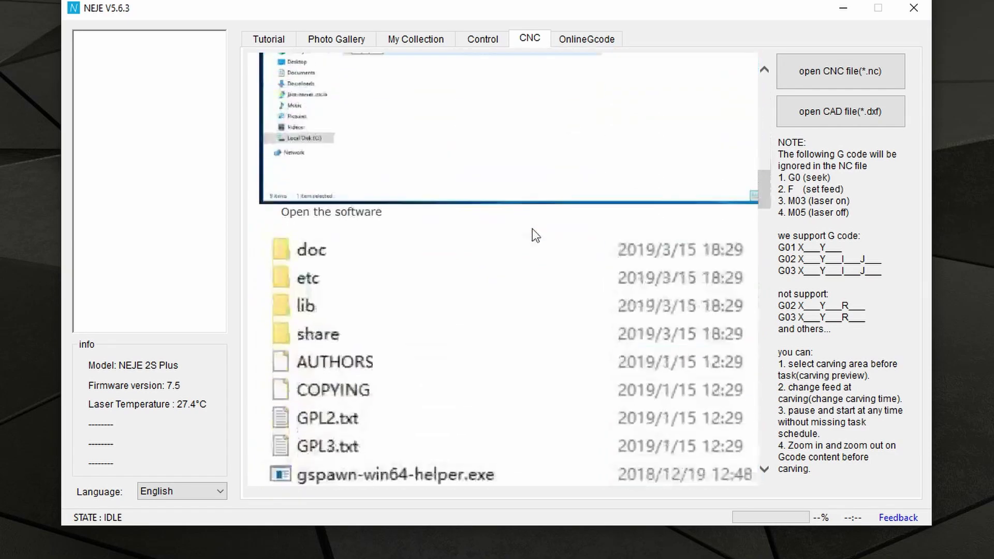
pyautogui.scroll(-6, 526, 247)
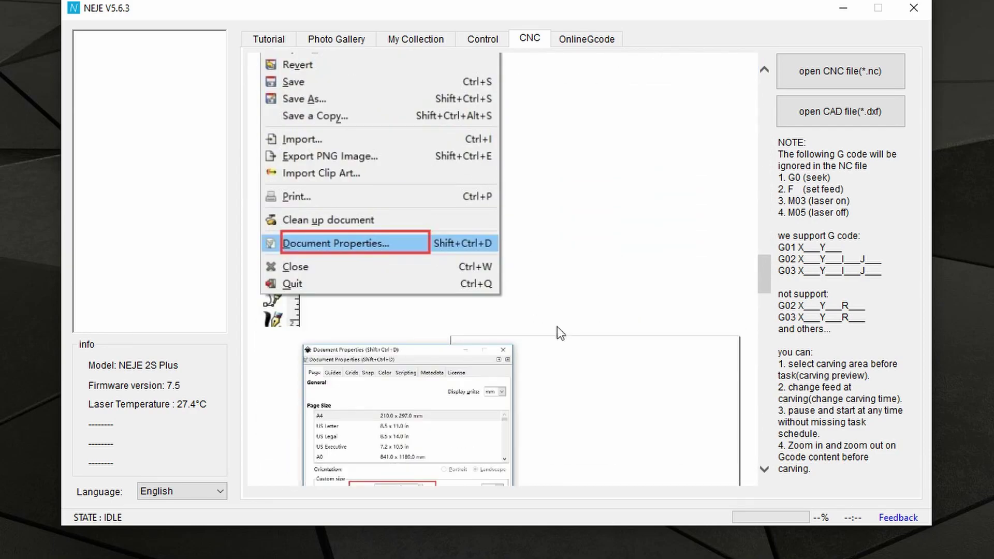
pyautogui.scroll(20, 557, 332)
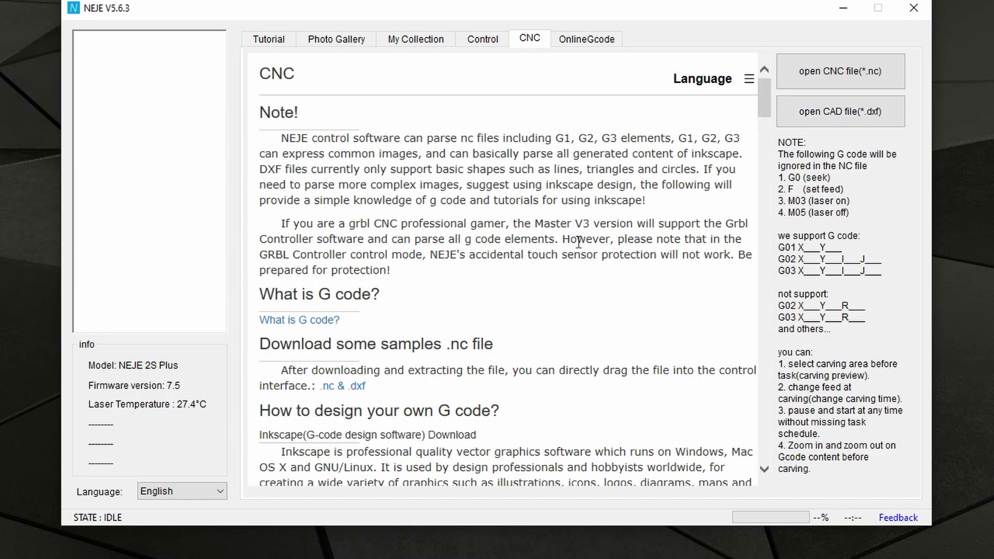
# Step: Browse the online G-code designs, compare them with the photo gallery, and add the NEJE lettering design to the favorites
pyautogui.click(581, 41)
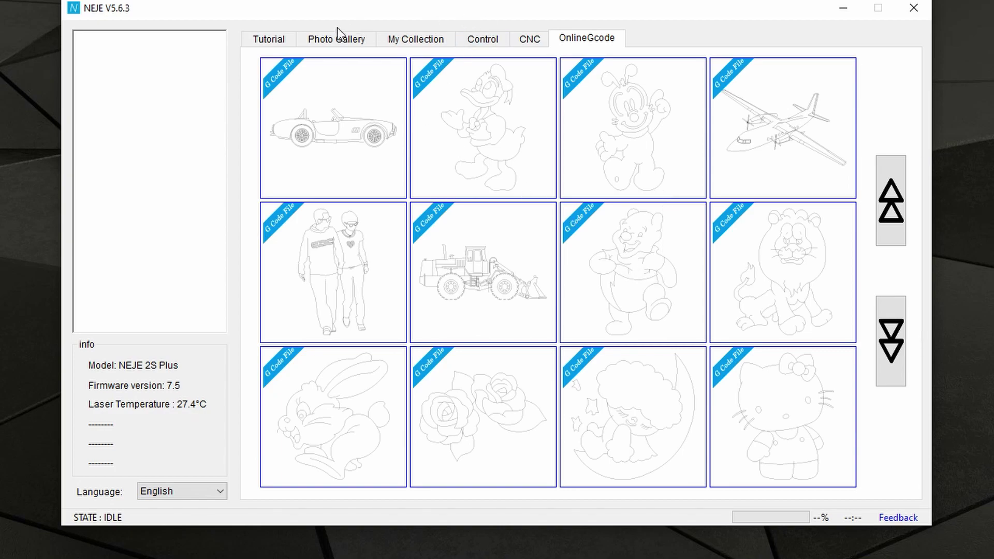
pyautogui.click(344, 43)
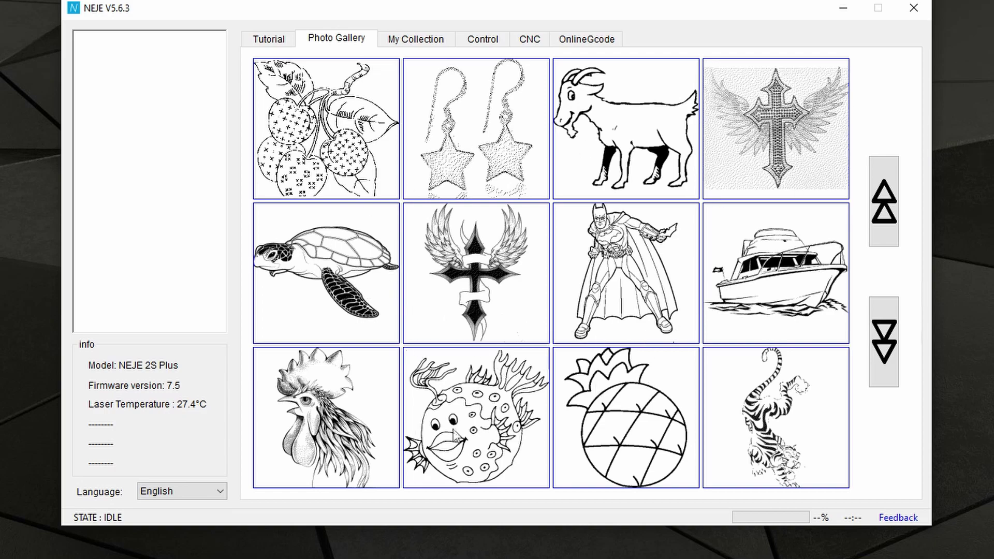
pyautogui.click(577, 42)
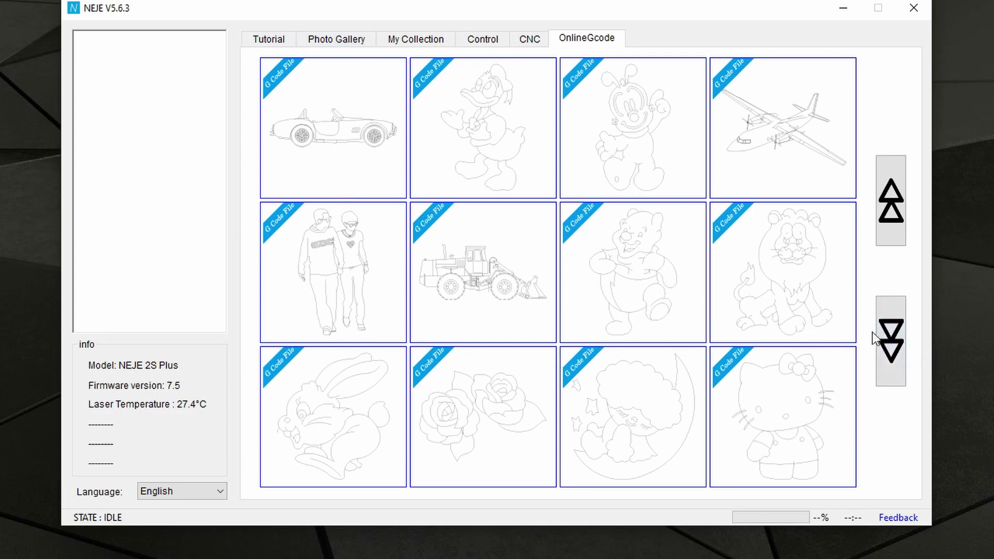
pyautogui.click(891, 334)
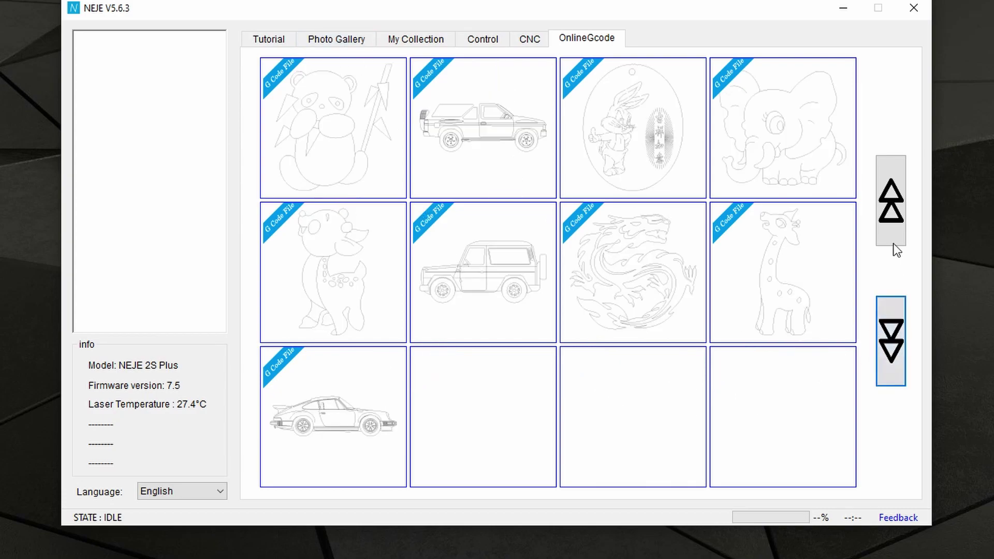
pyautogui.click(898, 217)
pyautogui.click(897, 217)
pyautogui.click(897, 217)
pyautogui.click(898, 339)
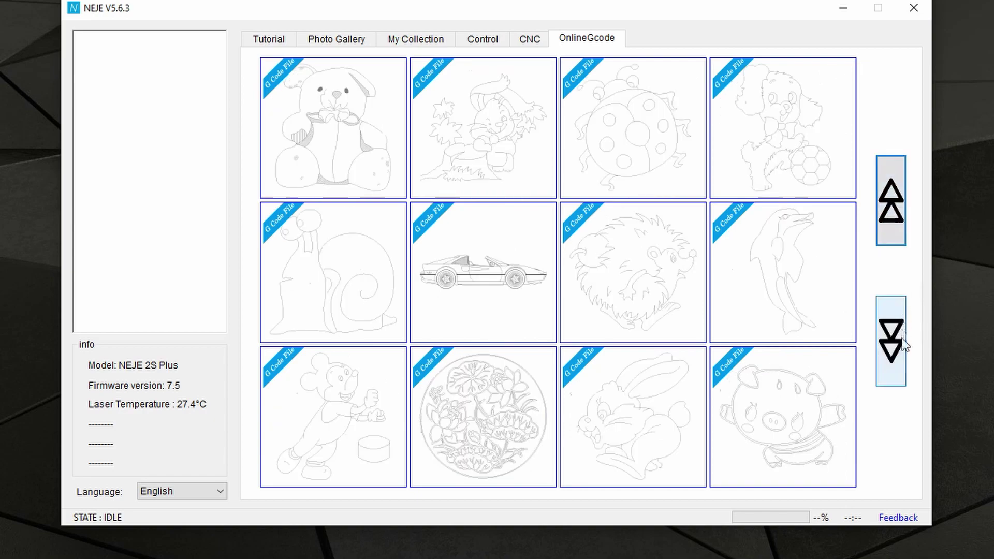
pyautogui.click(899, 339)
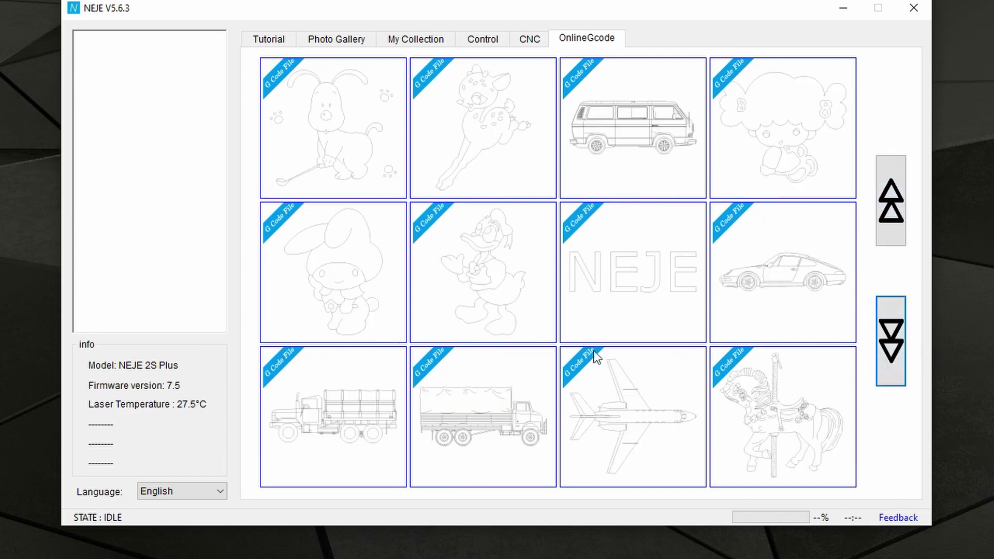
pyautogui.rightClick(637, 289)
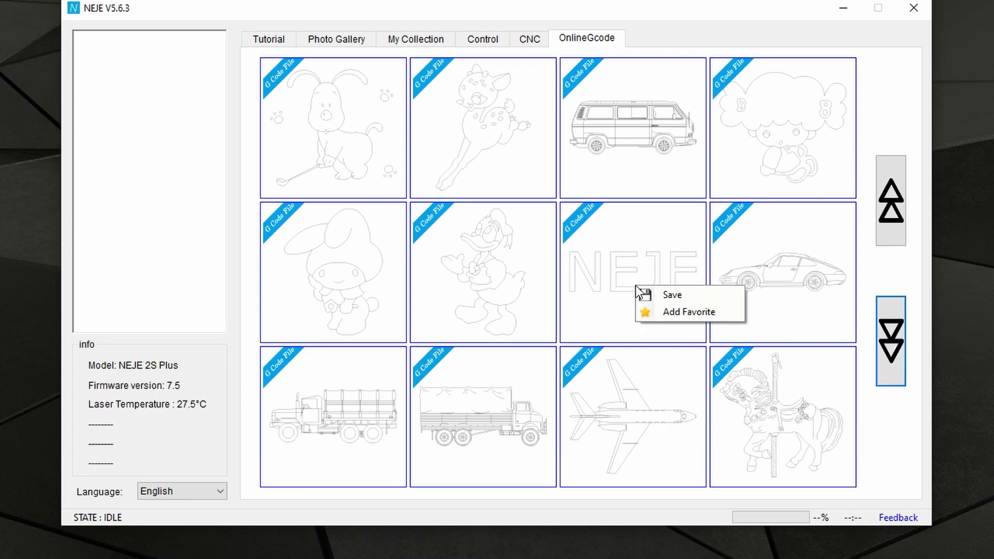
pyautogui.click(670, 319)
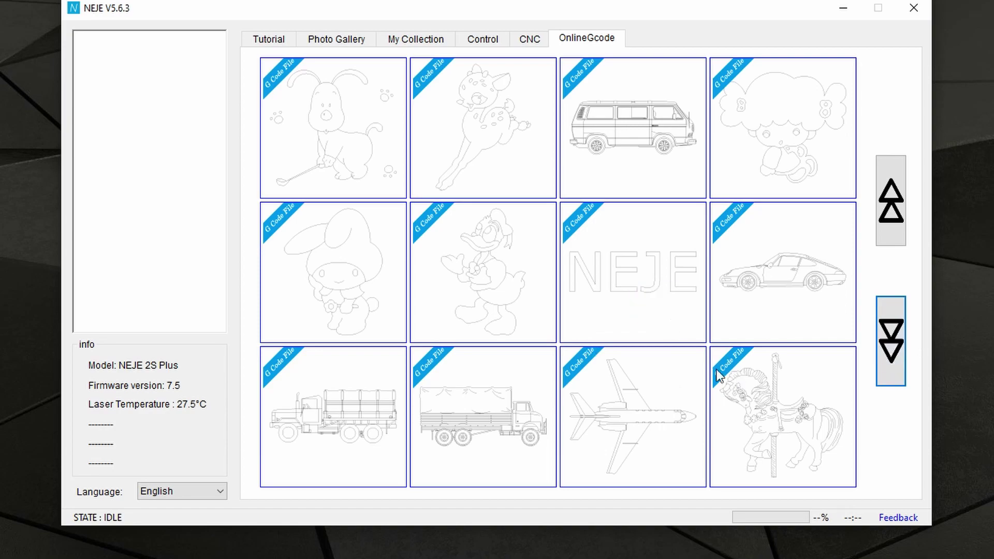
# Step: Open the sleeping Dalmatian picture from the saved collection for engraving and accept its full area without cropping
pyautogui.click(406, 39)
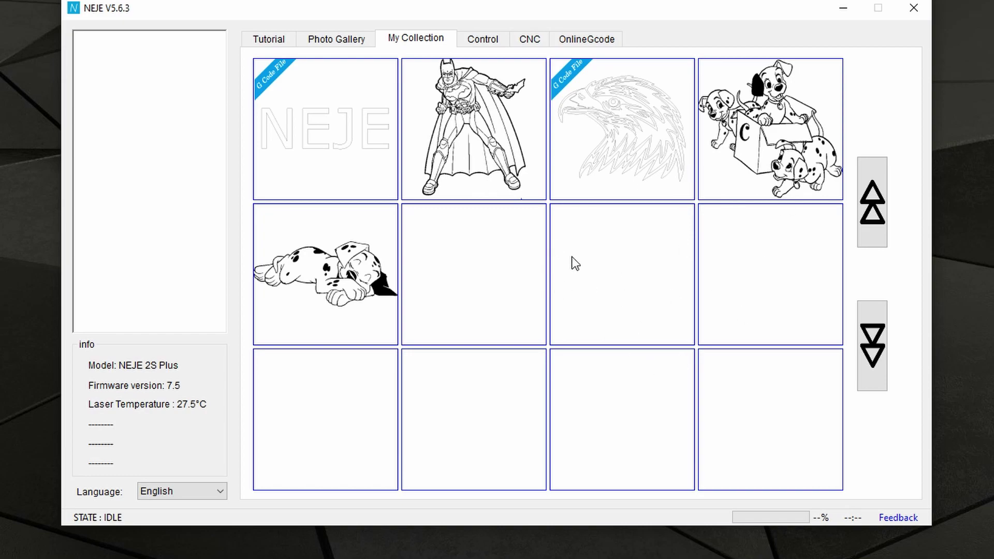
pyautogui.click(329, 266)
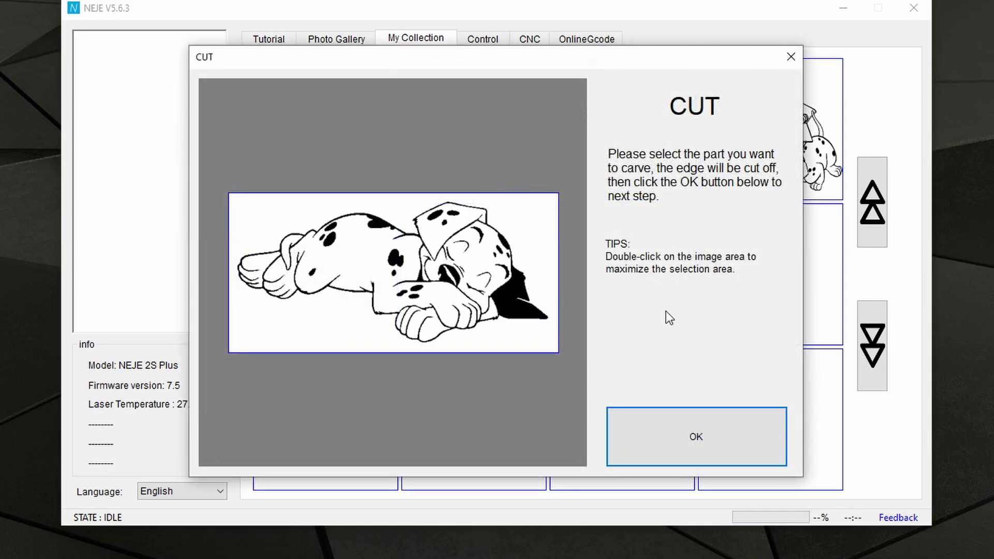
pyautogui.click(703, 439)
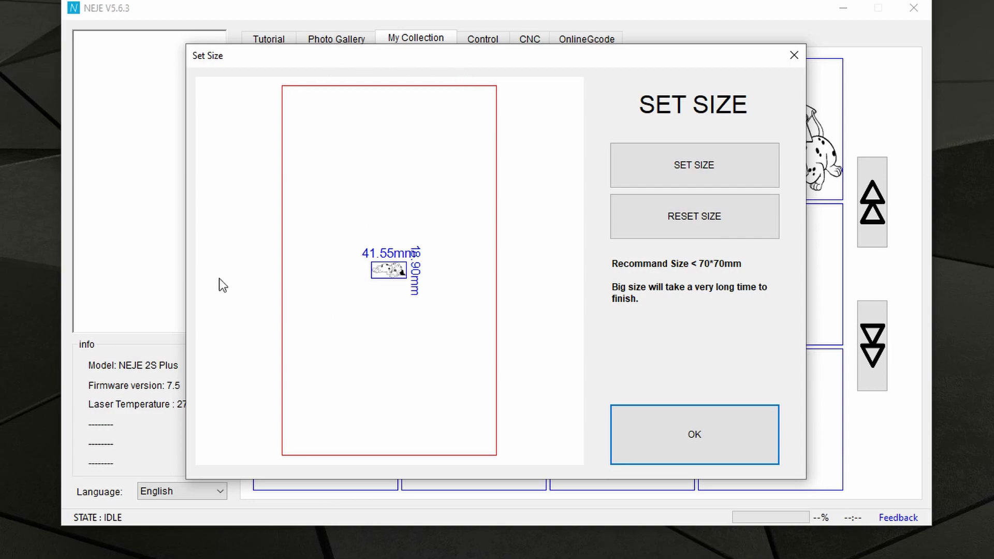
# Step: Set the Dalmatian picture's engraving width to 80 mm, and enter the same width a second time
pyautogui.click(699, 175)
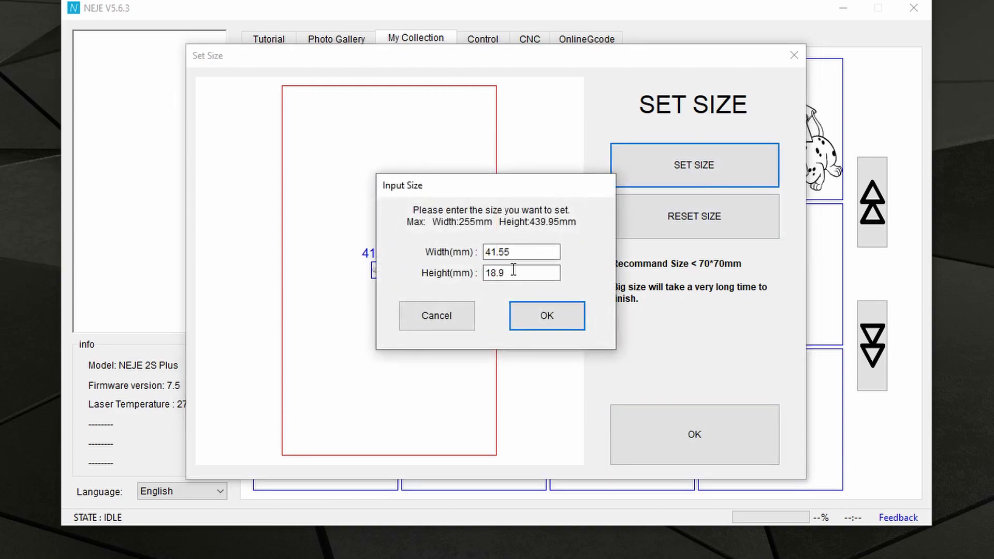
pyautogui.press('Tab')
pyautogui.write('8')
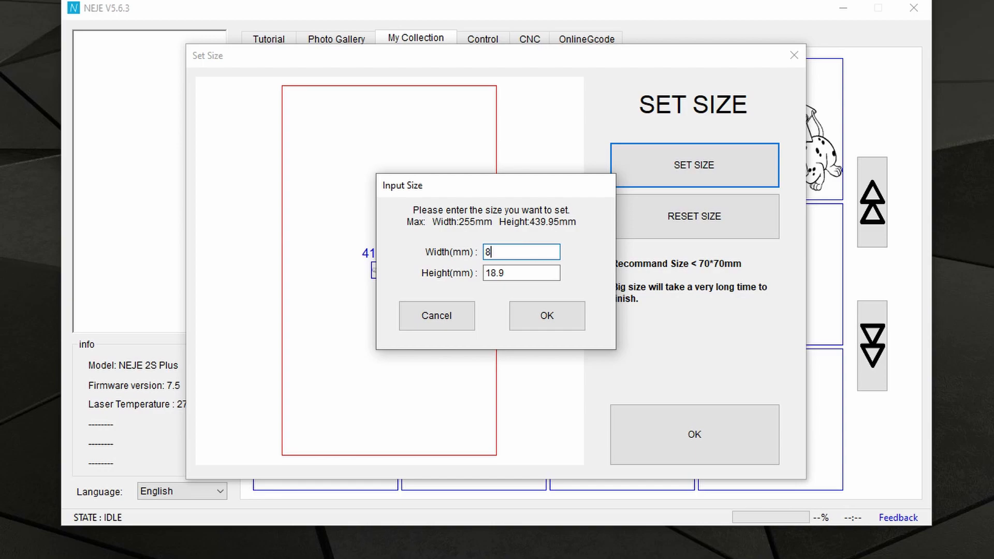
pyautogui.write('0')
pyautogui.click(548, 312)
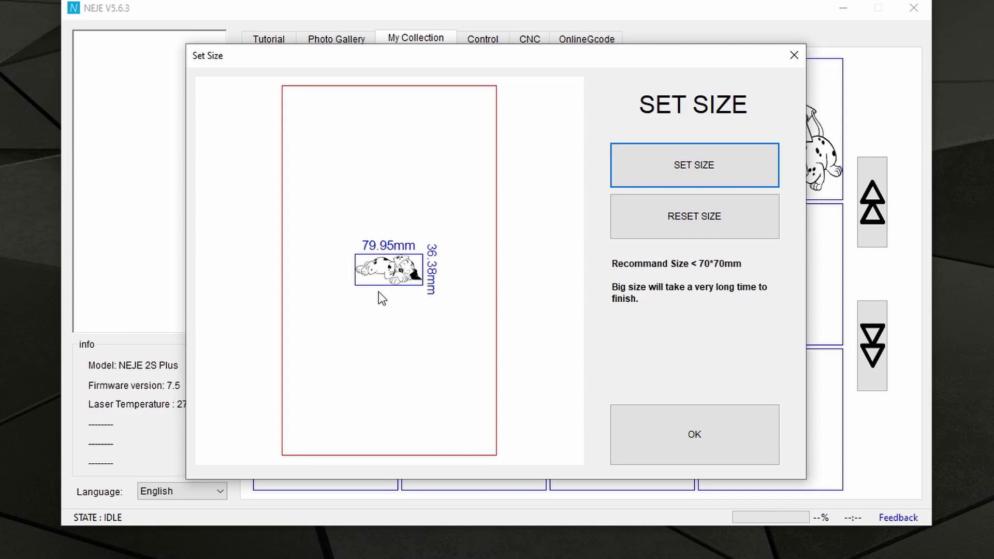
pyautogui.click(630, 166)
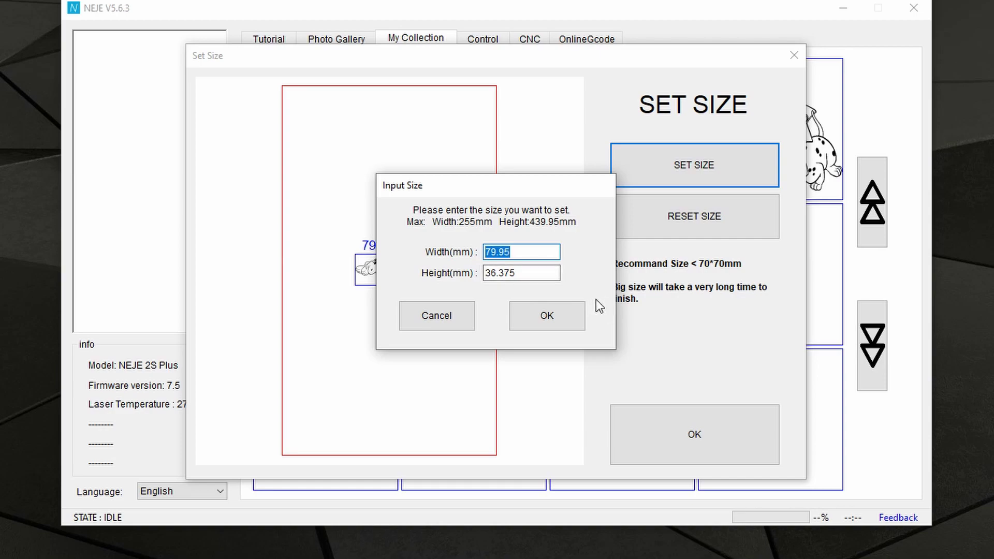
pyautogui.moveTo(545, 181); pyautogui.dragTo(625, 205)
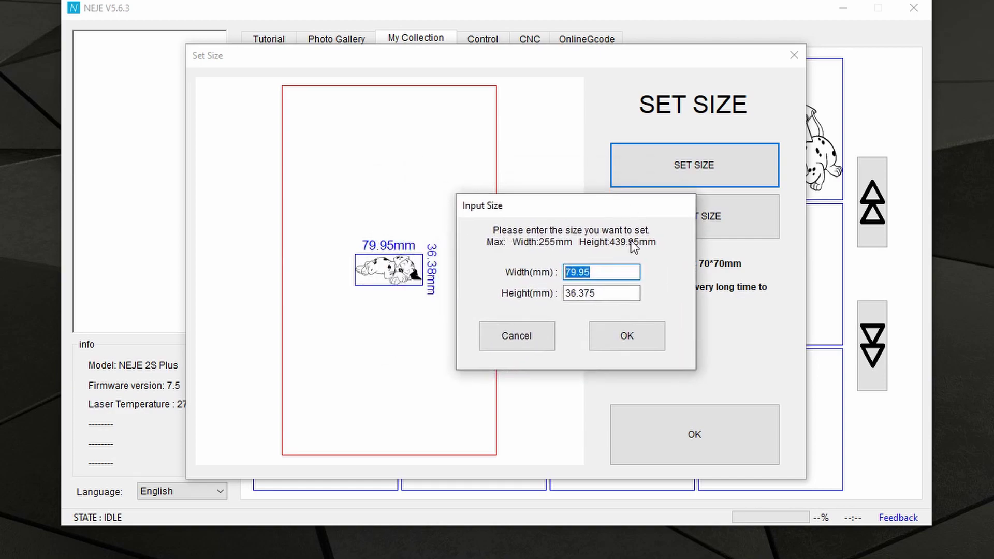
pyautogui.write('80')
pyautogui.press('Return')
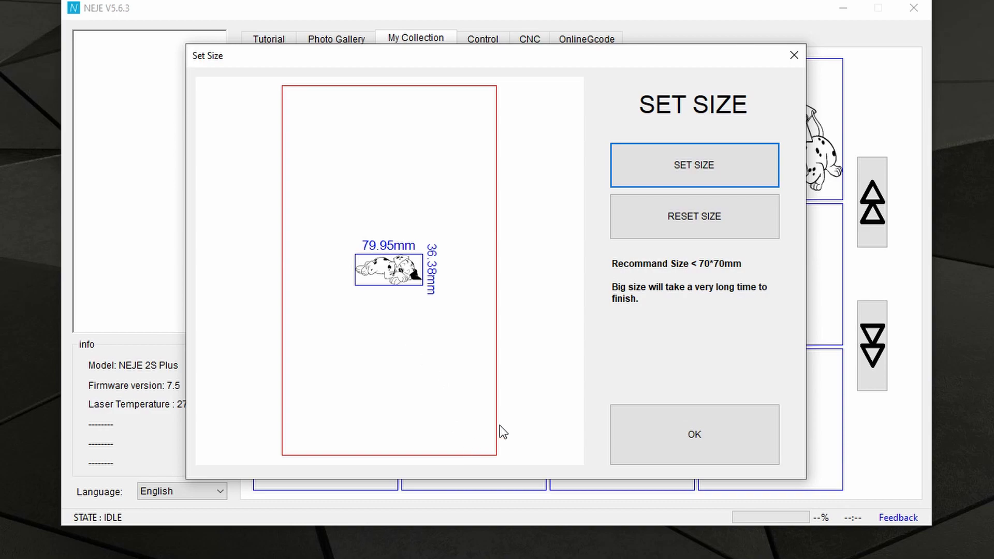
# Step: Set the Dalmatian picture's engraving width to 85 mm and accept the size
pyautogui.click(642, 169)
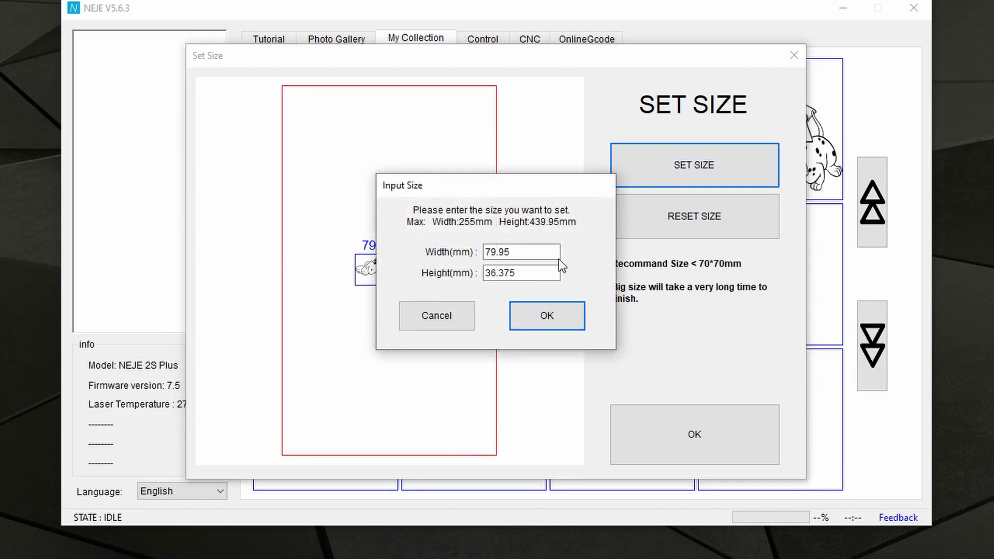
pyautogui.moveTo(558, 259); pyautogui.dragTo(483, 247)
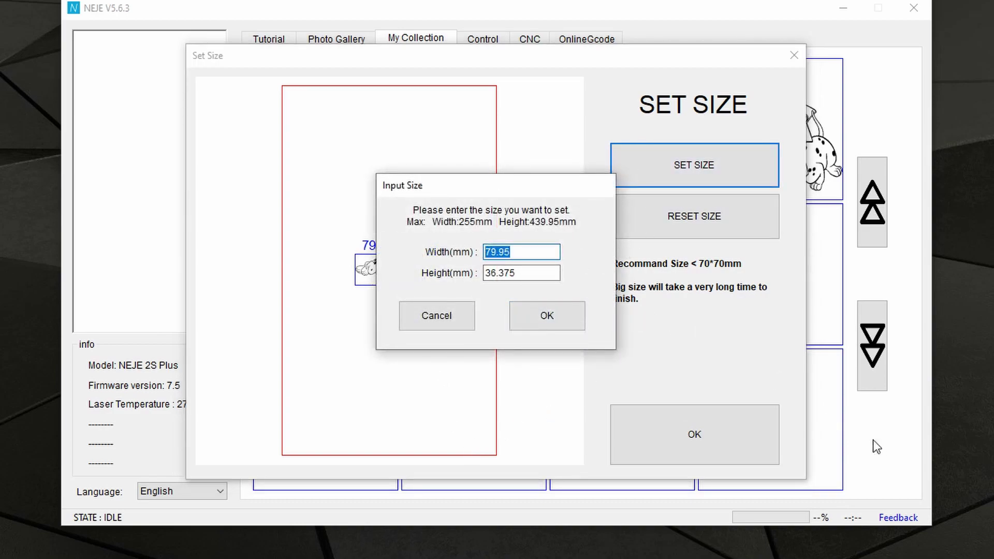
pyautogui.write('85')
pyautogui.press('Return')
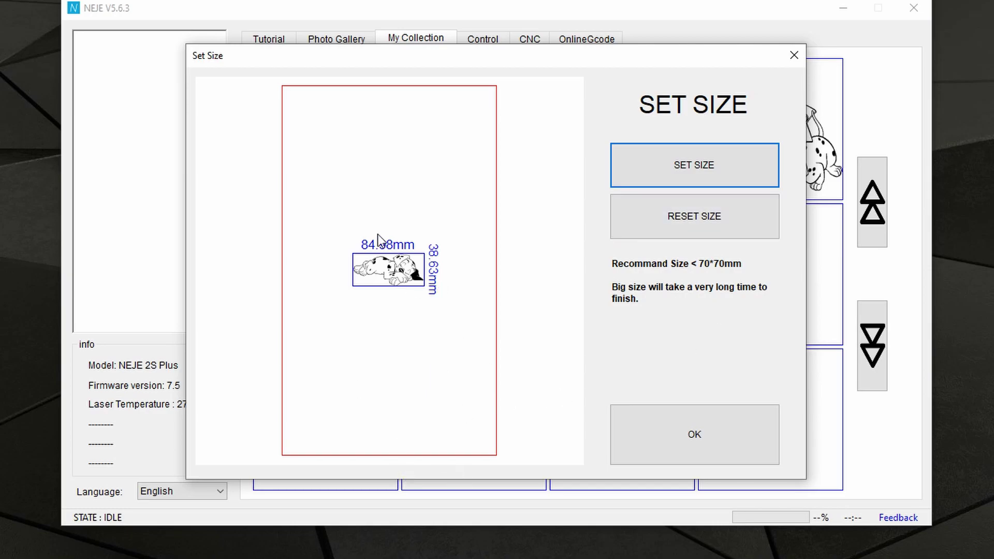
pyautogui.click(669, 438)
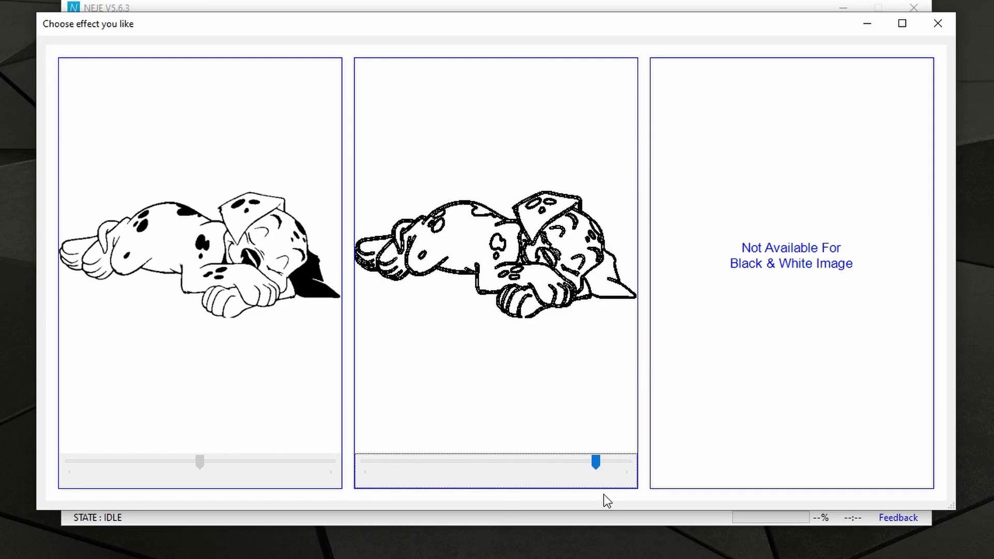
# Step: Try thinner lines for the outline effect, but choose the filled black-and-white effect for the Dalmatian picture
pyautogui.moveTo(596, 463); pyautogui.dragTo(543, 472)
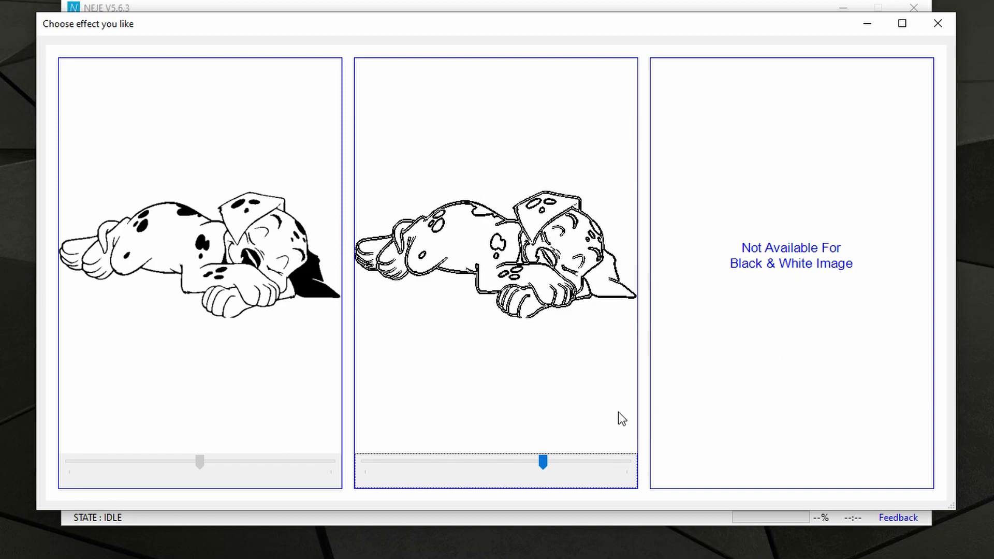
pyautogui.moveTo(543, 463)
pyautogui.mouseDown()
pyautogui.moveTo(471, 462)
pyautogui.moveTo(466, 482)
pyautogui.moveTo(570, 460)
pyautogui.moveTo(533, 461)
pyautogui.mouseUp()
pyautogui.click(228, 247)
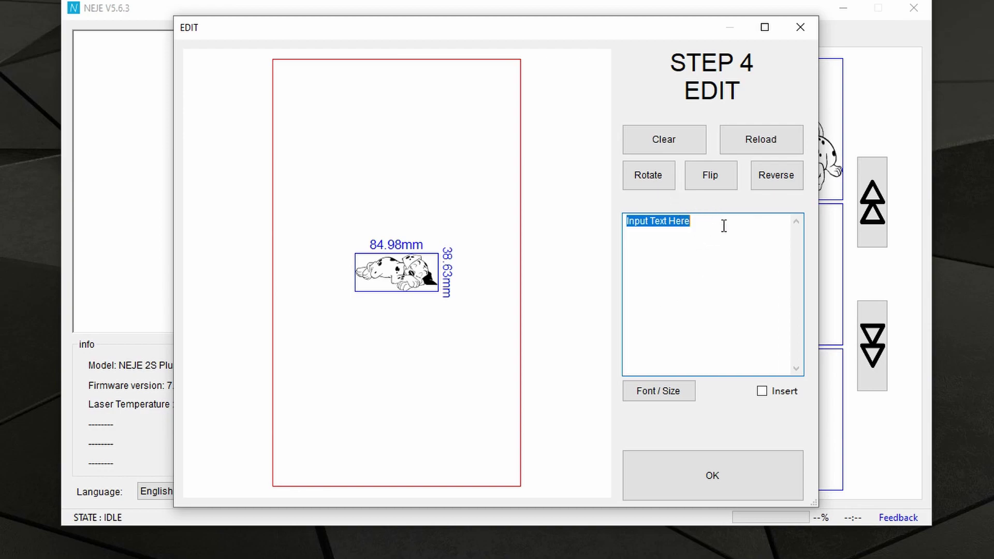
# Step: Try rotating the Dalmatian picture through a full turn and flipping it horizontally and back
pyautogui.click(656, 184)
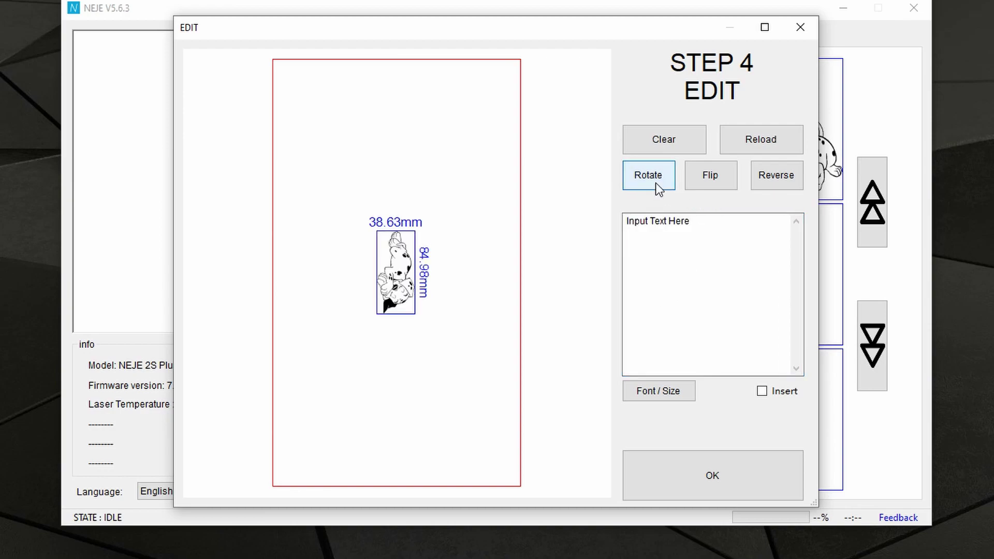
pyautogui.click(654, 182)
pyautogui.click(654, 181)
pyautogui.click(654, 181)
pyautogui.click(711, 179)
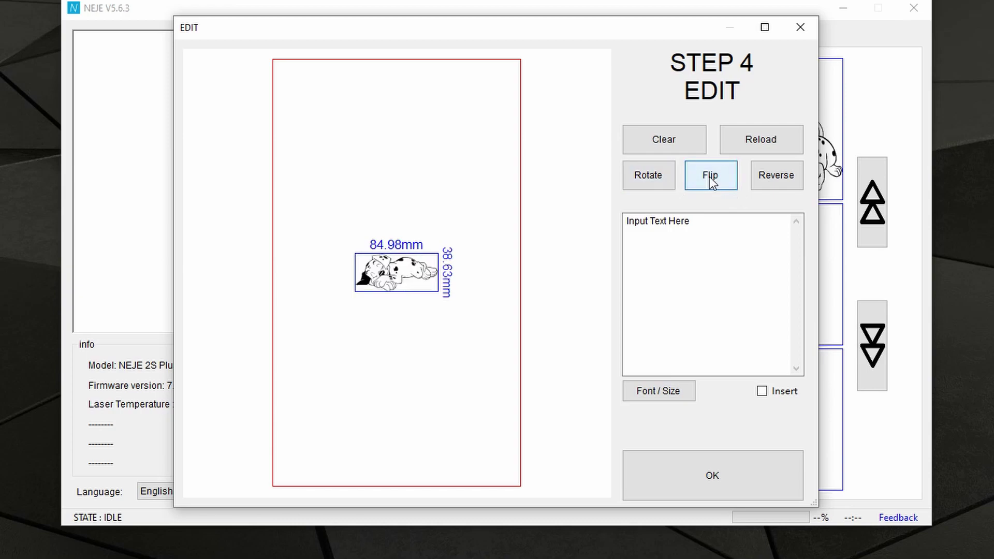
pyautogui.click(712, 182)
# Step: Try reversing the picture's black and white areas, reverse them back, and reload the picture
pyautogui.click(772, 182)
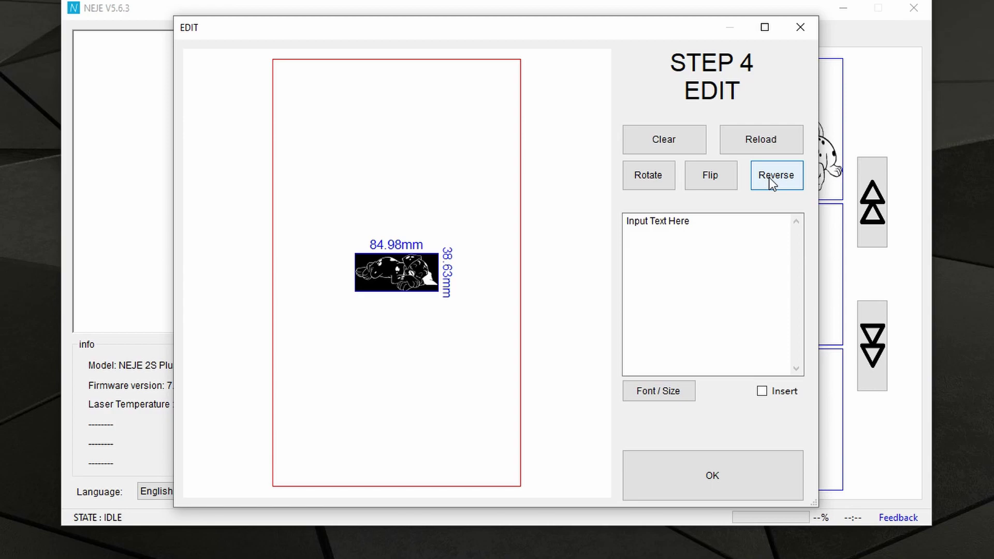
pyautogui.click(771, 182)
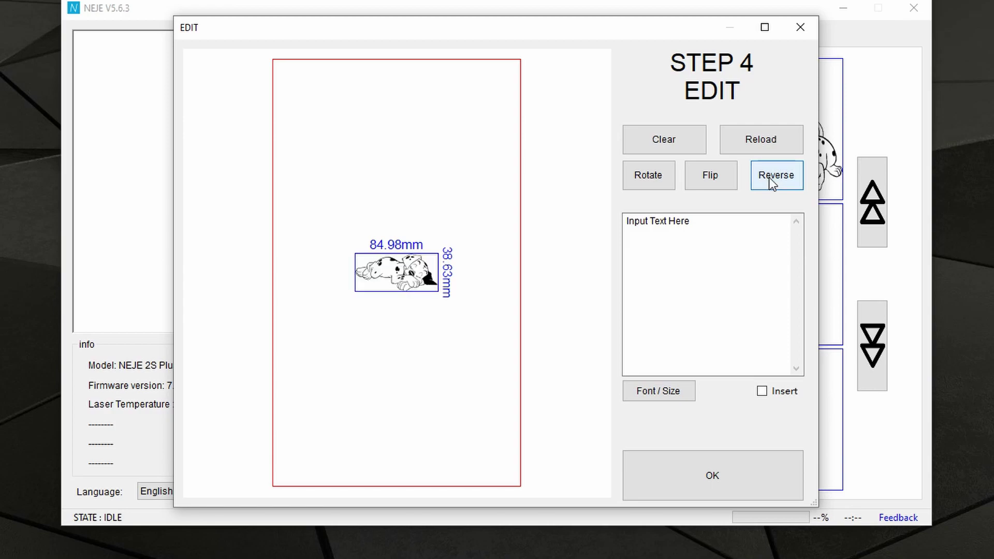
pyautogui.click(751, 136)
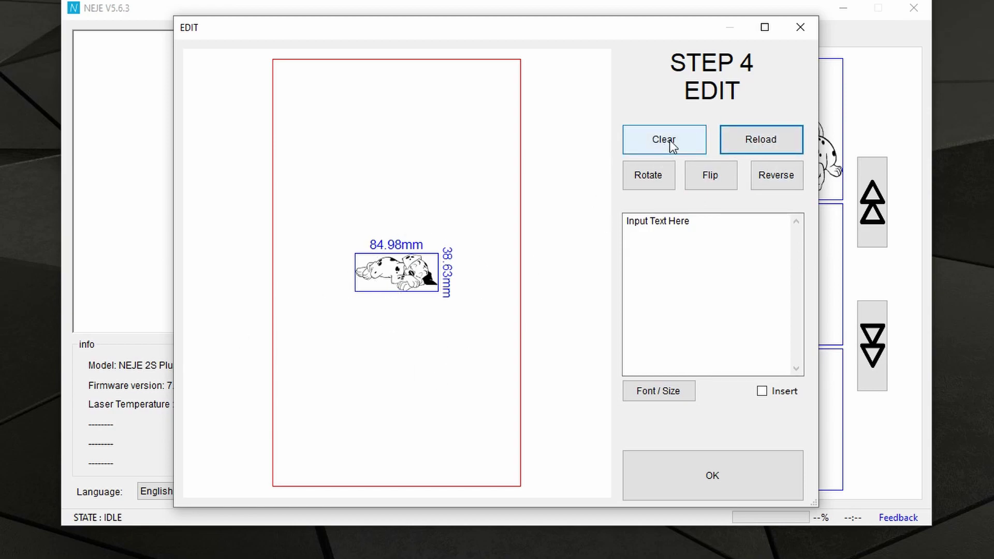
# Step: Replace the placeholder text with "Hello!"
pyautogui.click(693, 221)
pyautogui.moveTo(692, 222); pyautogui.dragTo(623, 241)
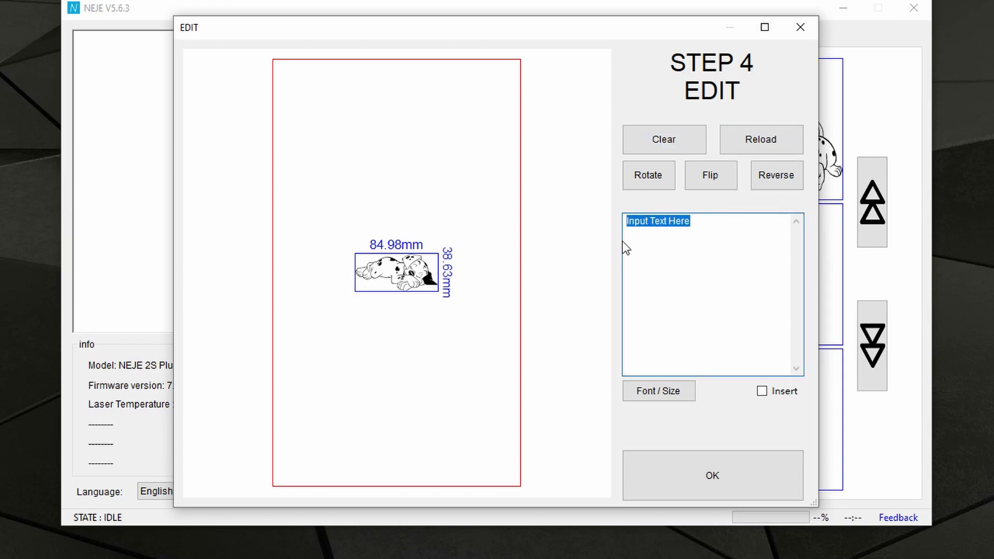
pyautogui.write('He')
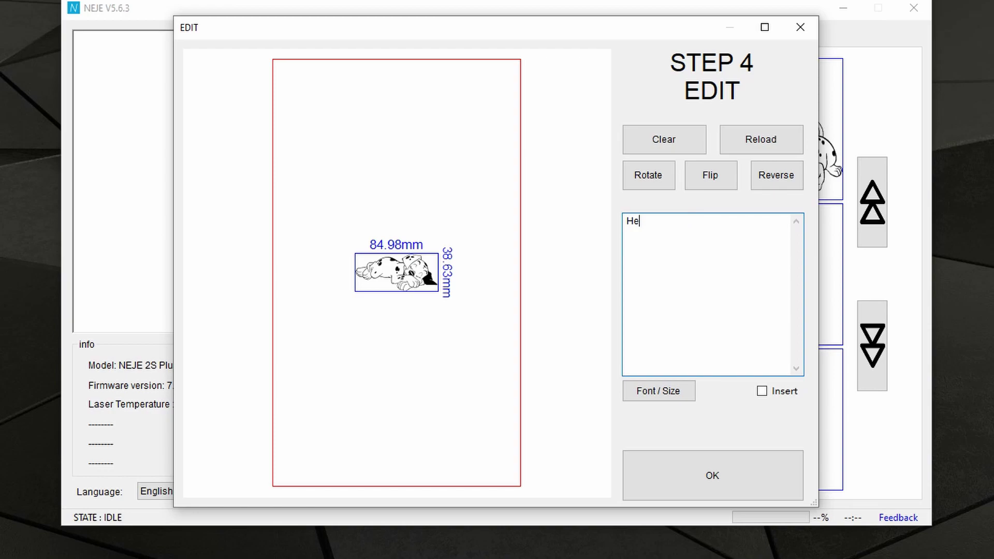
pyautogui.write('llo!')
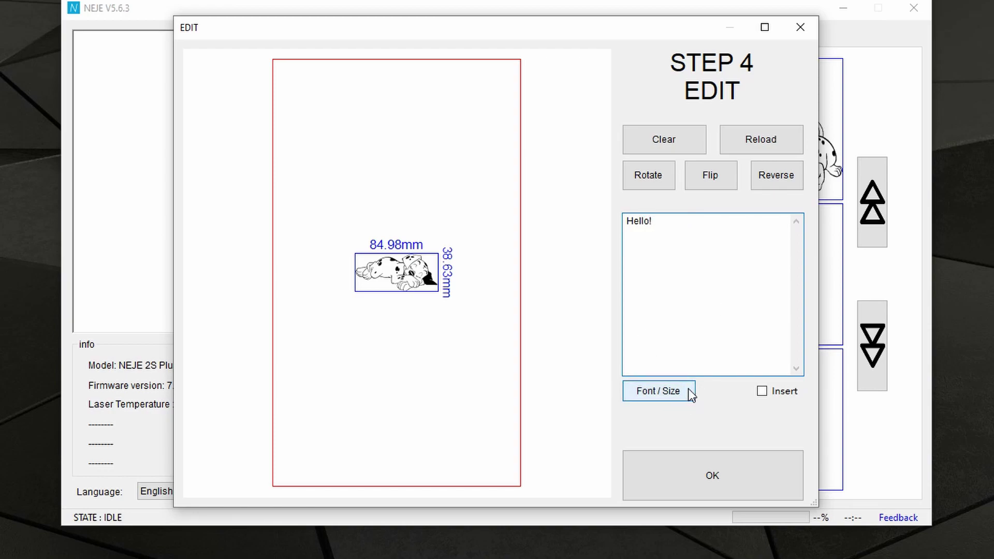
# Step: Set the text's font size to 36 and try neighbouring fonts such as Calibri before reselecting Brush Script MT
pyautogui.click(658, 391)
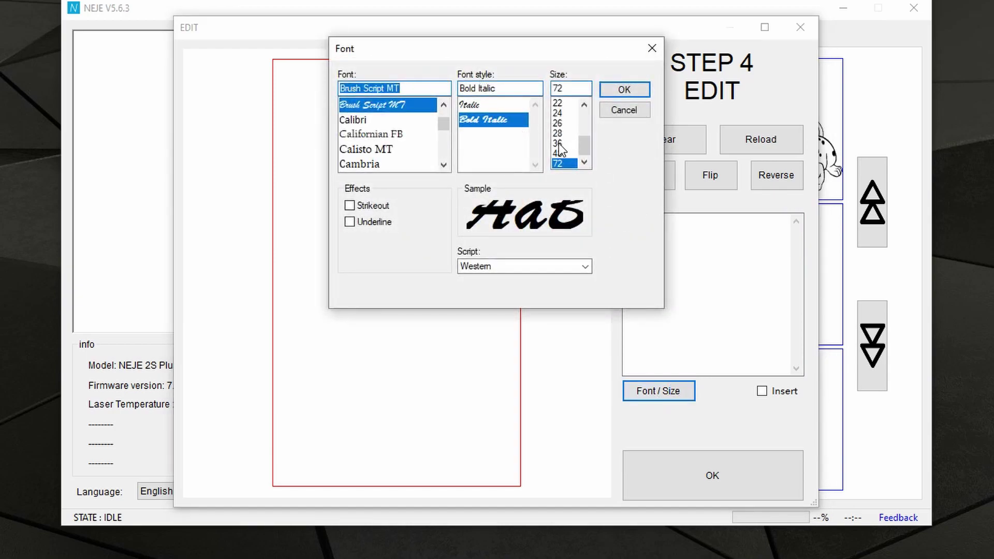
pyautogui.click(558, 143)
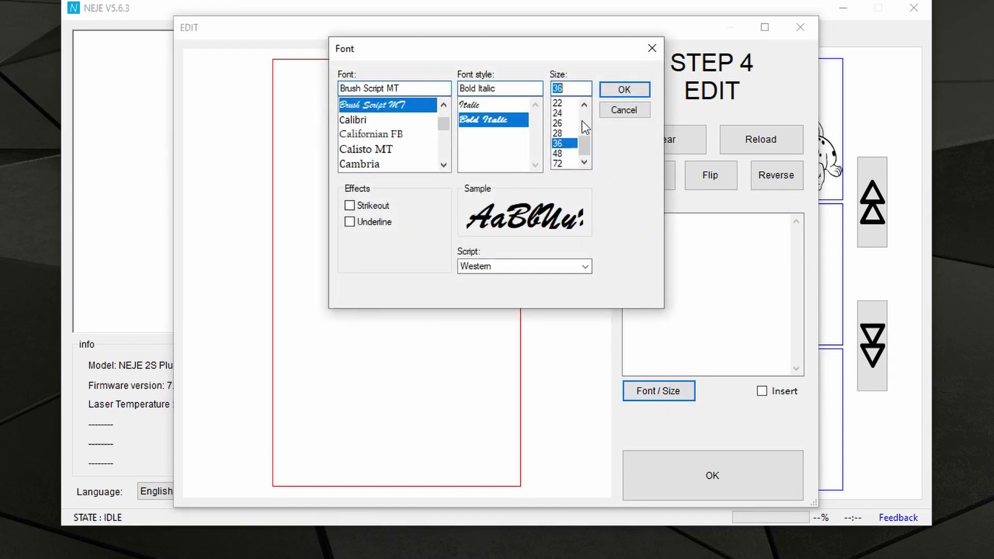
pyautogui.click(368, 122)
pyautogui.click(368, 132)
pyautogui.click(372, 105)
pyautogui.scroll(3, 383, 112)
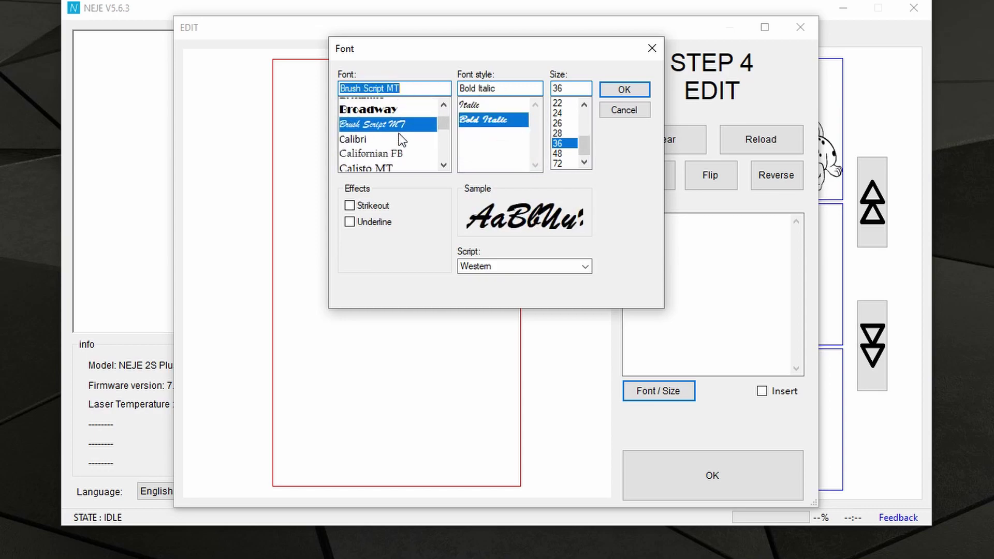
# Step: Preview other fonts such as Blackadder ITC, Bodoni MT and Book Antiqua, and return to Brush Script MT
pyautogui.click(382, 106)
pyautogui.scroll(2, 380, 134)
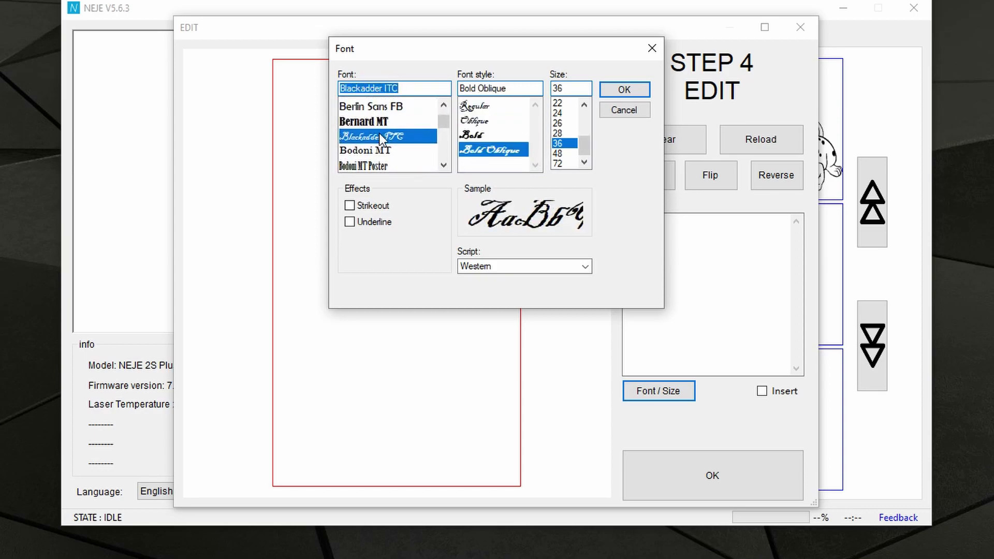
pyautogui.scroll(-1, 381, 140)
pyautogui.scroll(-1, 383, 136)
pyautogui.click(378, 121)
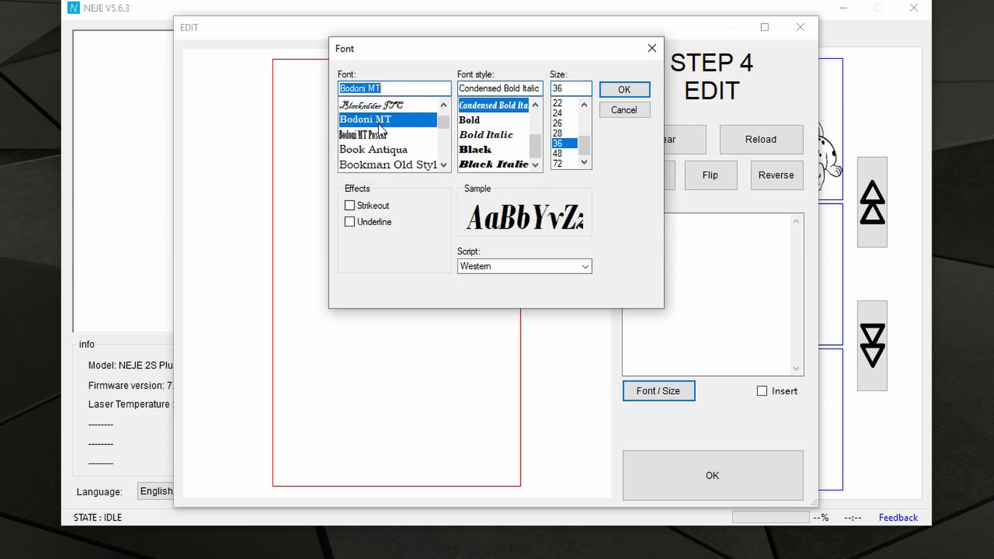
pyautogui.click(371, 135)
pyautogui.click(372, 149)
pyautogui.scroll(-2, 376, 151)
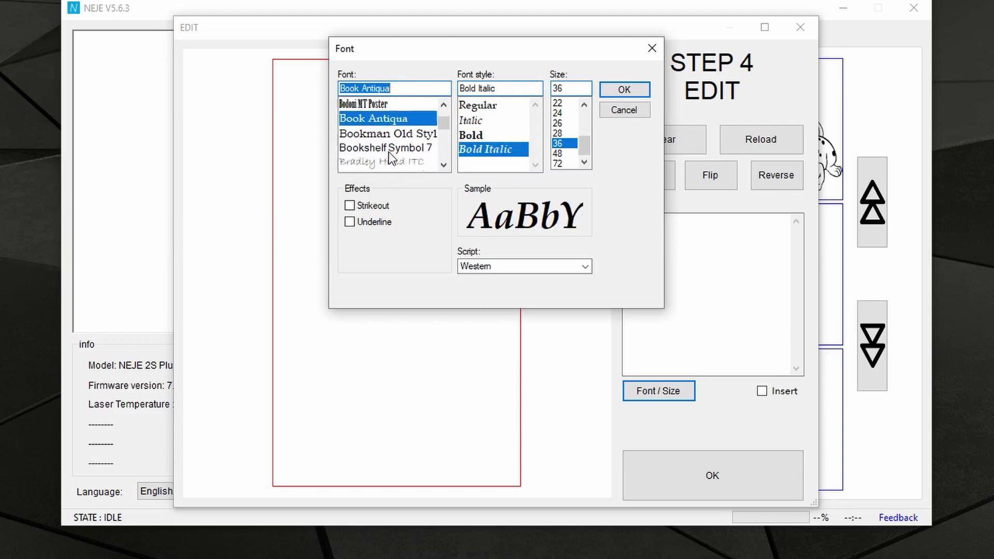
pyautogui.click(381, 149)
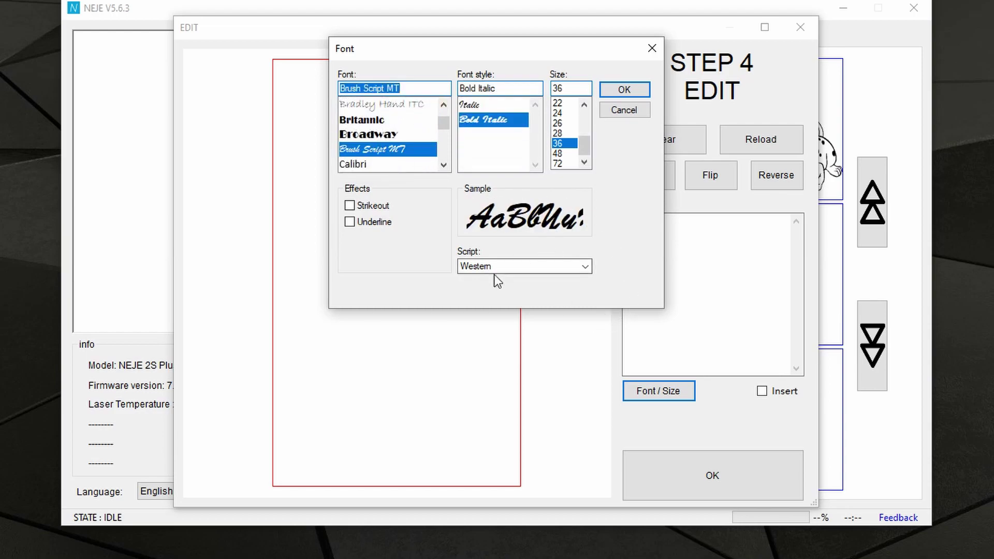
# Step: Keep the Western script, underline the "Hello!" text, and insert it into the engraving layout above the Dalmatian picture
pyautogui.click(525, 266)
pyautogui.click(527, 265)
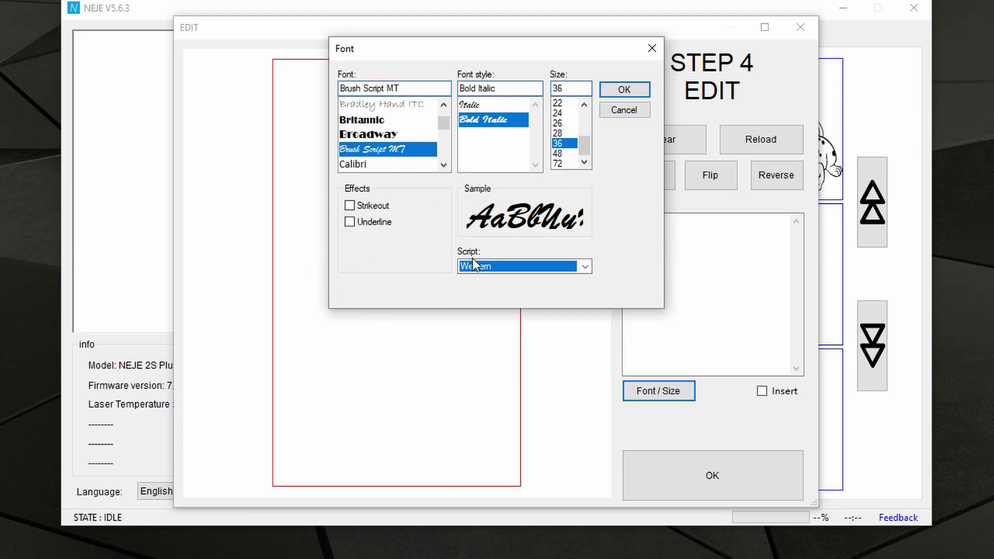
pyautogui.click(353, 222)
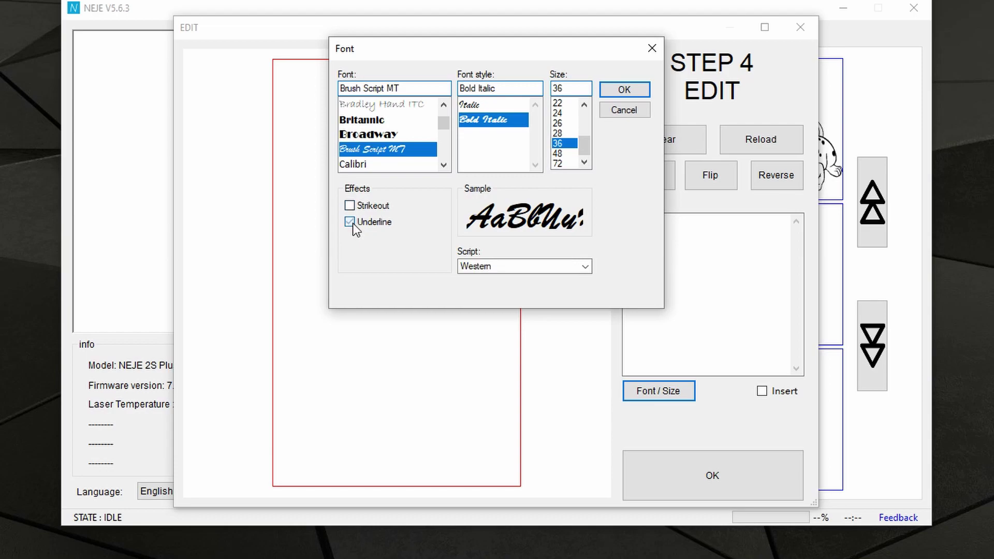
pyautogui.click(624, 90)
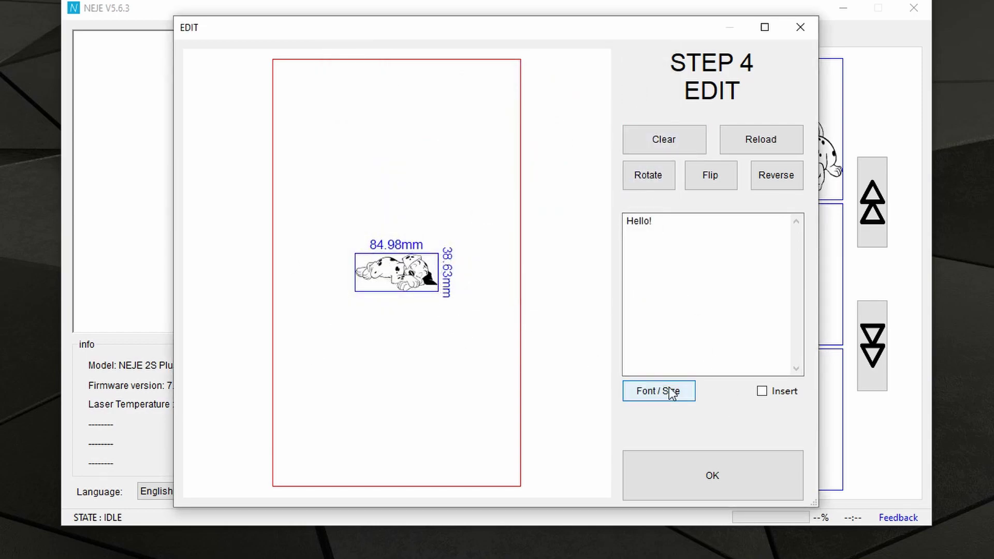
pyautogui.click(768, 392)
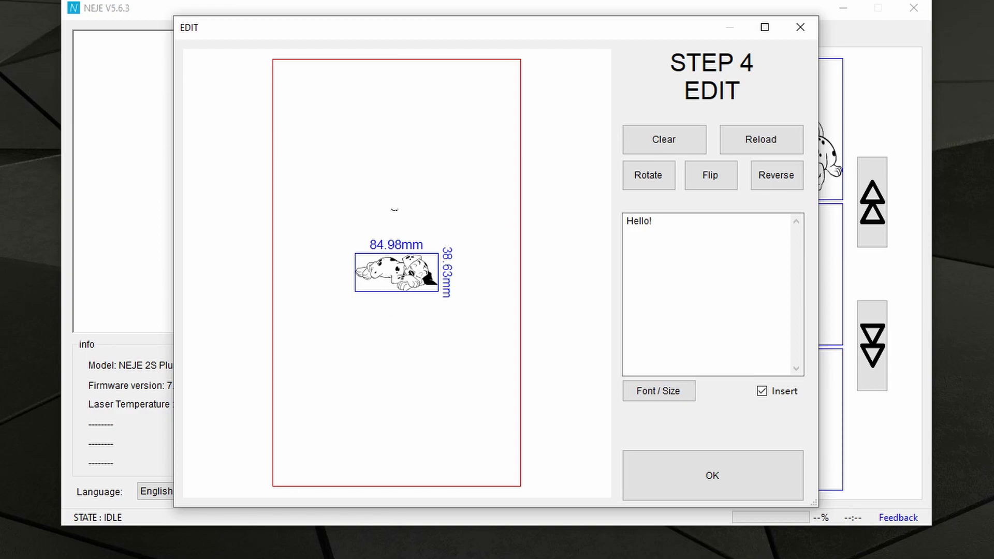
pyautogui.scroll(4, 394, 209)
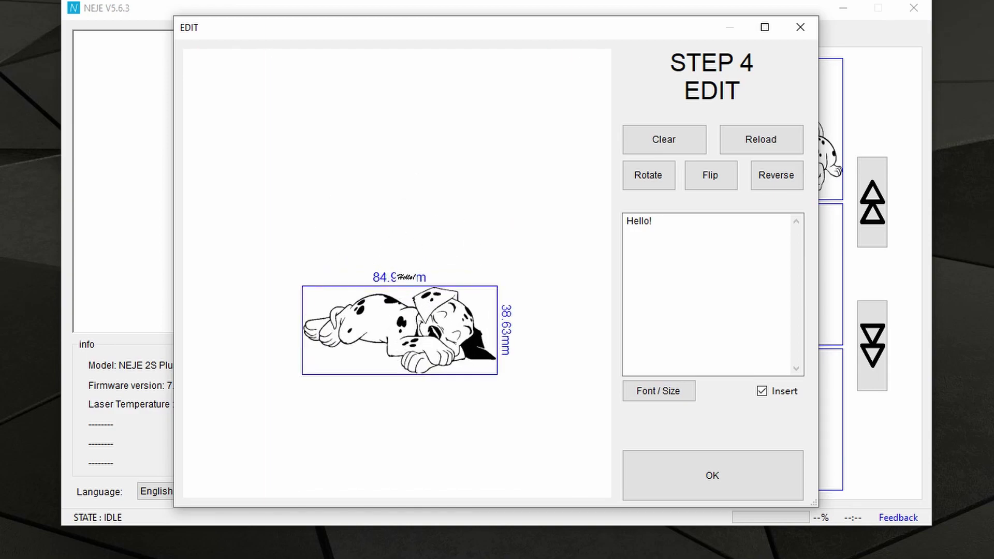
# Step: Place the "Hello!" text just above the Dalmatian's back and check its position relative to the picture
pyautogui.scroll(5, 399, 277)
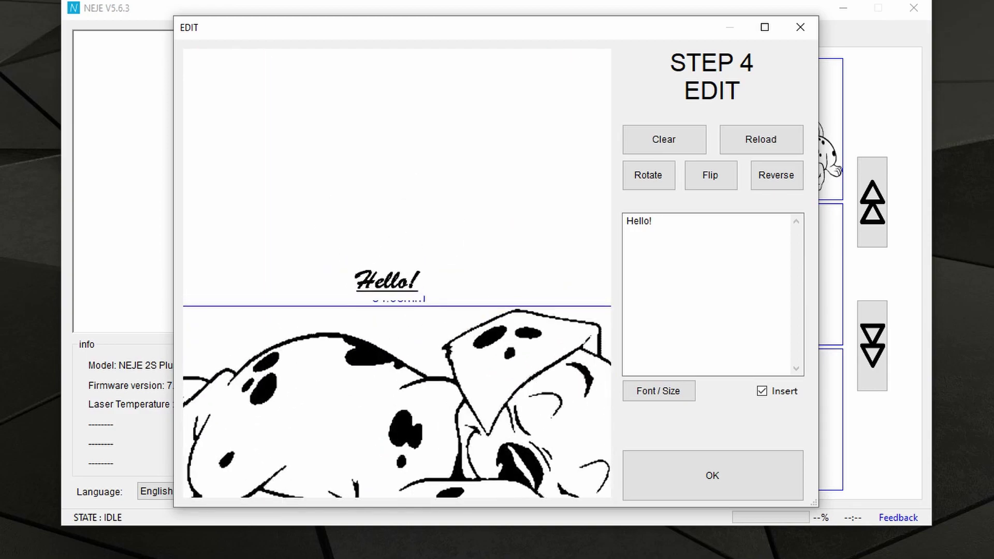
pyautogui.click(386, 281)
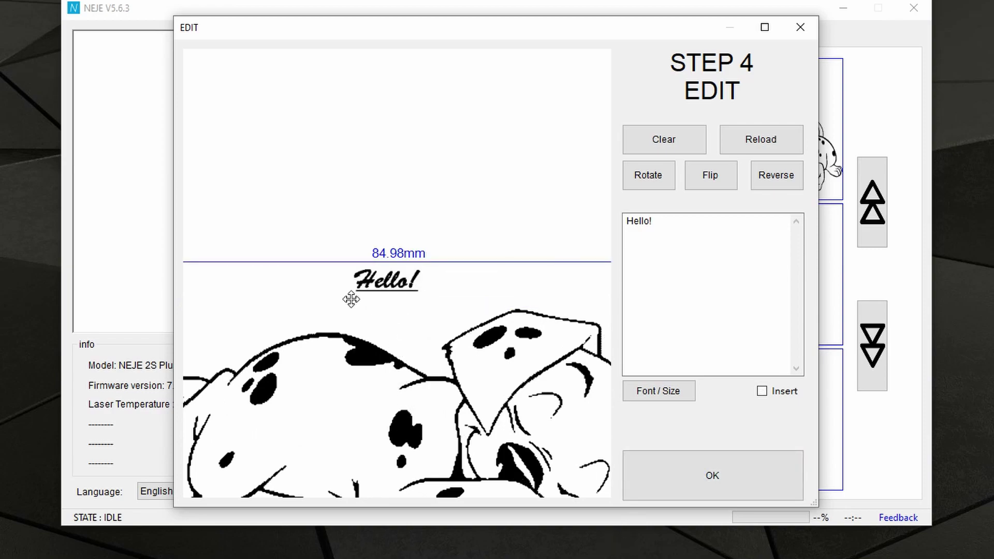
pyautogui.scroll(-4, 428, 238)
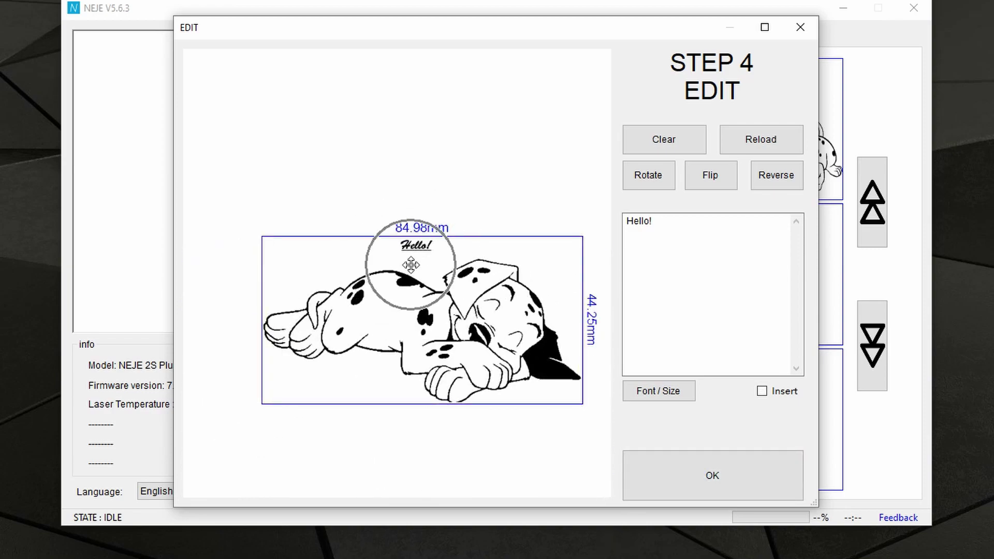
pyautogui.scroll(2, 406, 262)
pyautogui.click(416, 244)
pyautogui.moveTo(356, 240); pyautogui.dragTo(348, 234)
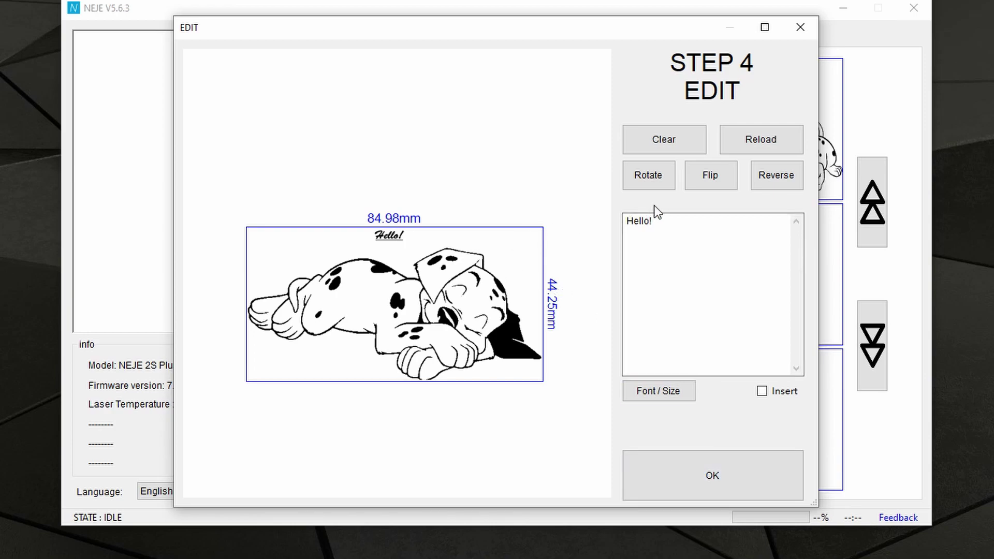
# Step: Try inserting a second "Hello!", and discard the layout by clearing it and closing the editor
pyautogui.click(658, 229)
pyautogui.click(765, 391)
pyautogui.click(338, 365)
pyautogui.click(662, 140)
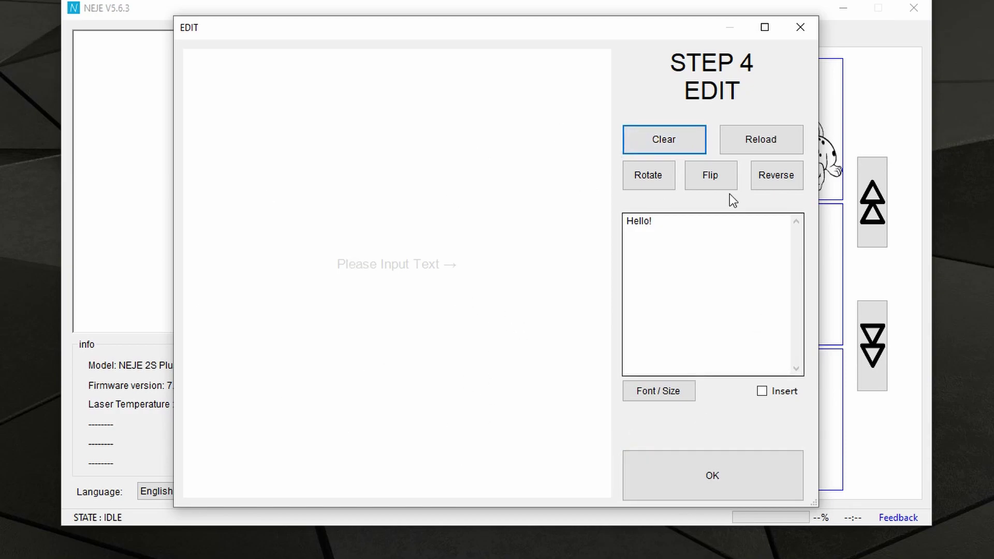
pyautogui.click(797, 31)
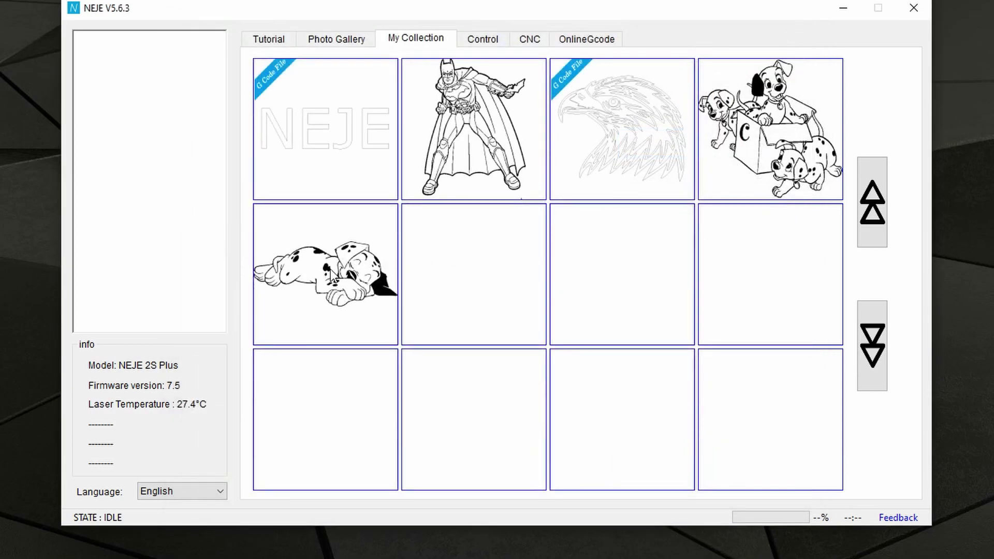
# Step: Reopen the sleeping Dalmatian from the collection with the full crop, default size and first black-and-white effect, and send it to engraving control without text
pyautogui.rightClick(332, 269)
pyautogui.click(358, 263)
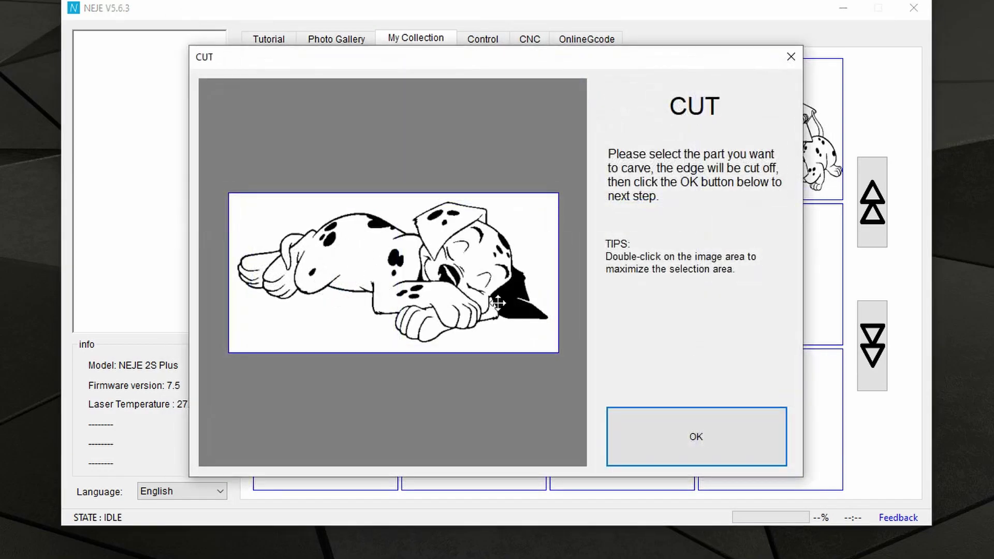
pyautogui.click(725, 433)
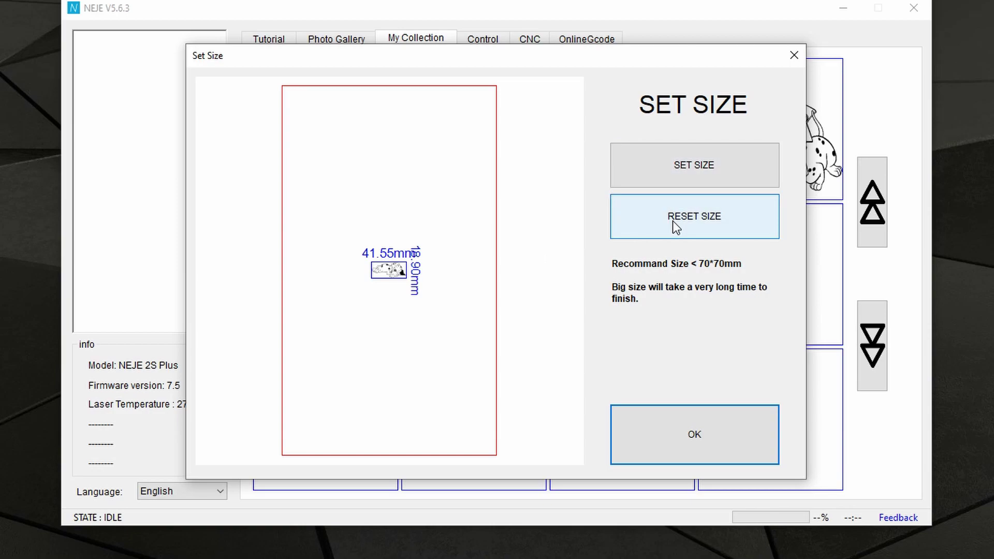
pyautogui.click(699, 446)
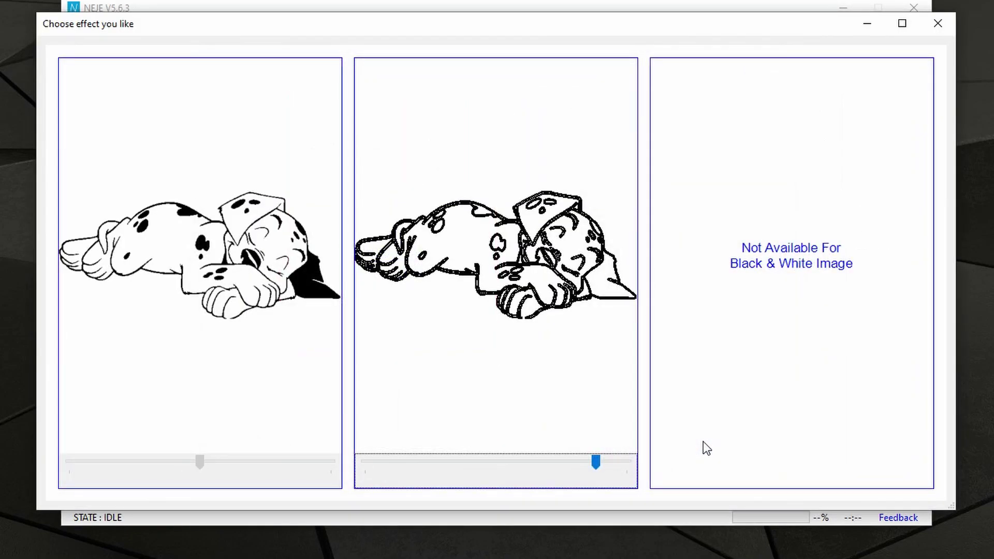
pyautogui.click(248, 316)
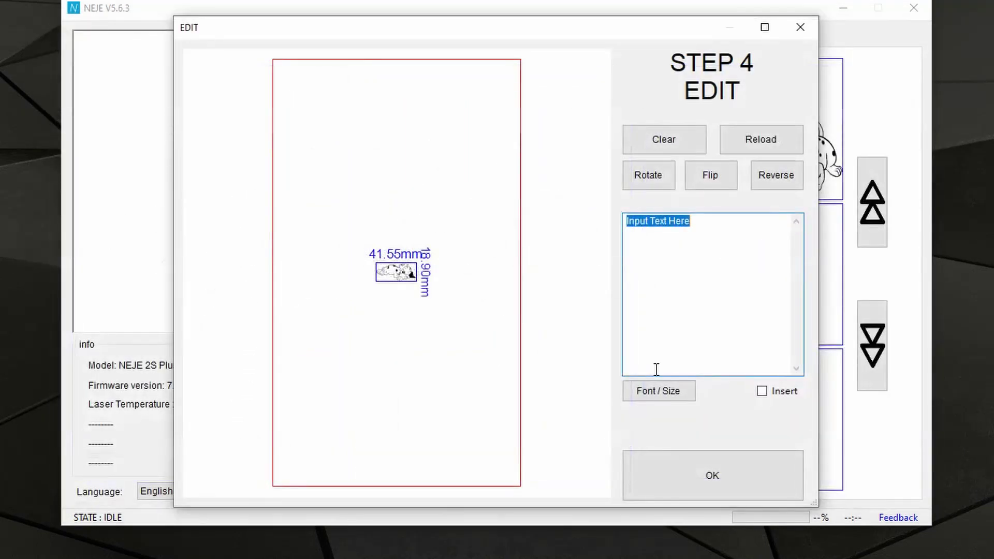
pyautogui.click(710, 470)
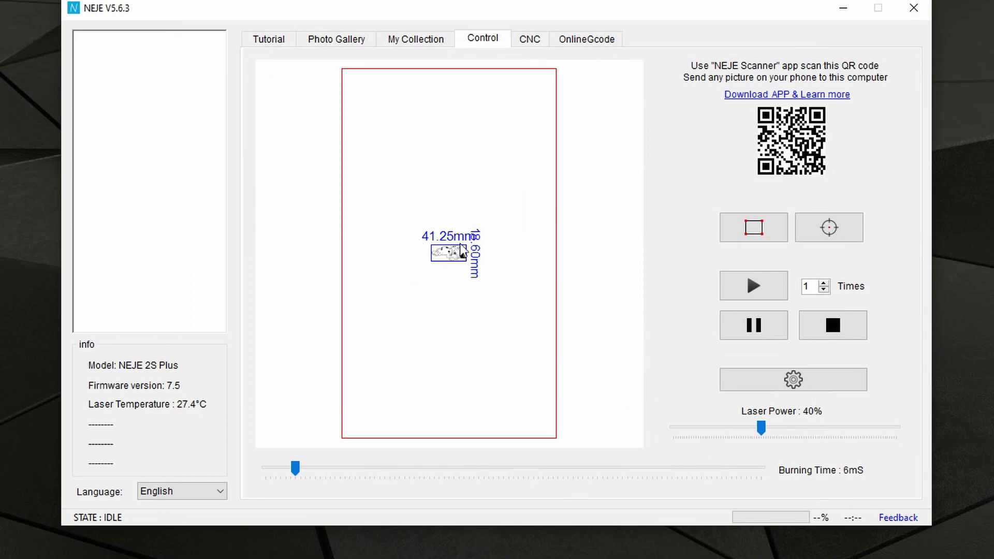
# Step: Inspect the picture in the work area, start the device's location preview, and nudge the engraving area downward in 1.0 mm steps
pyautogui.scroll(1, 457, 249)
pyautogui.scroll(2, 456, 251)
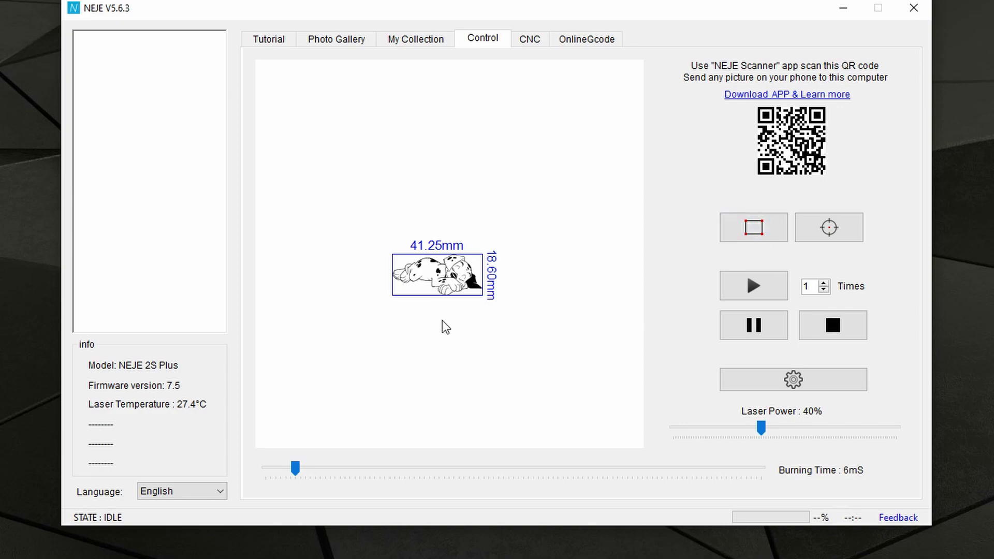
pyautogui.scroll(-2, 462, 300)
pyautogui.scroll(-3, 463, 300)
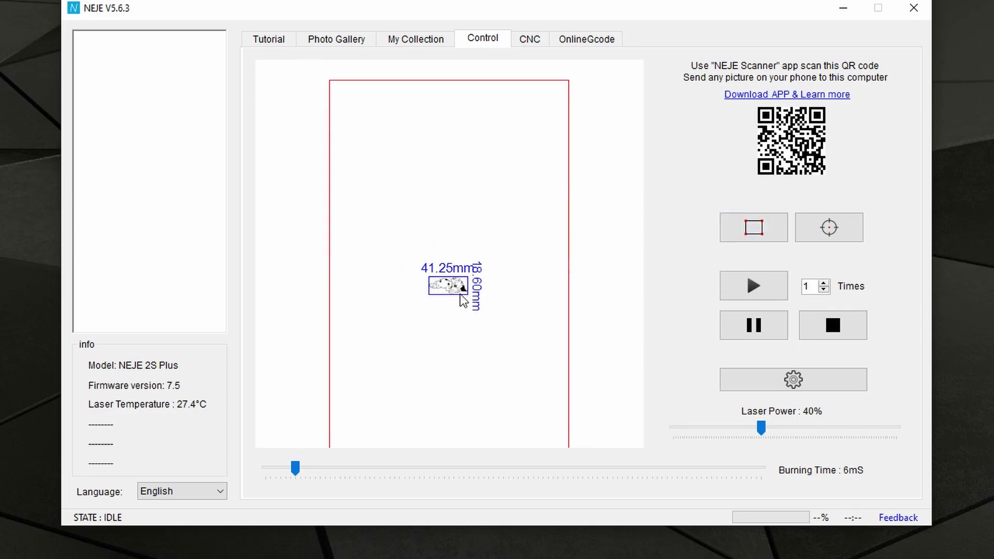
pyautogui.scroll(1, 427, 218)
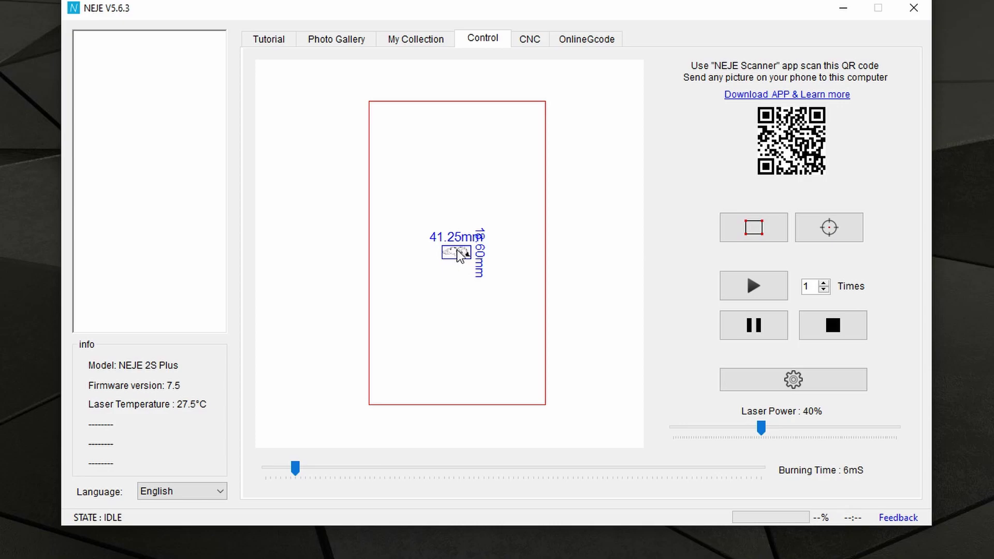
pyautogui.click(751, 223)
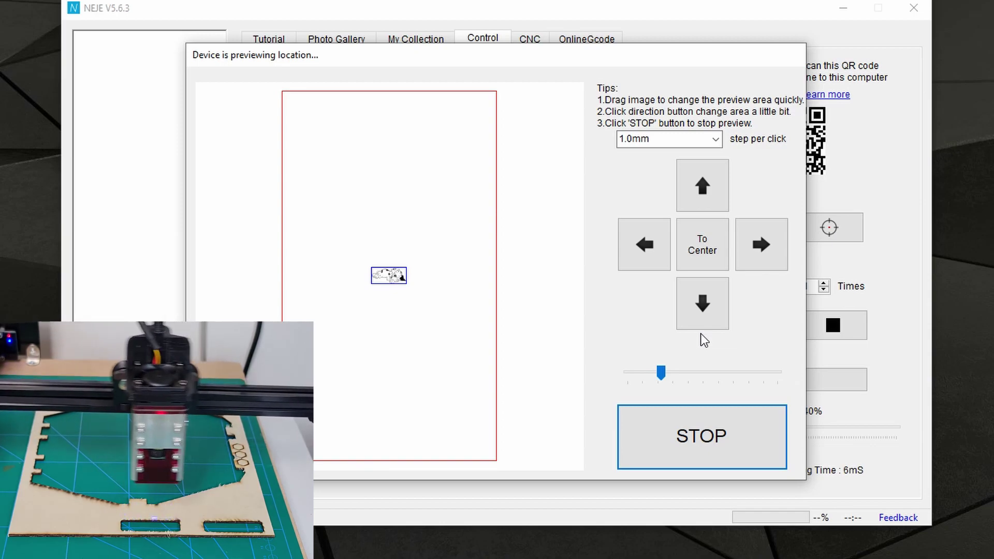
pyautogui.click(701, 307)
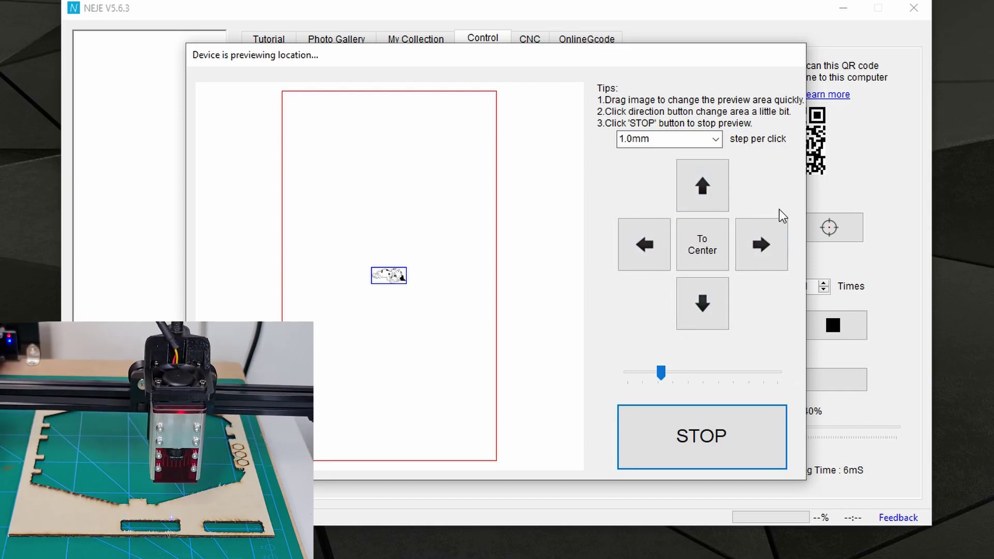
pyautogui.click(704, 313)
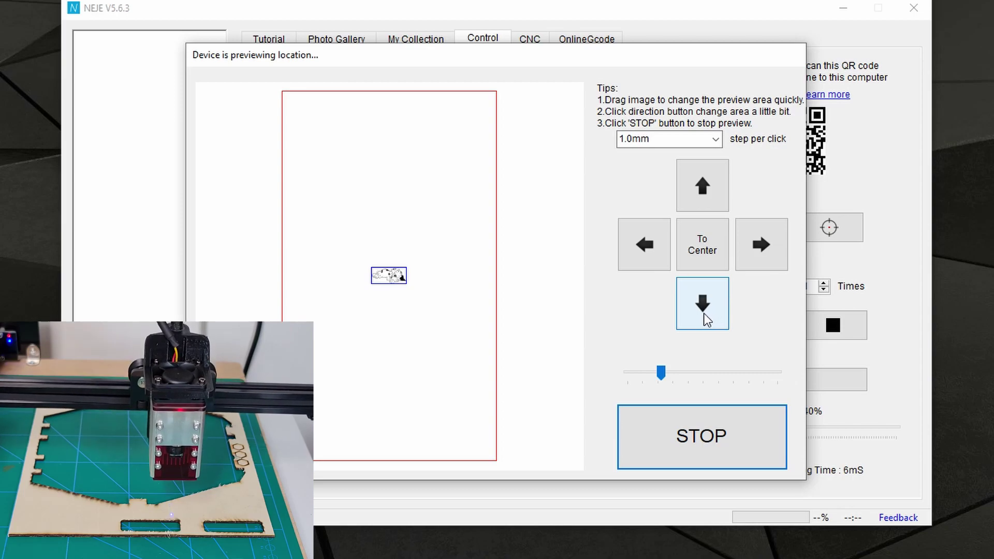
# Step: Set the movement step to 10.0 mm and shift the previewed picture to the left and two steps down
pyautogui.click(720, 143)
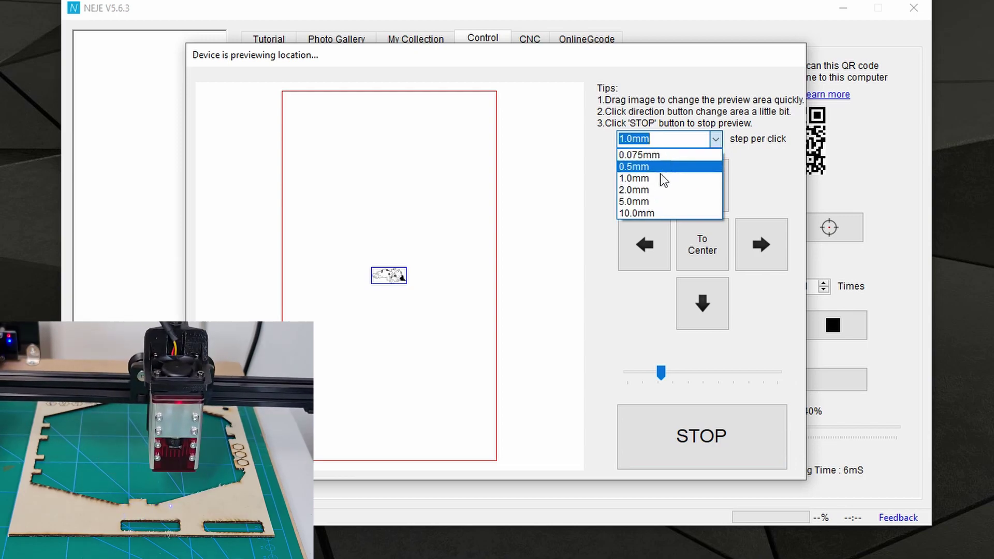
pyautogui.click(632, 211)
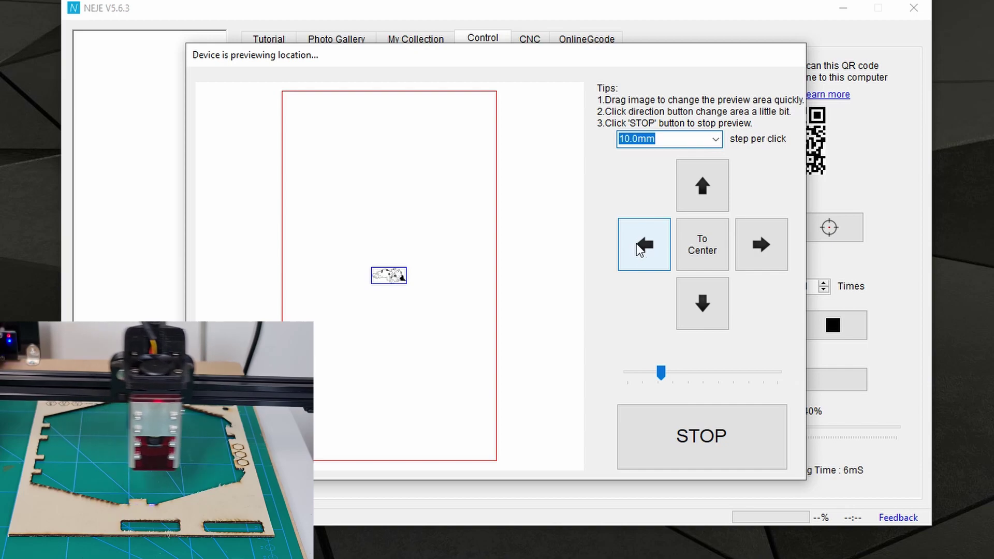
pyautogui.click(637, 243)
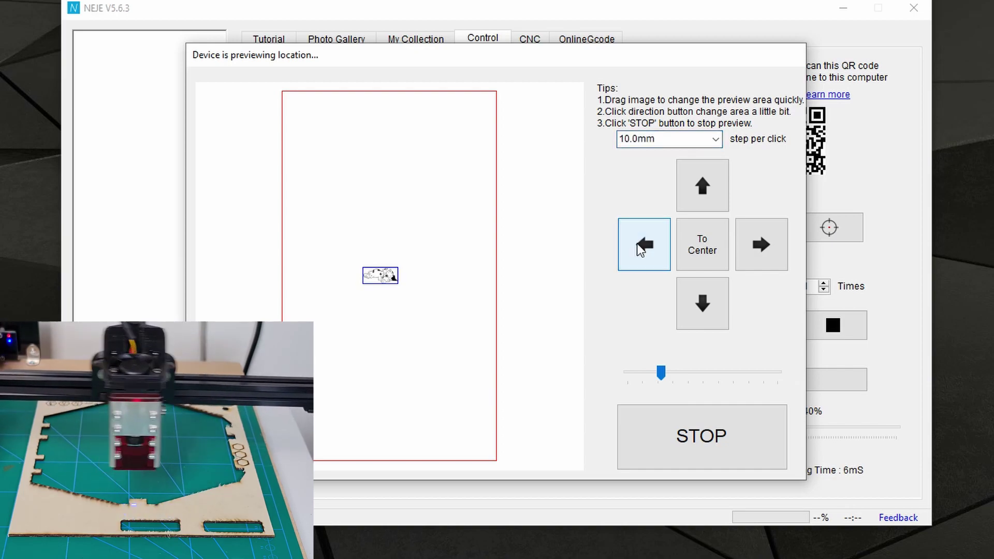
pyautogui.click(637, 244)
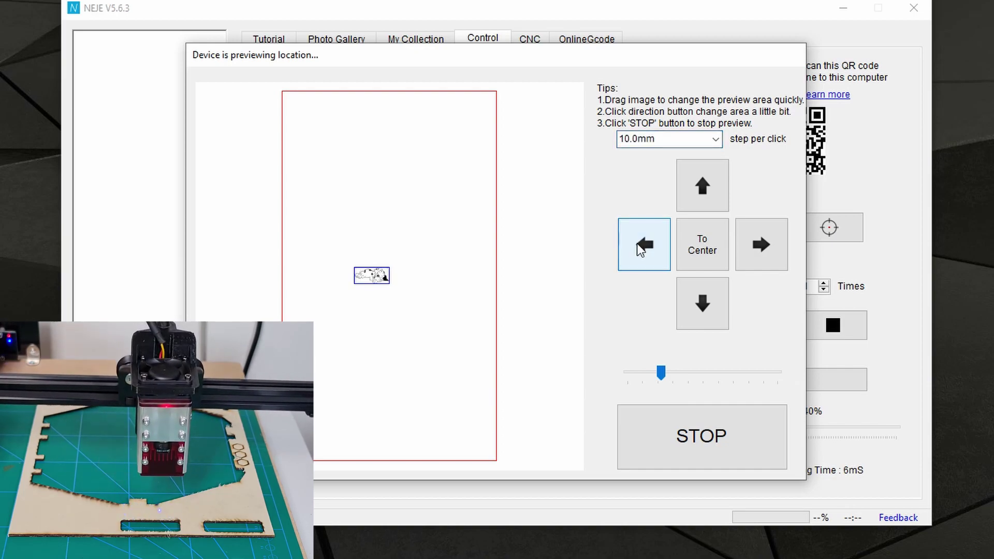
pyautogui.click(701, 310)
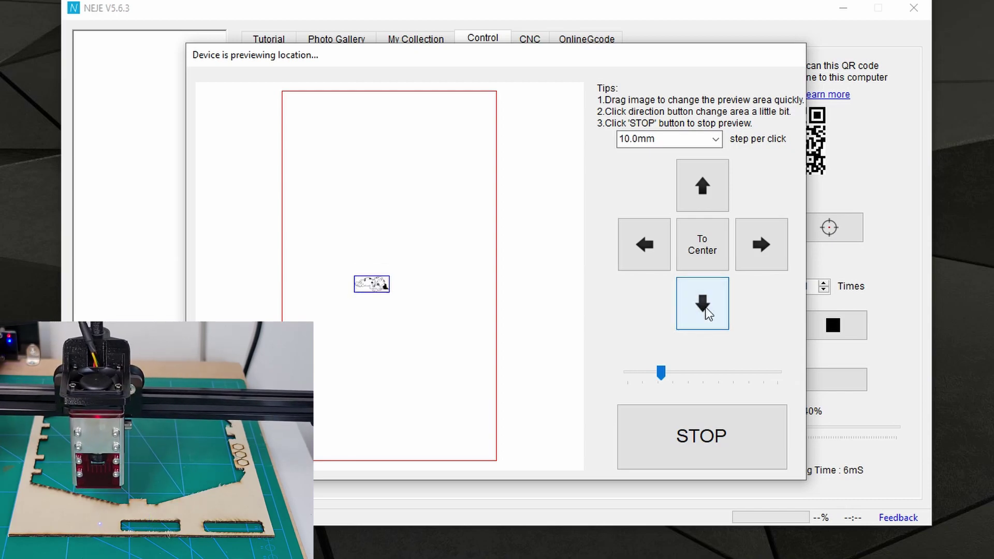
pyautogui.click(708, 311)
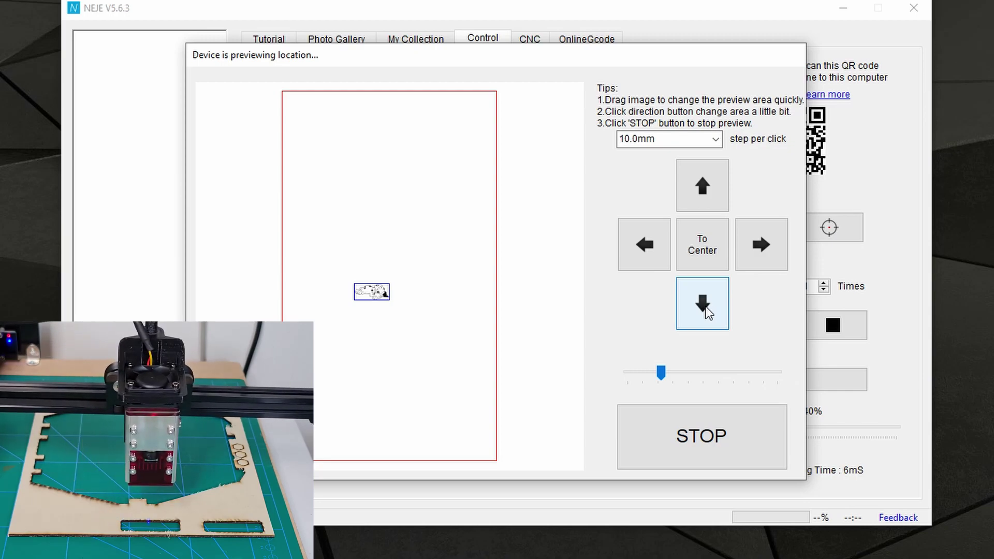
pyautogui.click(662, 229)
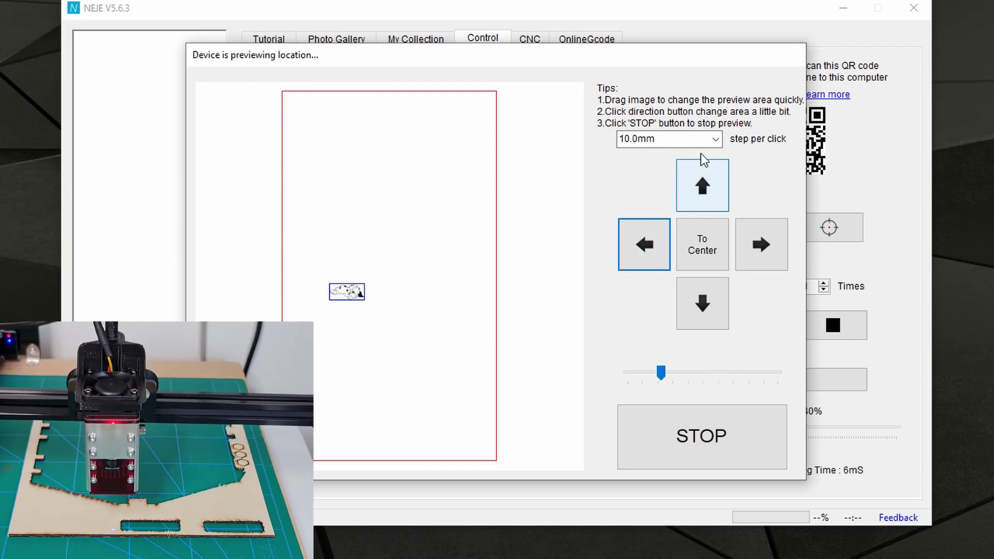
# Step: Set the movement step to 5.0 mm, move the picture one step up, and stop the location preview
pyautogui.click(719, 138)
pyautogui.click(665, 202)
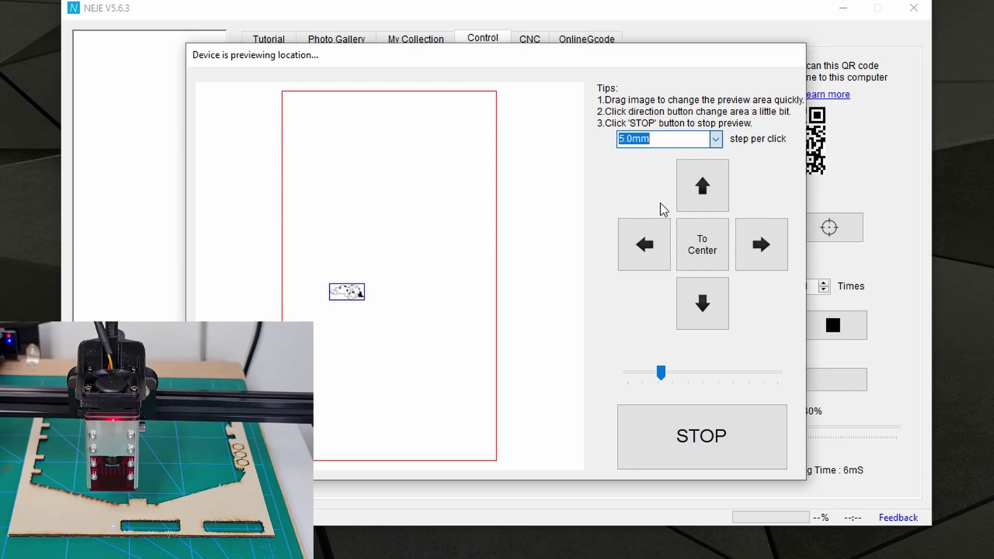
pyautogui.click(707, 205)
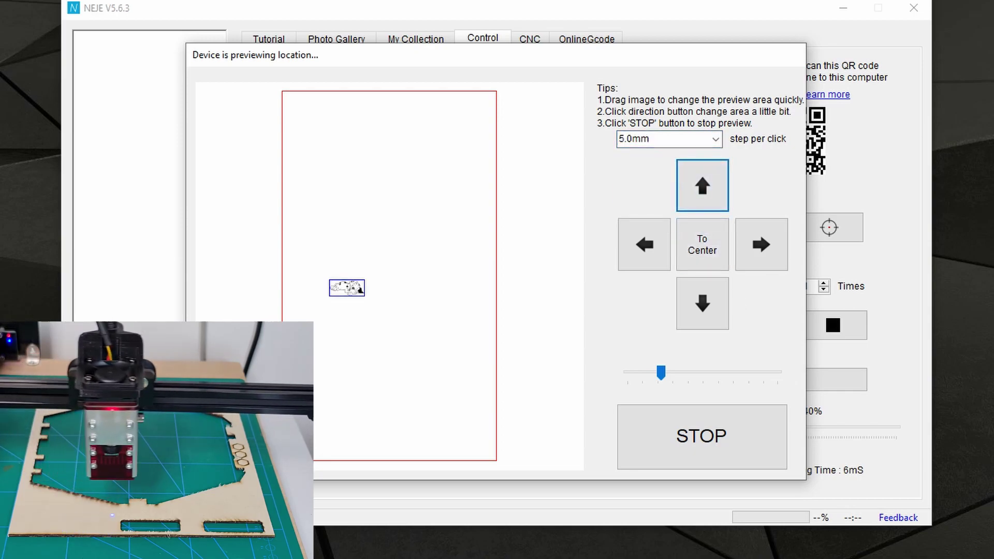
pyautogui.click(742, 451)
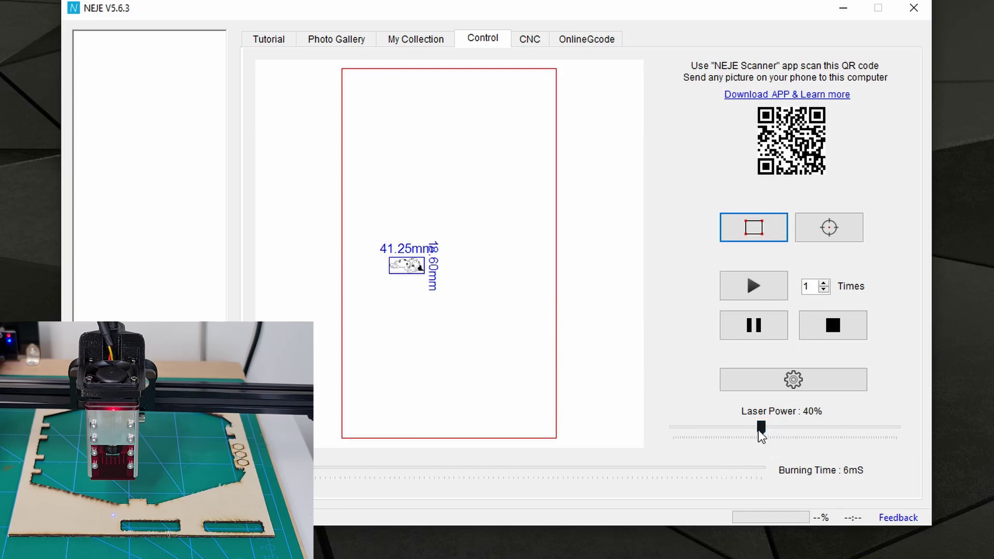
# Step: Try a laser power of 71% before restoring 40%, and set the burning time to 10 mS
pyautogui.moveTo(761, 435); pyautogui.dragTo(828, 447)
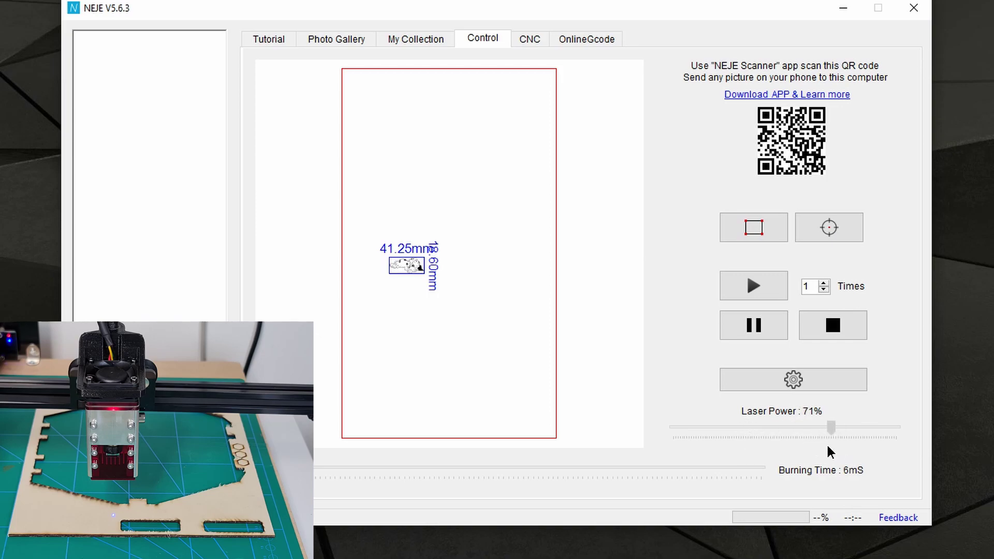
pyautogui.moveTo(828, 448); pyautogui.dragTo(761, 450)
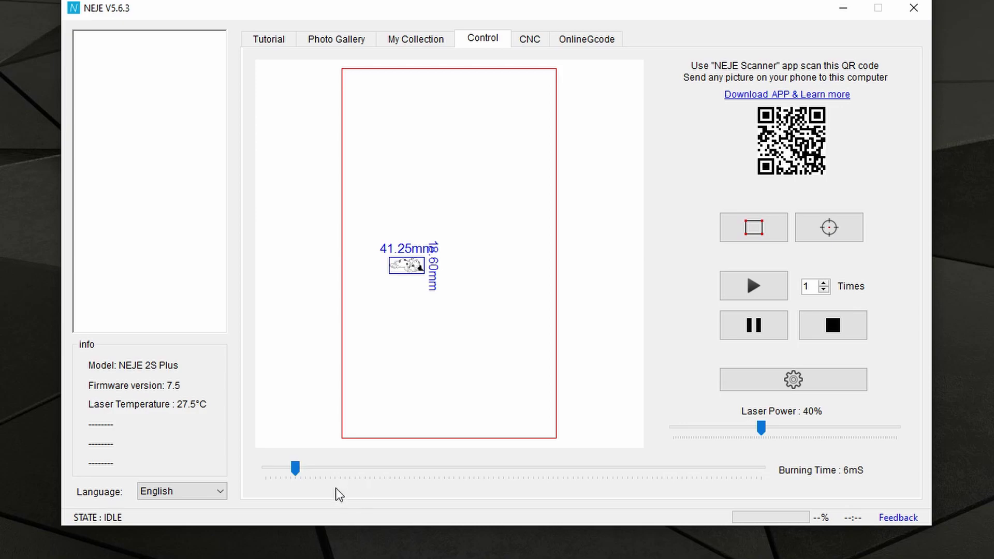
pyautogui.moveTo(291, 470)
pyautogui.mouseDown()
pyautogui.moveTo(306, 471)
pyautogui.moveTo(279, 481)
pyautogui.moveTo(304, 482)
pyautogui.mouseUp()
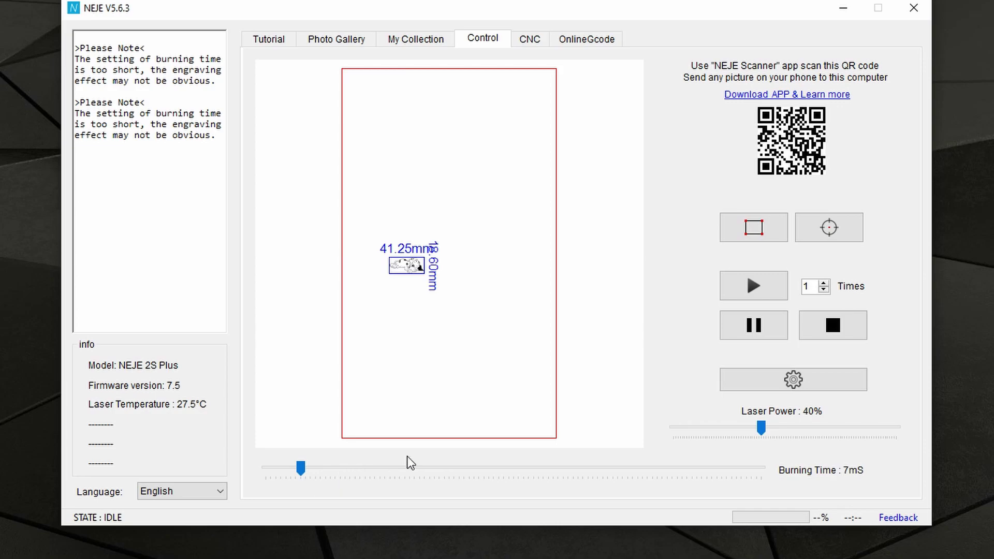
pyautogui.moveTo(301, 469); pyautogui.dragTo(316, 472)
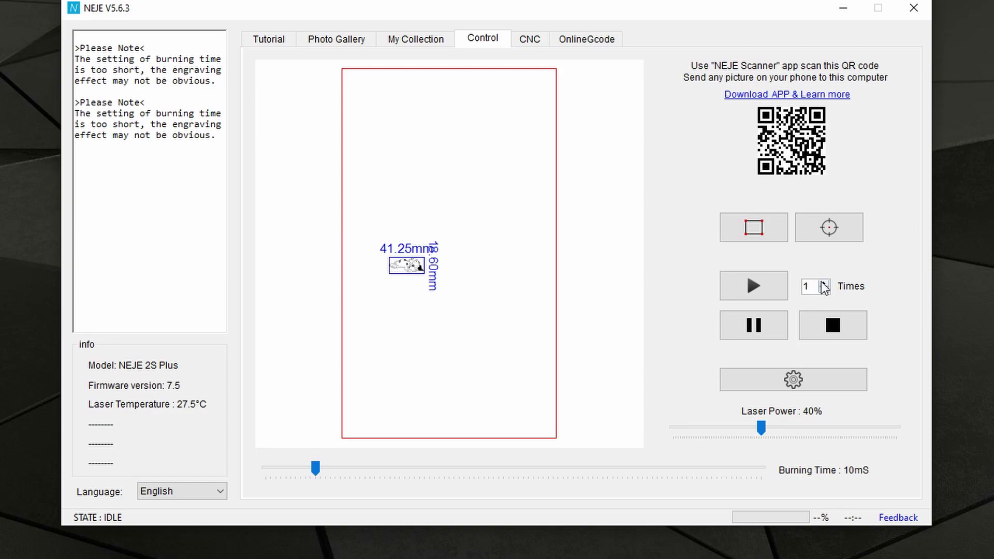
# Step: Set the number of engraving repetitions to 4
pyautogui.click(824, 283)
pyautogui.click(824, 283)
pyautogui.click(824, 283)
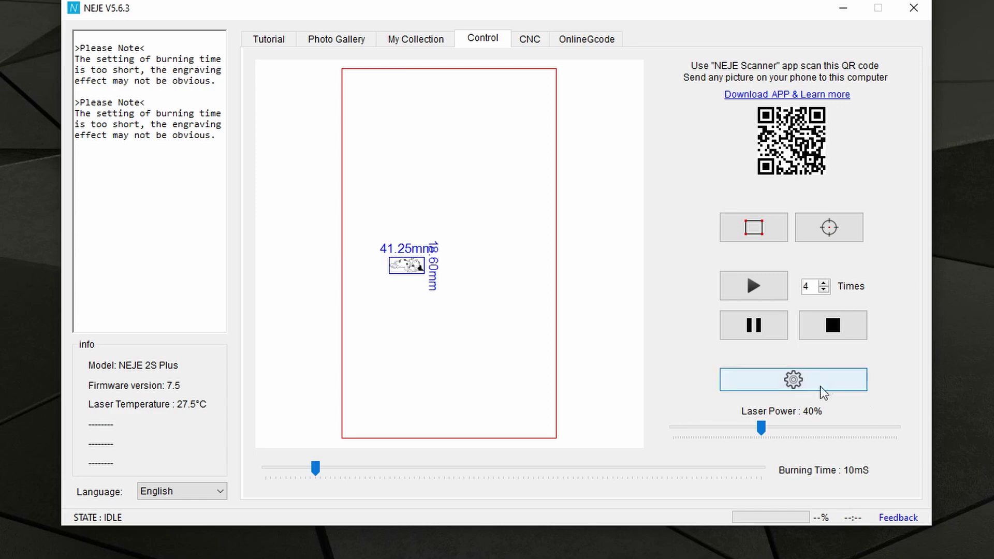
# Step: Review the idle brightness, tilt sensitivity and motor speed settings, keep them as they are, and start the engraving
pyautogui.click(794, 380)
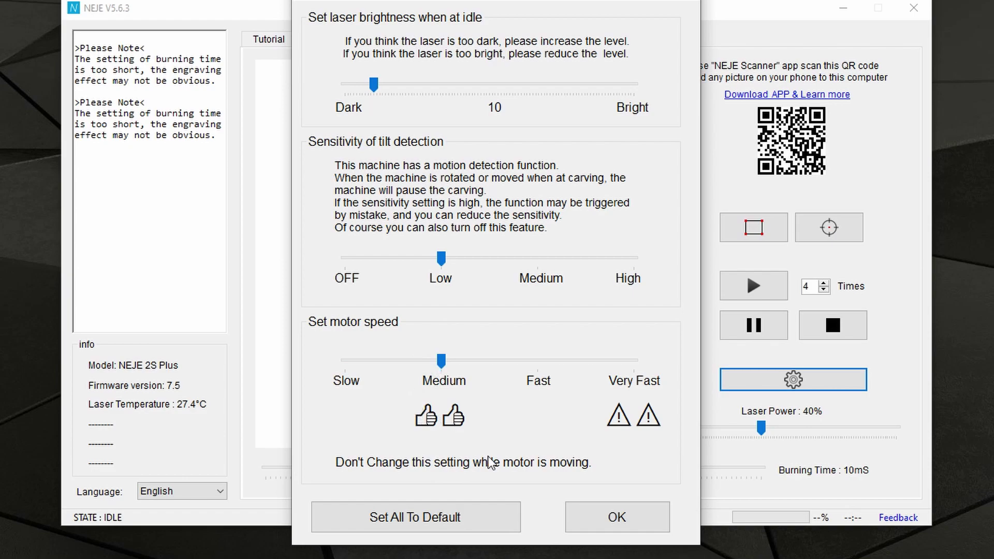
pyautogui.click(603, 531)
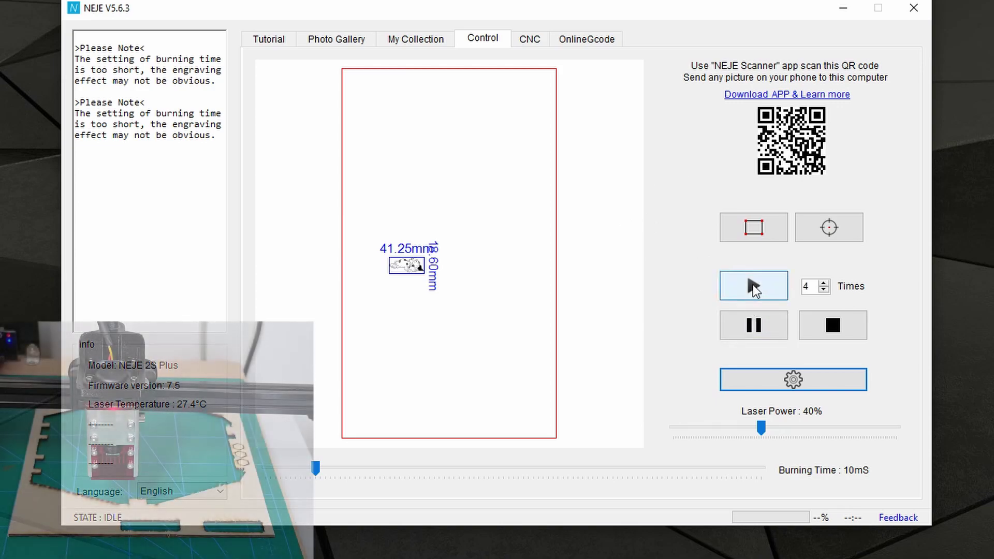
pyautogui.click(752, 286)
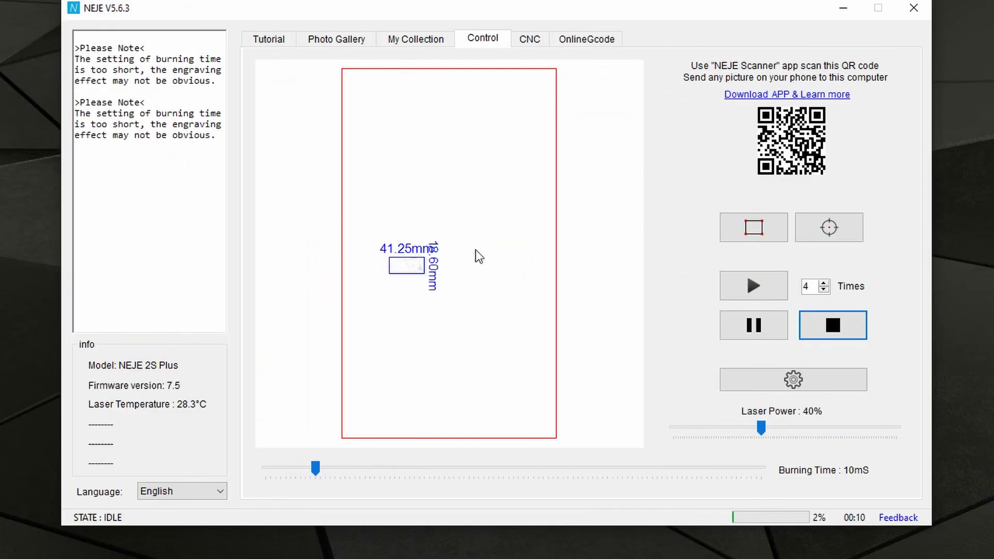
# Step: Look over the CNC page, and reopen the Dalmatian picture for editing, accepting its crop, size and edit stages unchanged
pyautogui.click(535, 44)
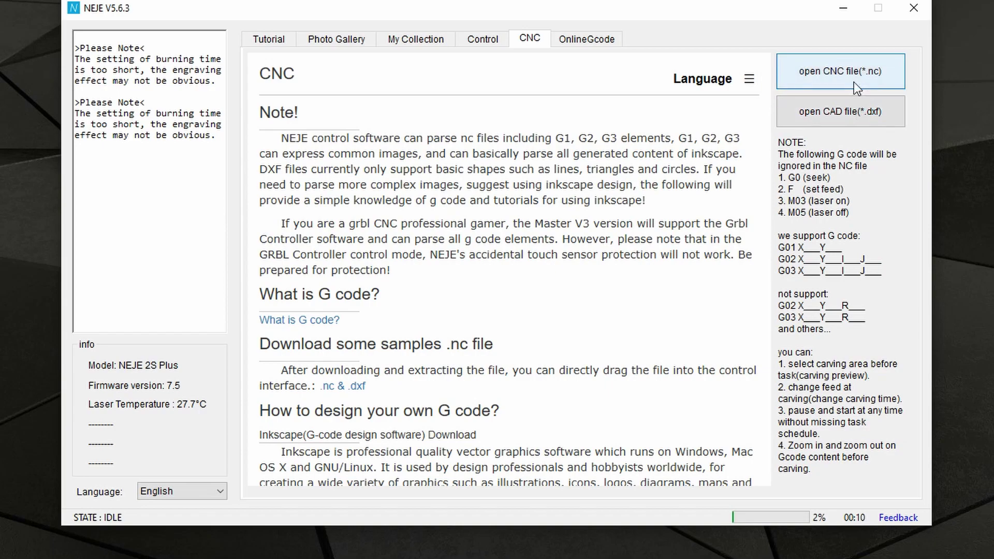
pyautogui.click(481, 42)
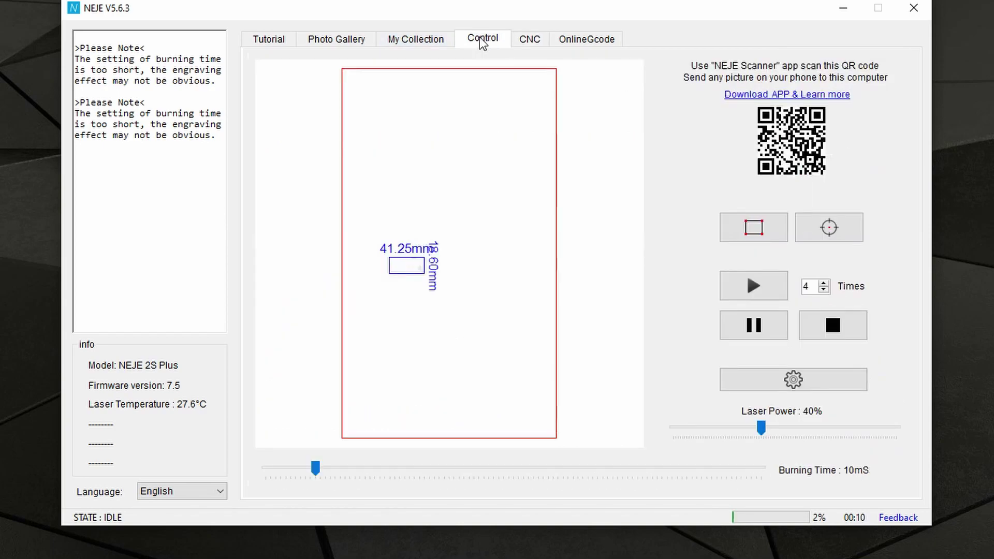
pyautogui.rightClick(503, 276)
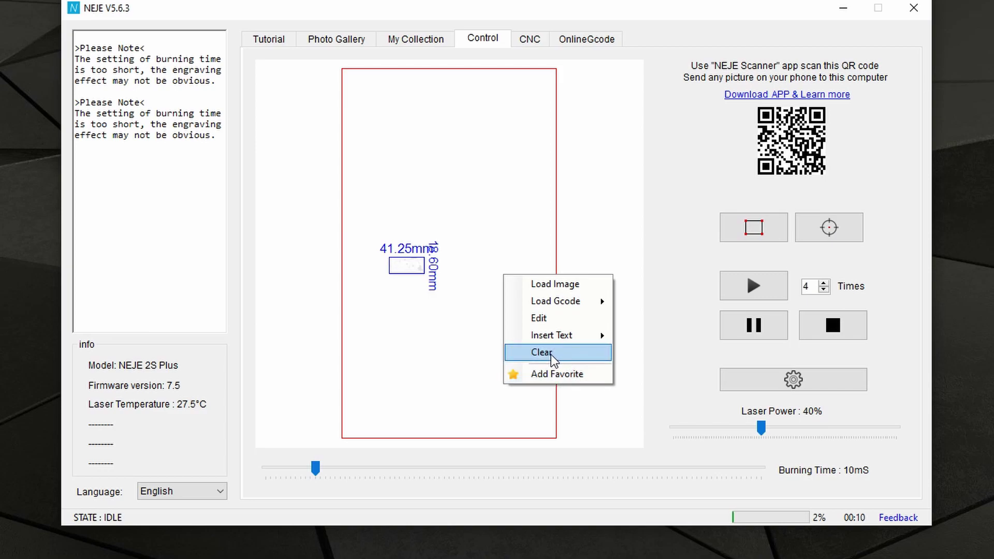
pyautogui.click(540, 318)
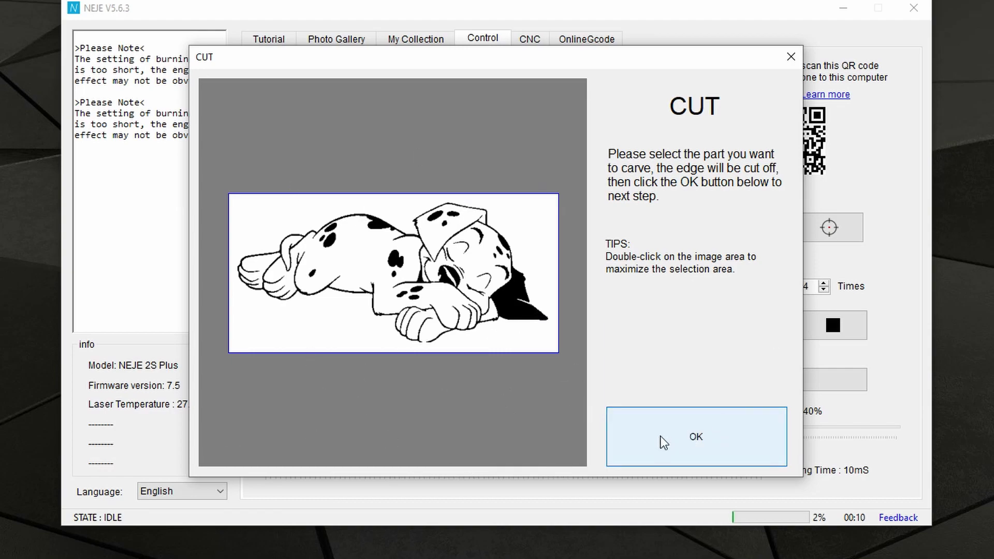
pyautogui.click(667, 456)
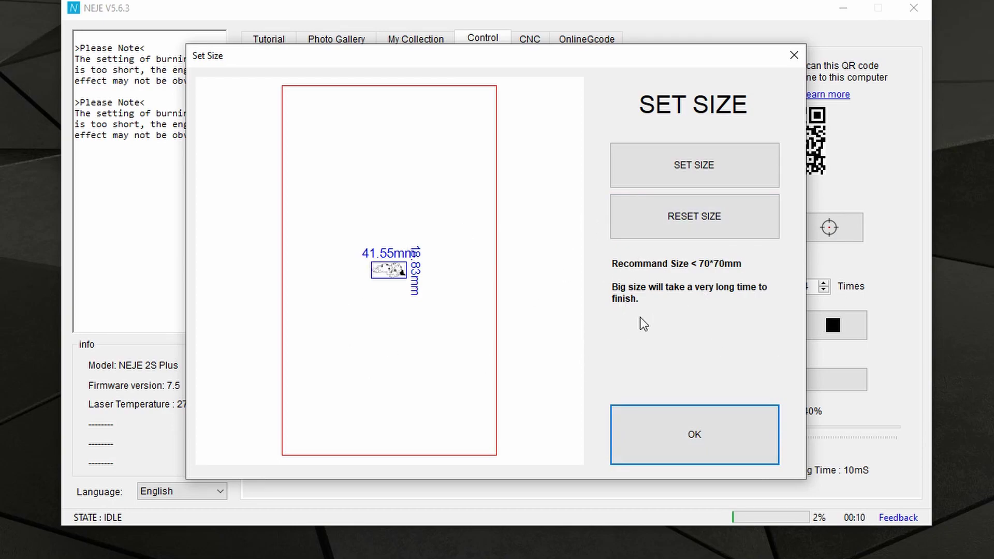
pyautogui.click(722, 438)
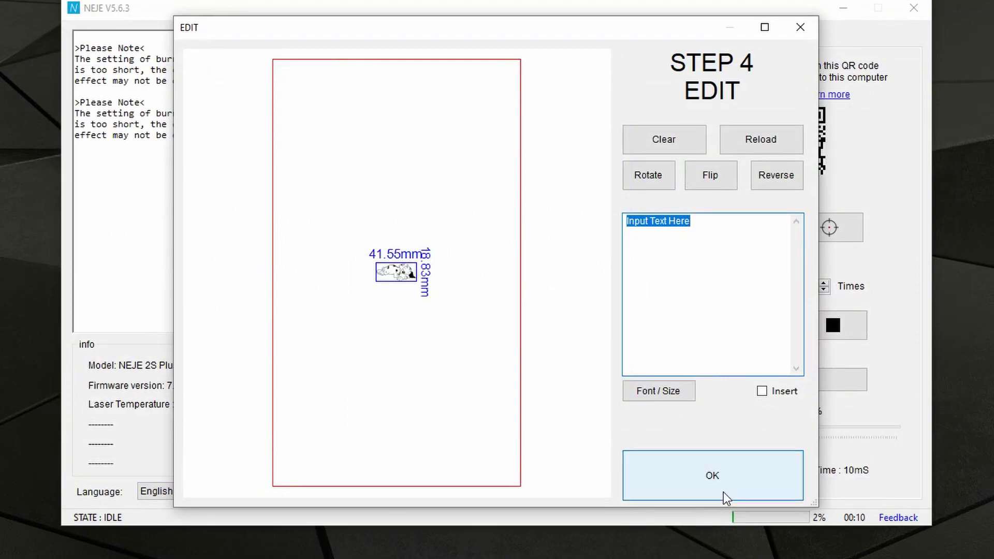
pyautogui.click(717, 472)
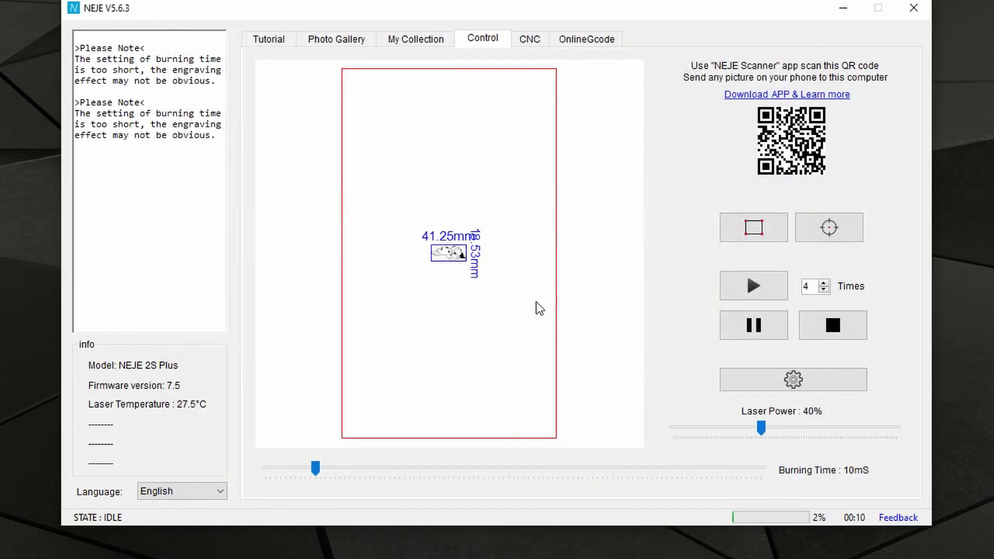
# Step: Insert the text "Hello!" in Scanning Mode, keeping the Brush Script MT Bold Italic font at size 36 and enabling Insert
pyautogui.rightClick(512, 312)
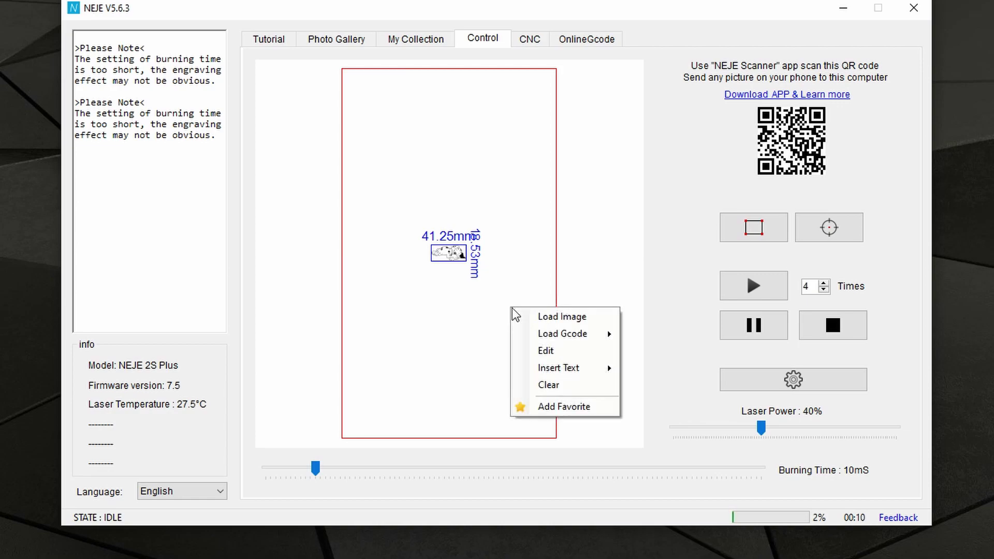
pyautogui.moveTo(572, 371)
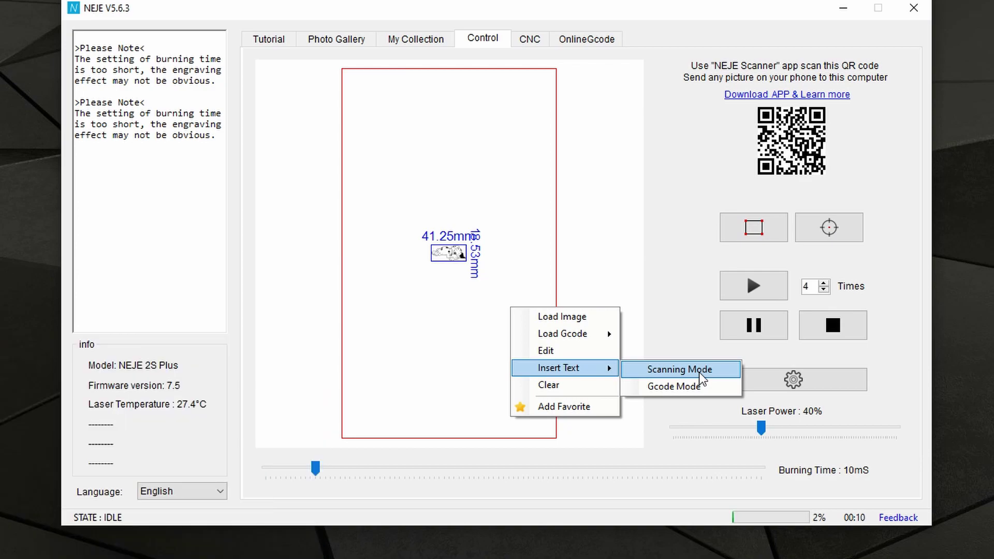
pyautogui.click(680, 369)
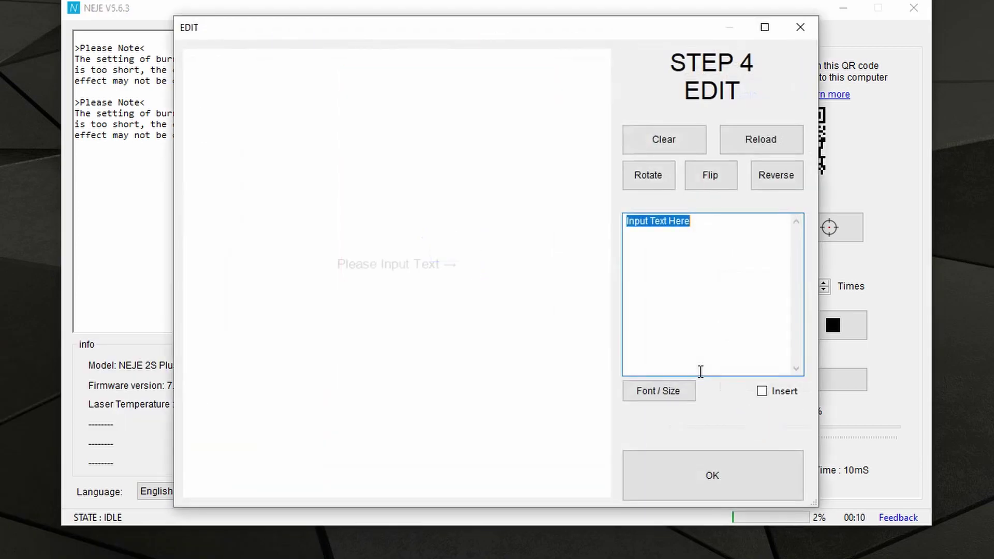
pyautogui.write('He')
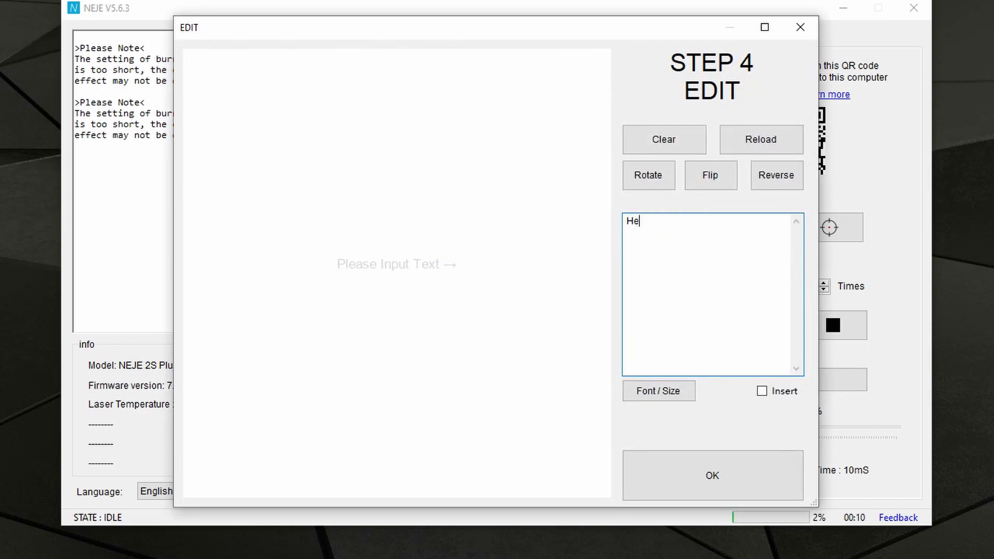
pyautogui.write('llo!')
pyautogui.click(683, 398)
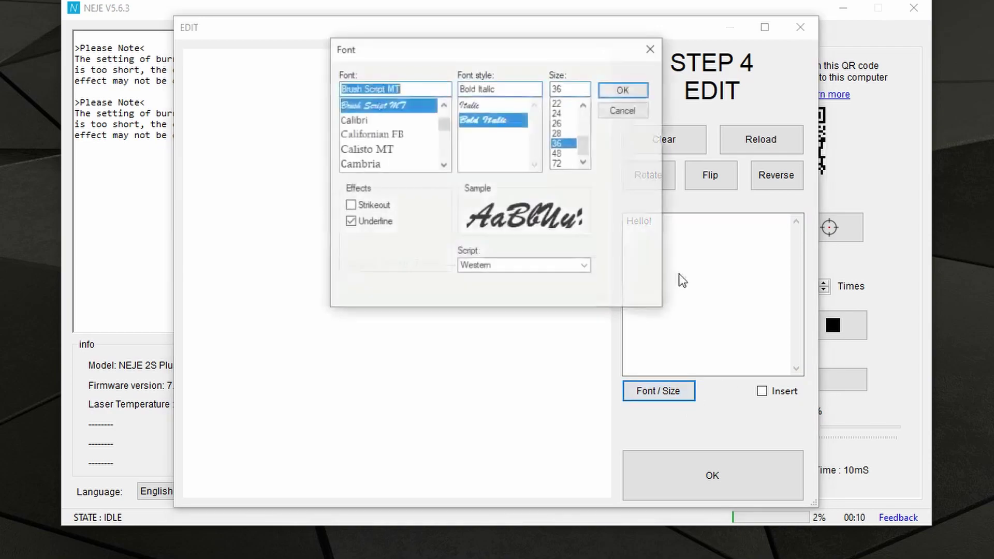
pyautogui.click(642, 92)
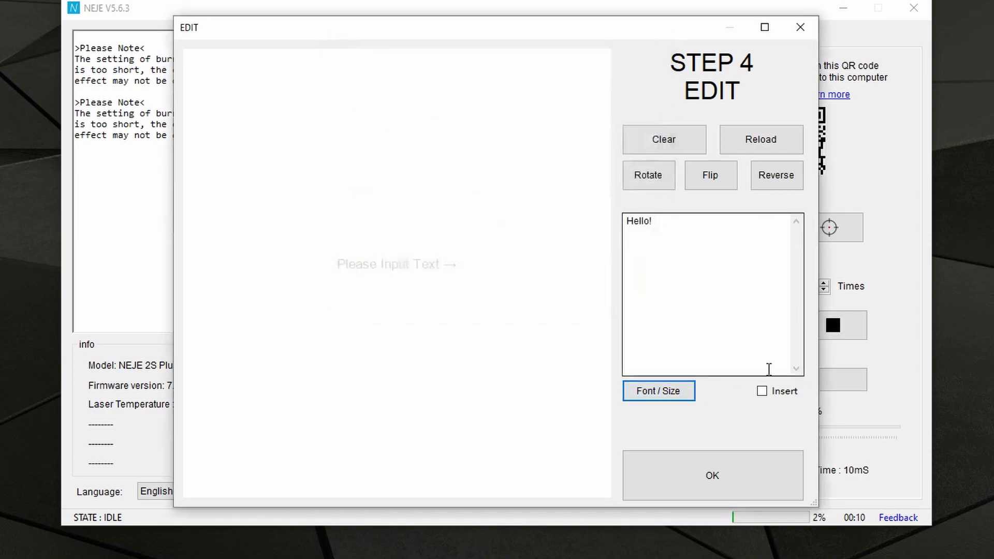
pyautogui.click(764, 393)
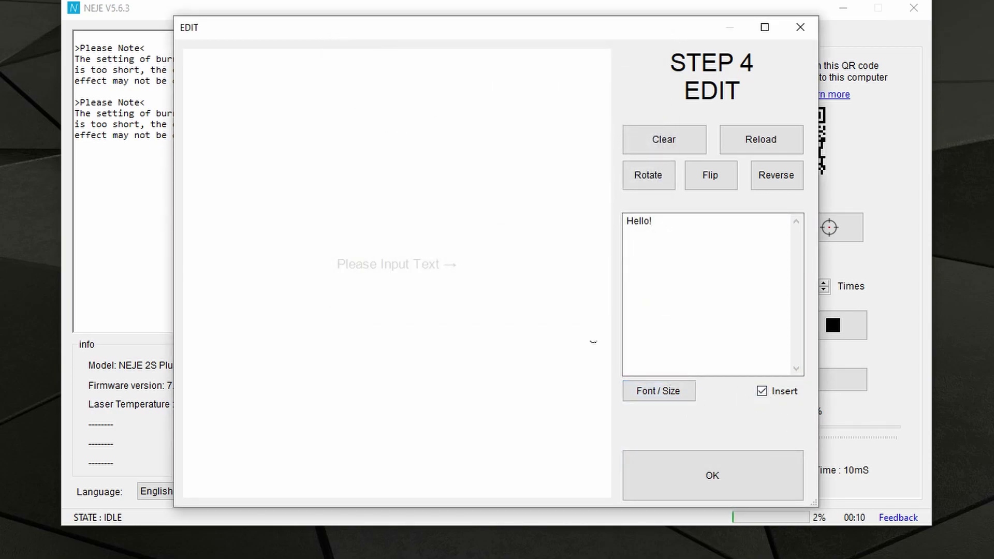
pyautogui.click(724, 486)
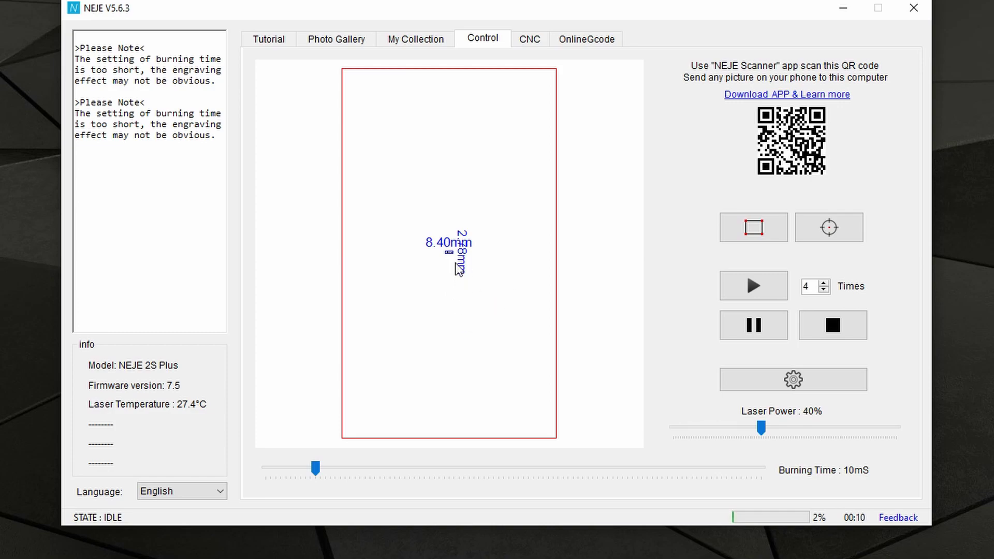
# Step: Run and stop a location preview of the inserted text, and clear the work area
pyautogui.scroll(3, 417, 239)
pyautogui.scroll(-4, 443, 278)
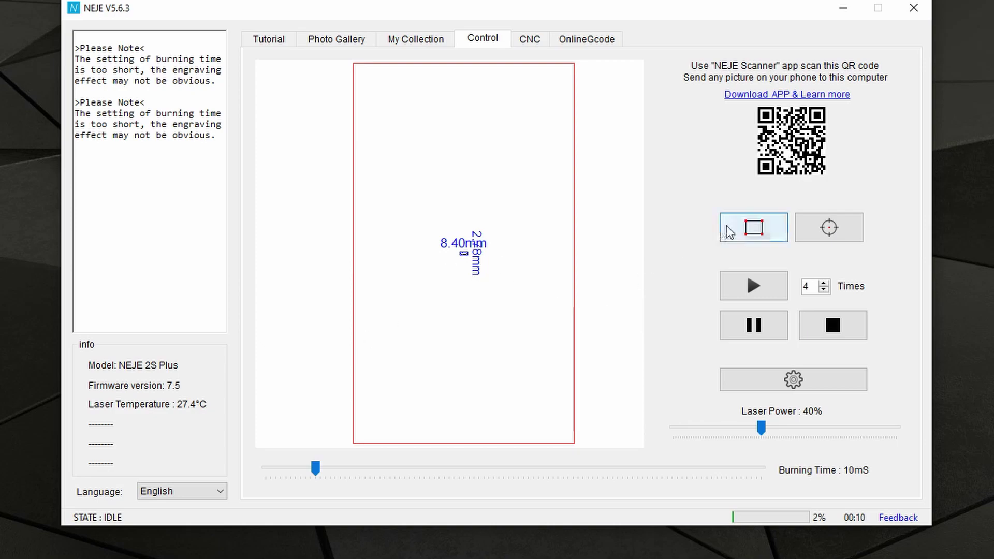
pyautogui.click(771, 243)
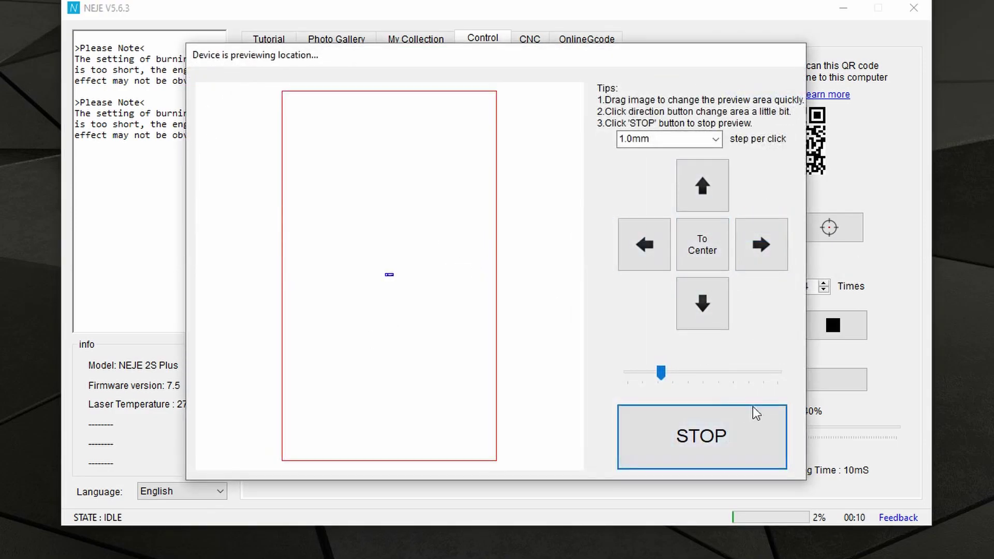
pyautogui.click(714, 442)
pyautogui.rightClick(486, 337)
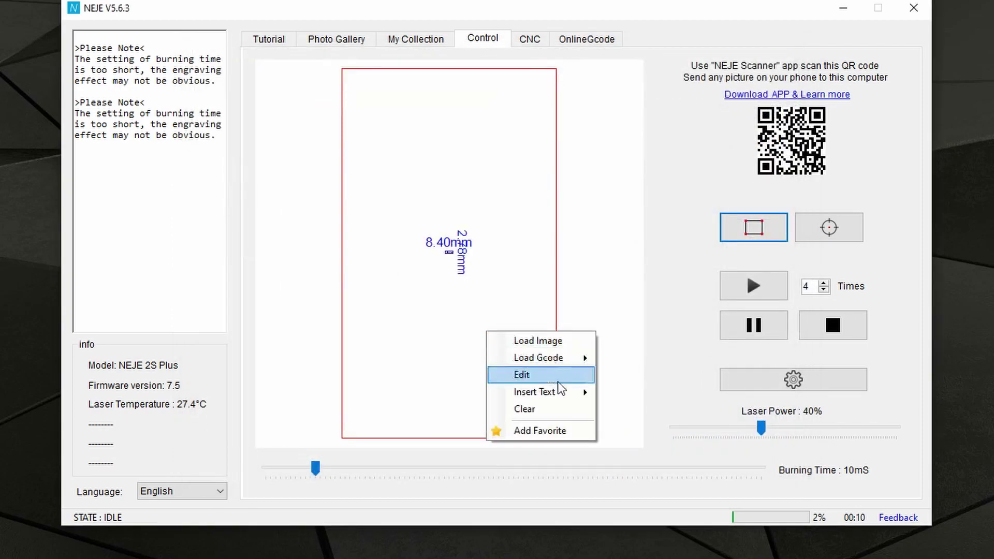
pyautogui.click(545, 408)
# Step: Load the CAD file Gear CAD.dxf from the CAD folder in Laser engraving, and accept its decode details
pyautogui.rightClick(458, 279)
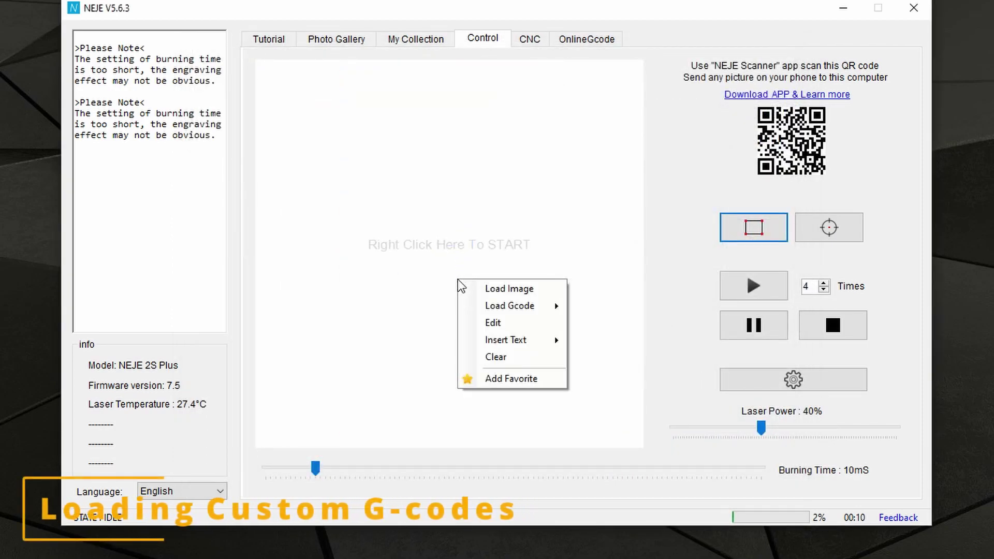
pyautogui.moveTo(520, 311)
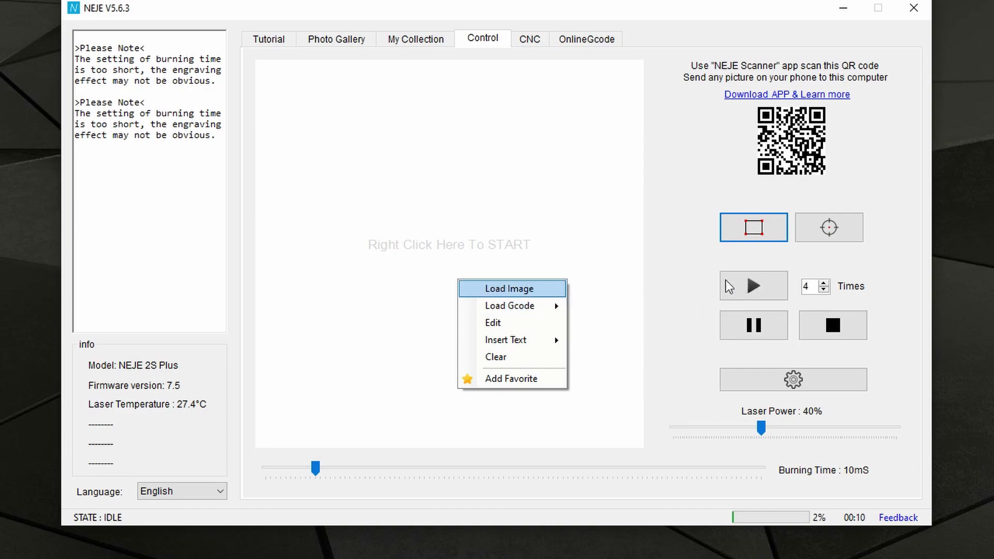
pyautogui.moveTo(554, 308)
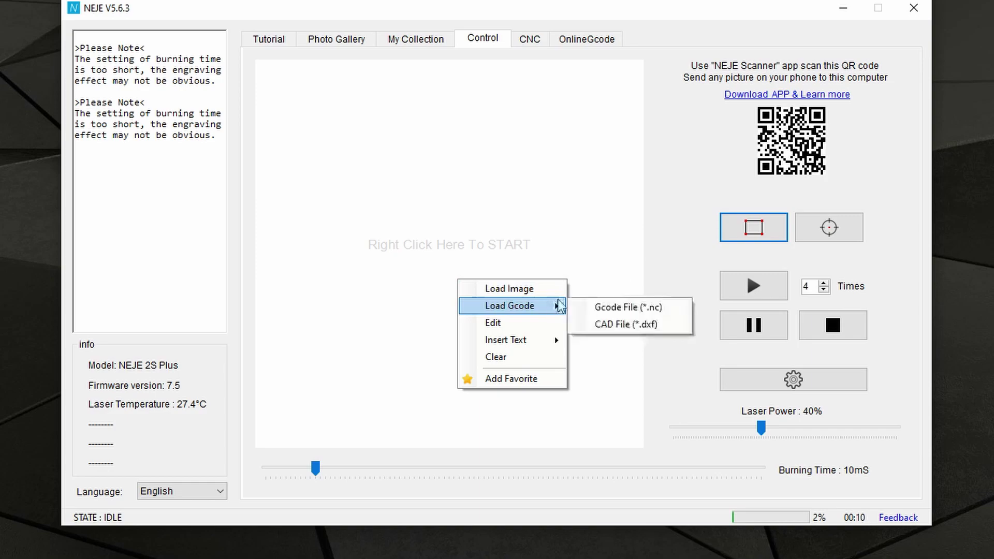
pyautogui.click(614, 324)
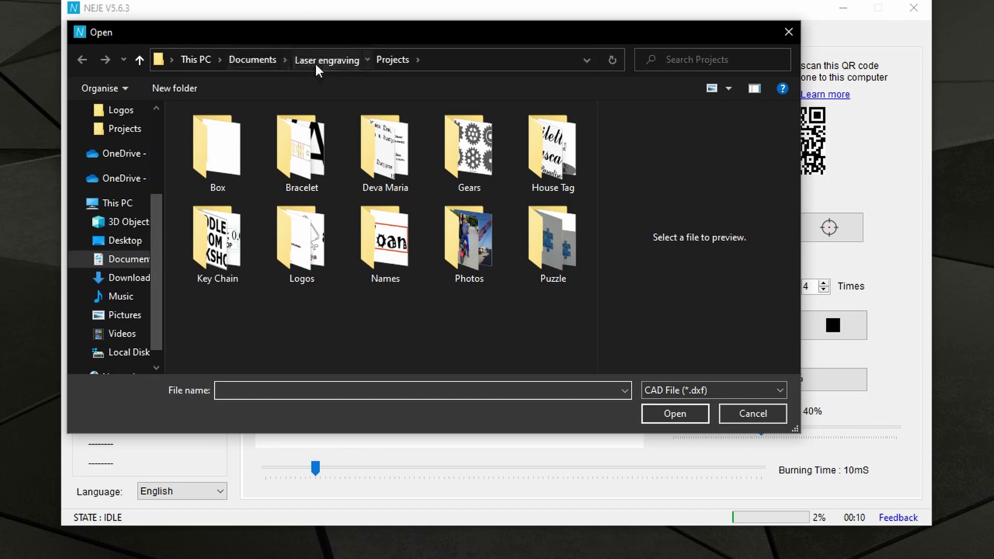
pyautogui.click(315, 60)
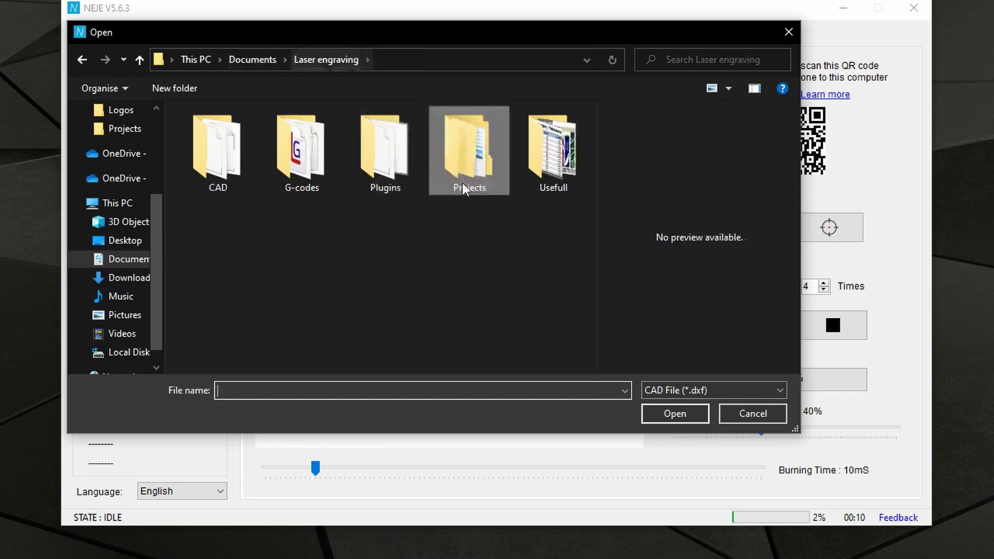
pyautogui.doubleClick(213, 147)
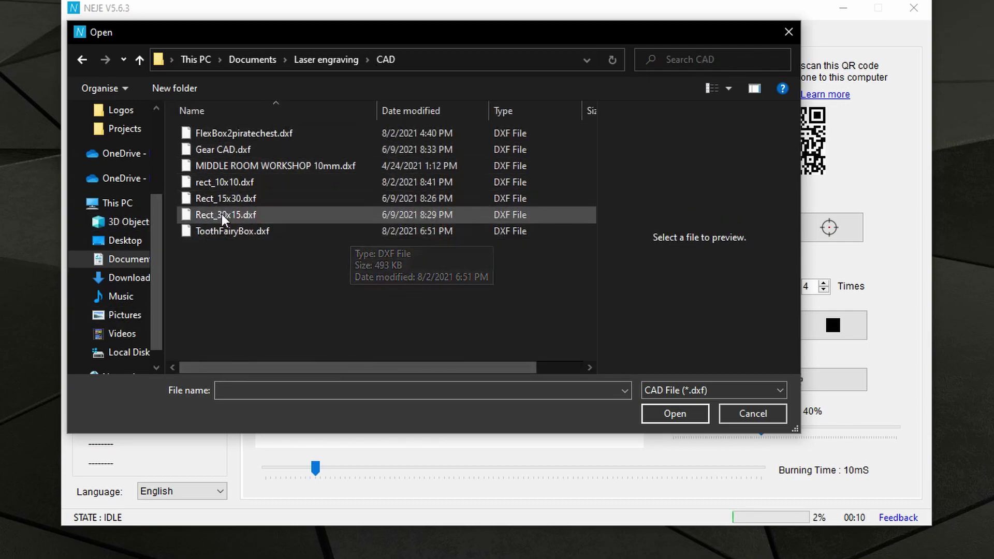
pyautogui.click(224, 151)
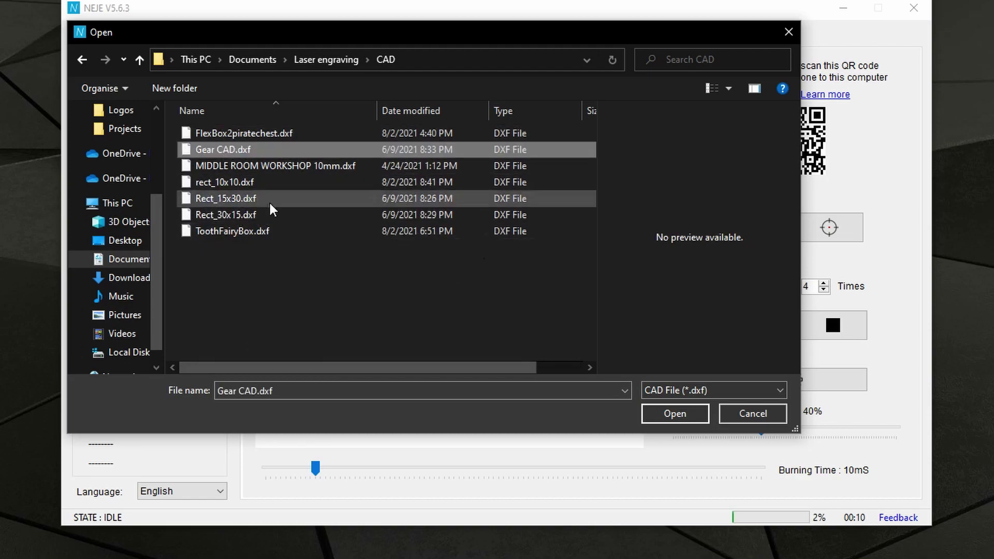
pyautogui.click(694, 410)
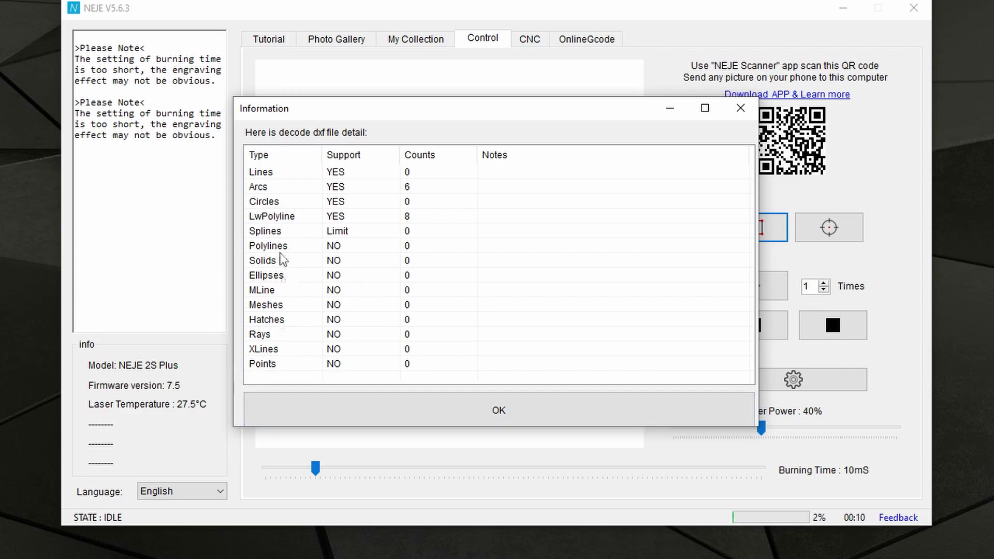
pyautogui.click(514, 422)
# Step: Inspect the gear outline up close and accept its imported size
pyautogui.scroll(4, 342, 306)
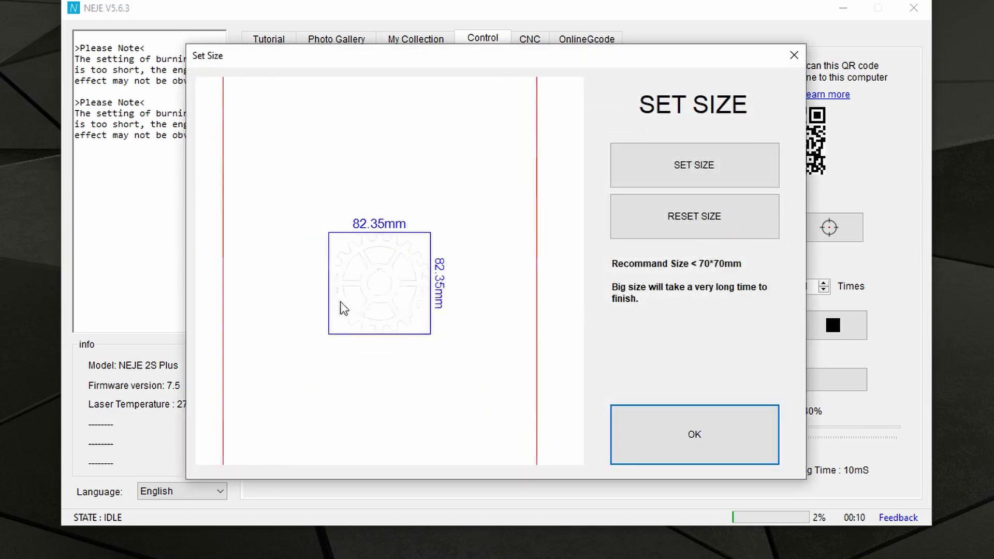
pyautogui.scroll(2, 341, 306)
pyautogui.scroll(-1, 328, 253)
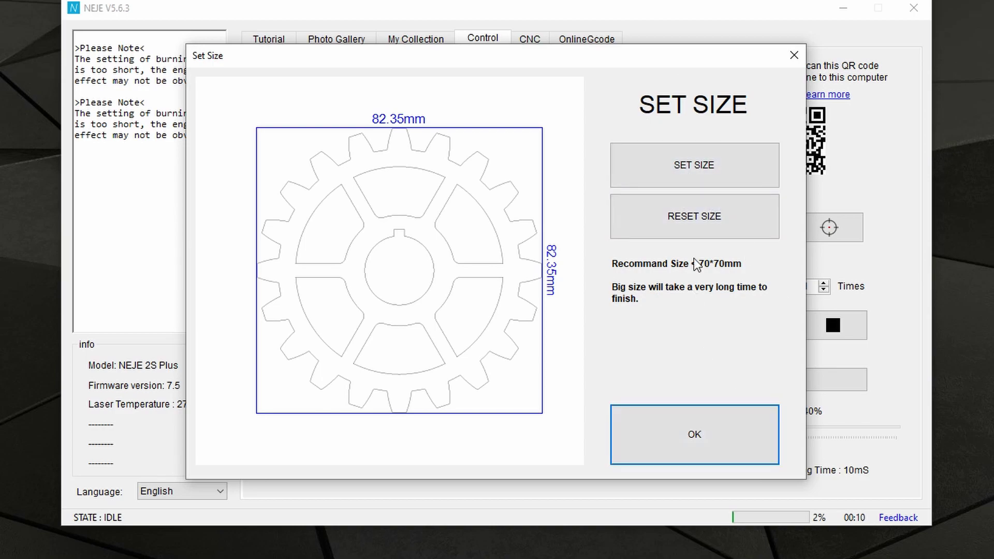
pyautogui.click(672, 415)
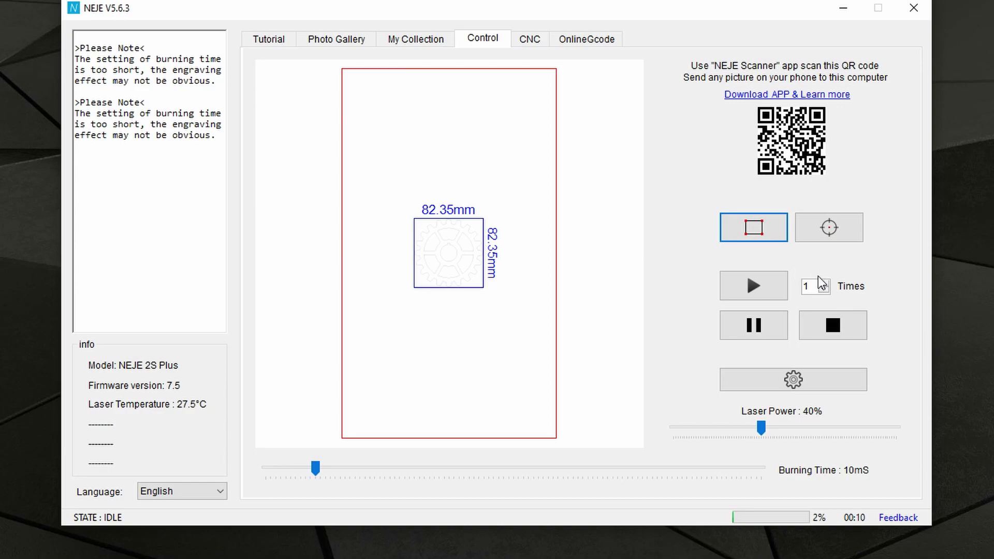
# Step: Load the G-code file 001-Cut_0001.nc from the G-codes folder in Laser engraving
pyautogui.rightClick(453, 324)
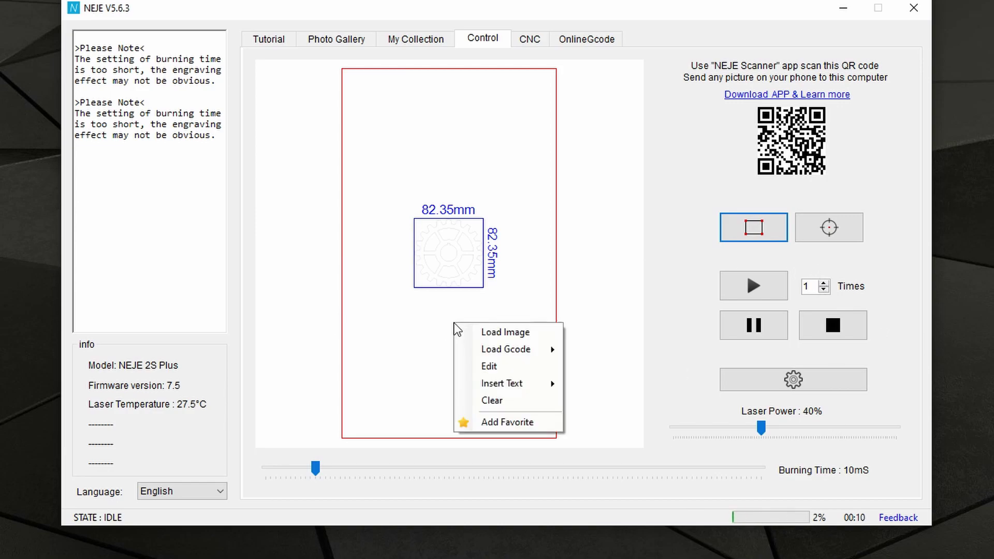
pyautogui.moveTo(521, 358)
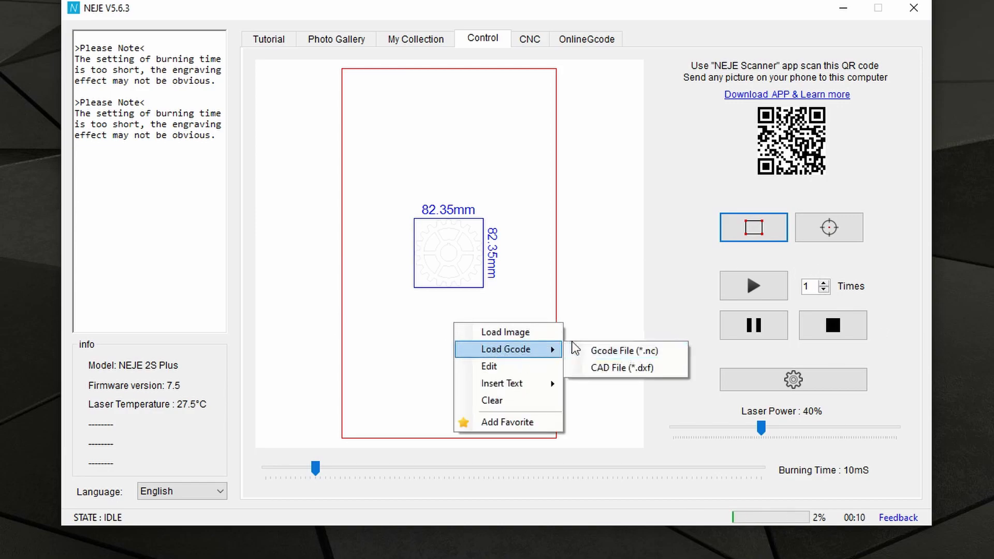
pyautogui.click(581, 359)
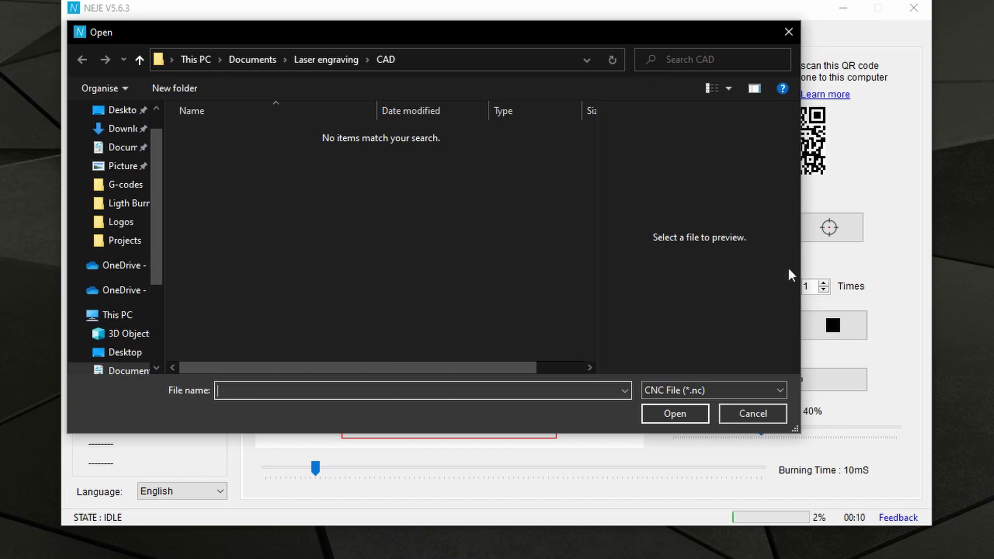
pyautogui.click(337, 58)
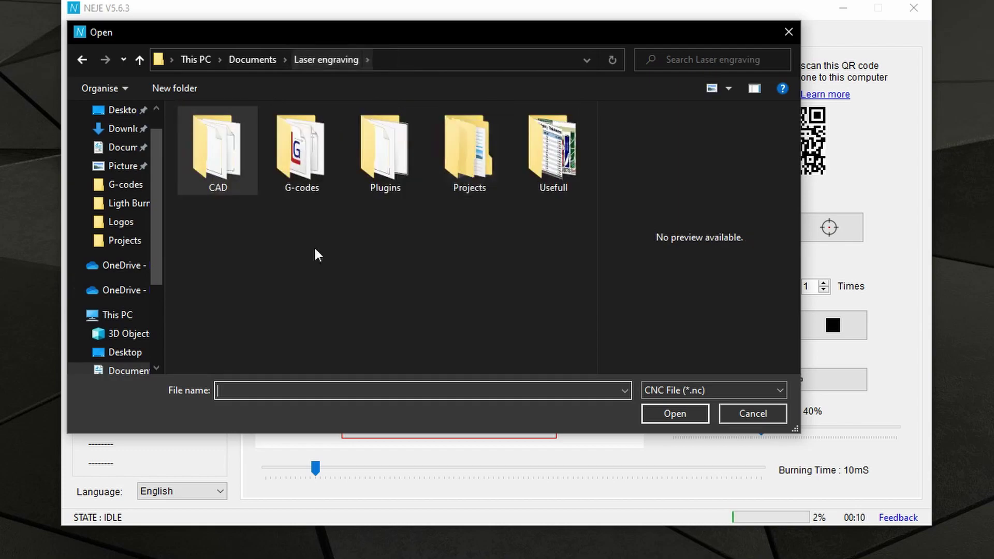
pyautogui.doubleClick(291, 152)
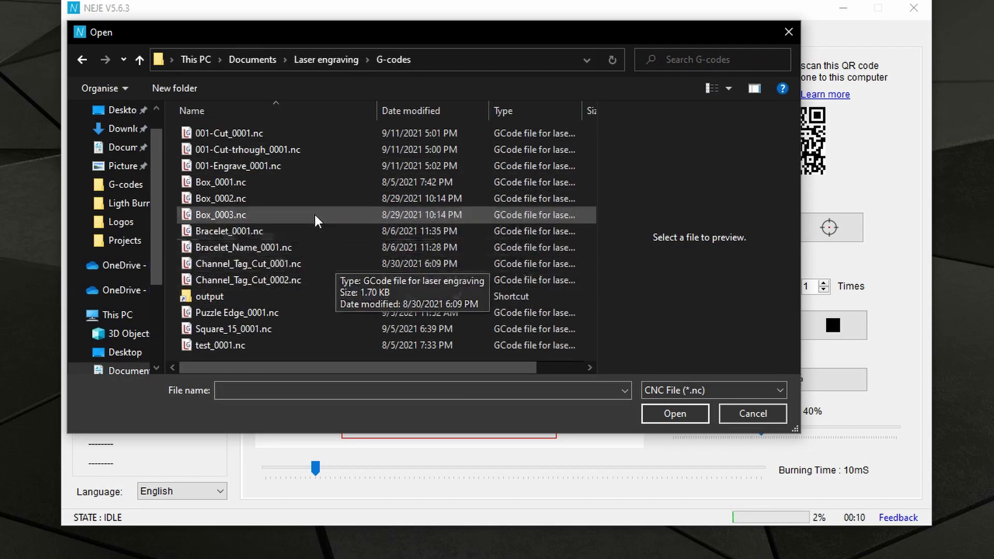
pyautogui.click(263, 164)
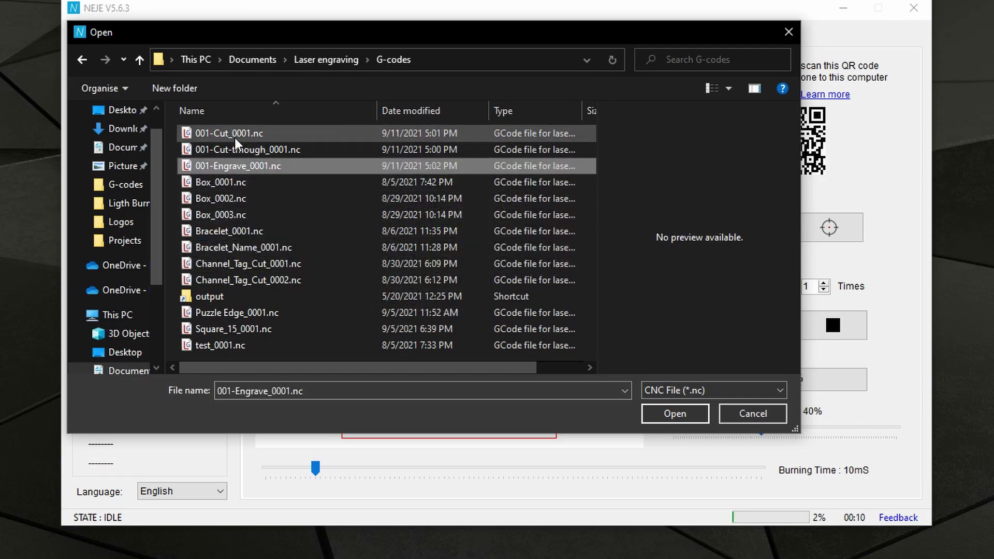
pyautogui.click(236, 156)
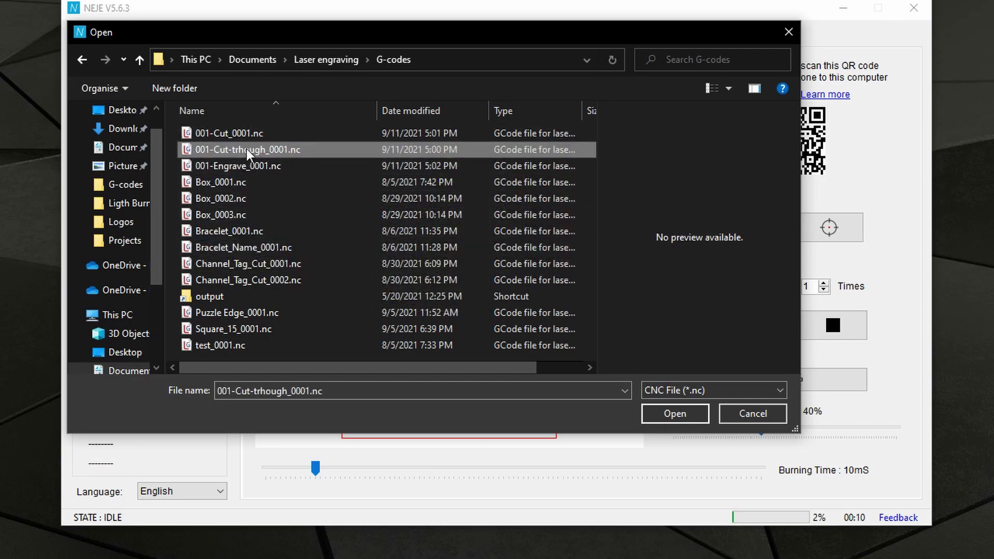
pyautogui.click(244, 138)
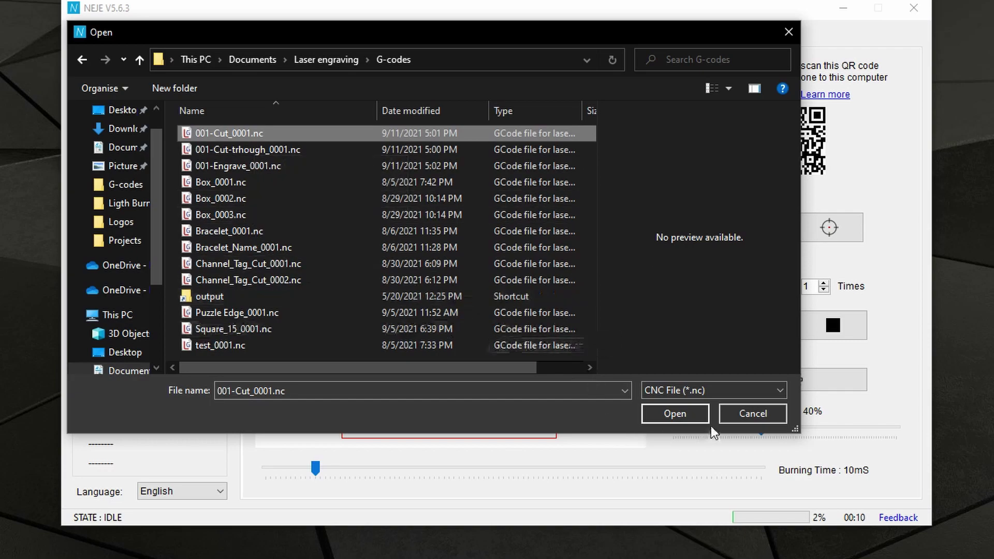
pyautogui.click(678, 410)
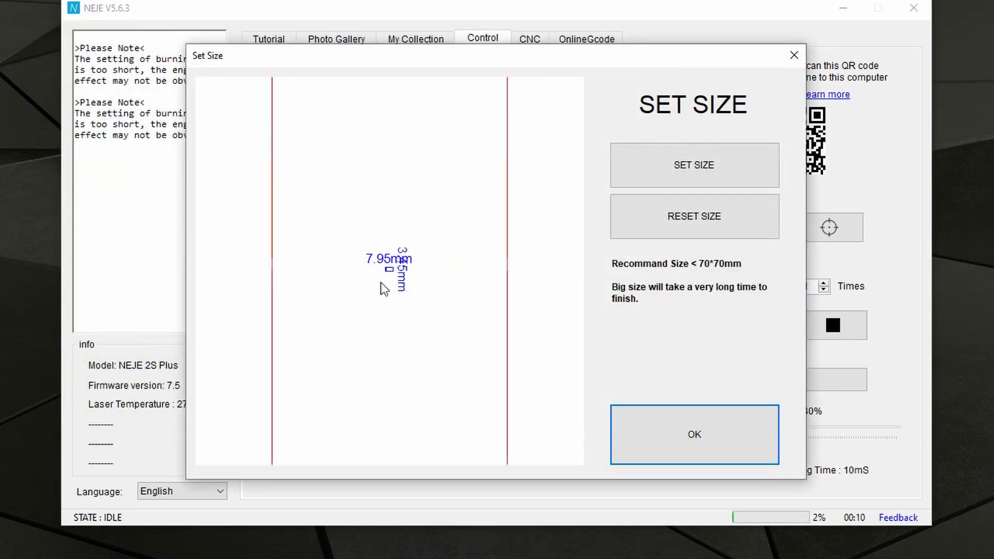
# Step: Inspect the loaded cut pattern up close, set its width to 50 mm, and accept the size
pyautogui.scroll(5, 383, 289)
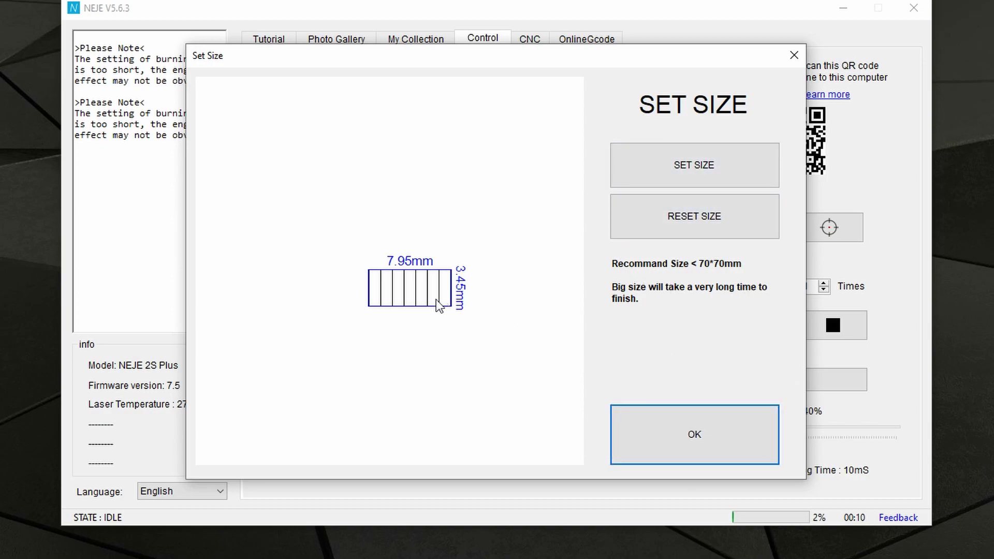
pyautogui.scroll(-2, 436, 298)
pyautogui.scroll(2, 436, 298)
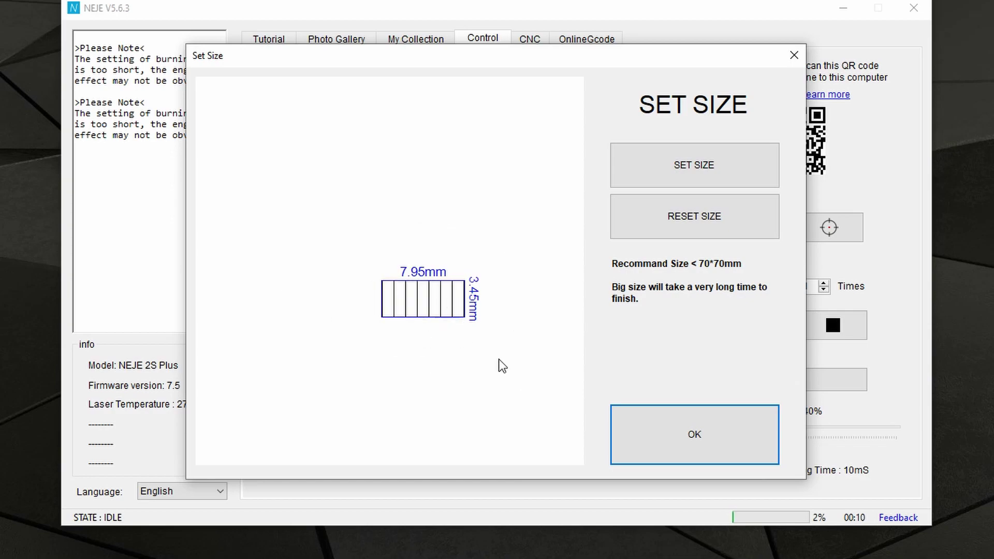
pyautogui.click(692, 176)
pyautogui.moveTo(549, 252); pyautogui.dragTo(479, 252)
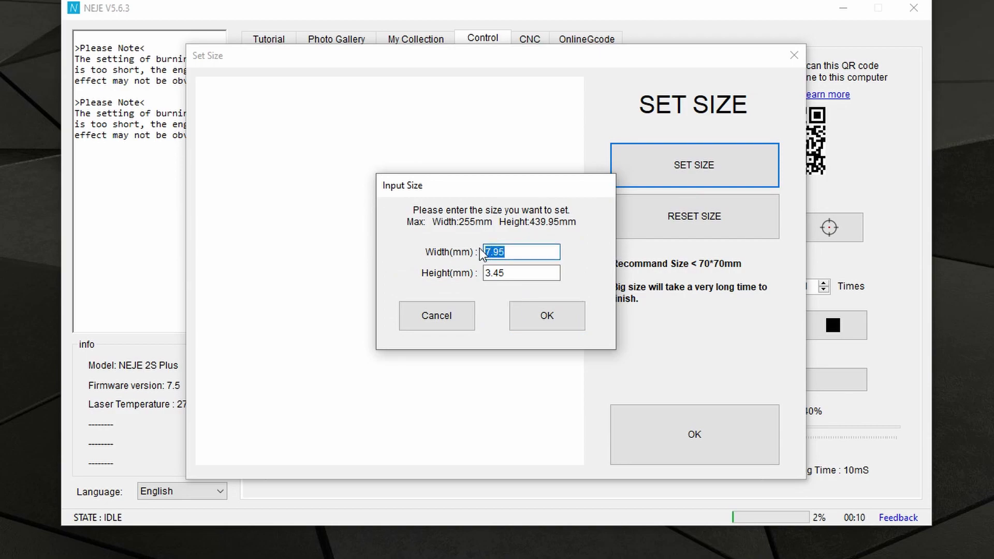
pyautogui.write('50')
pyautogui.press('Return')
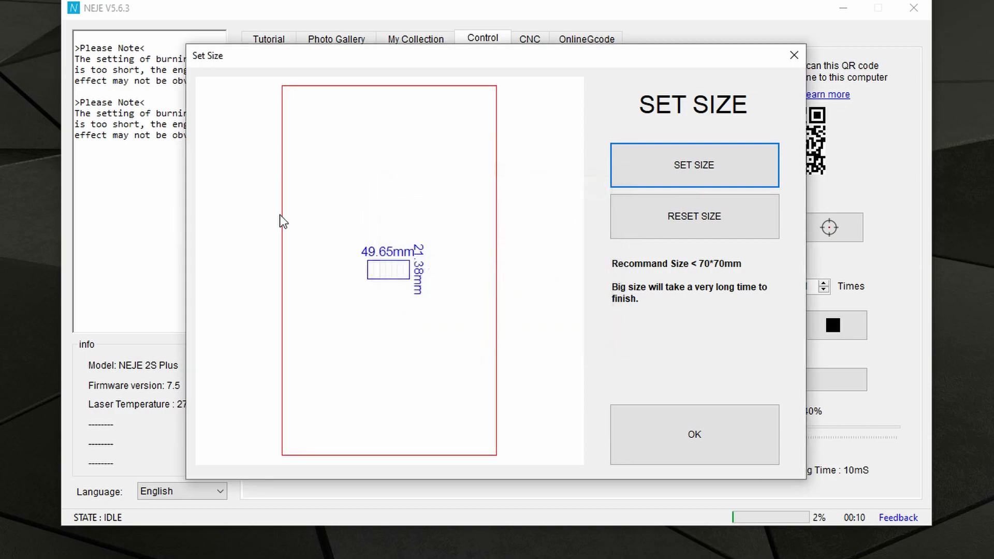
pyautogui.click(664, 437)
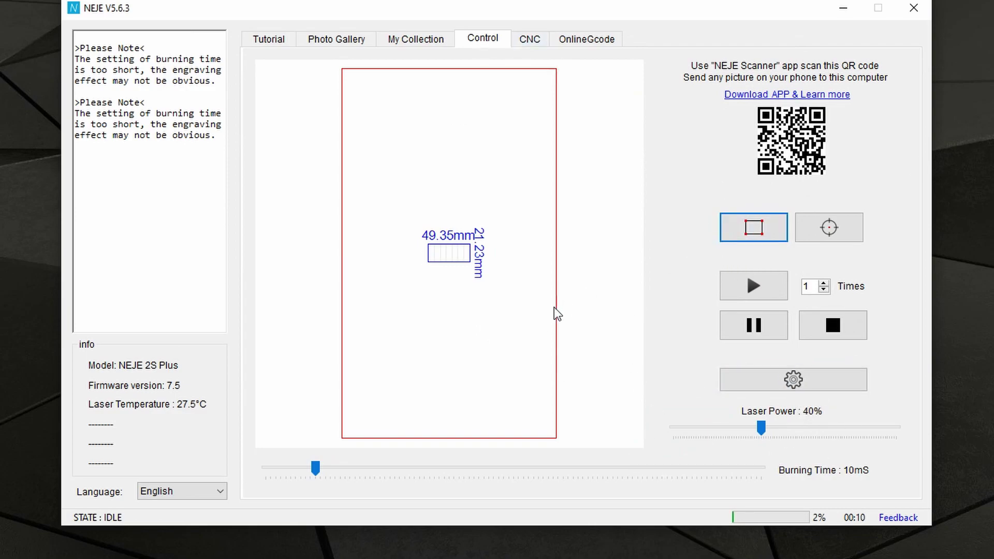
# Step: Load the image DSC00022.JPG from the Pictures folder and accept the full picture as the area to carve
pyautogui.rightClick(486, 282)
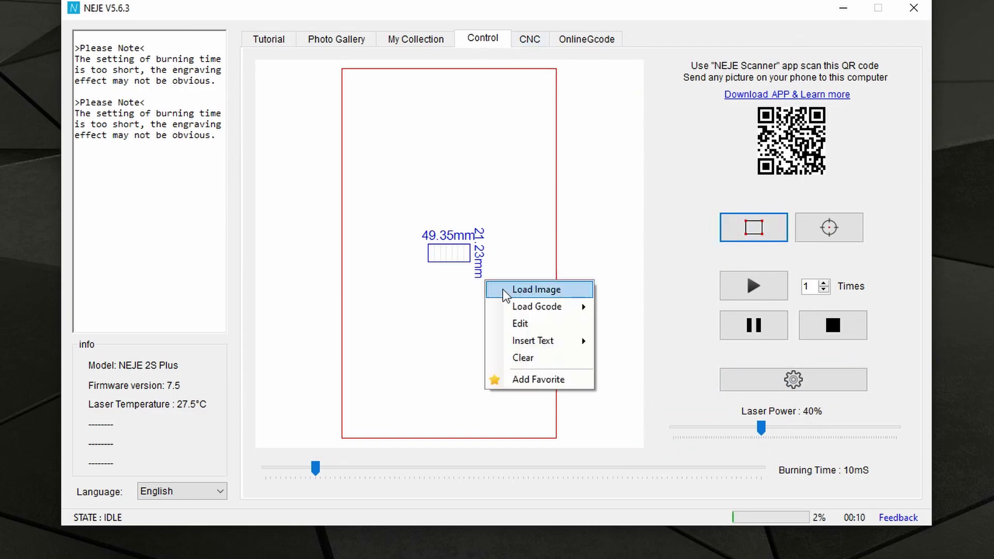
pyautogui.click(542, 291)
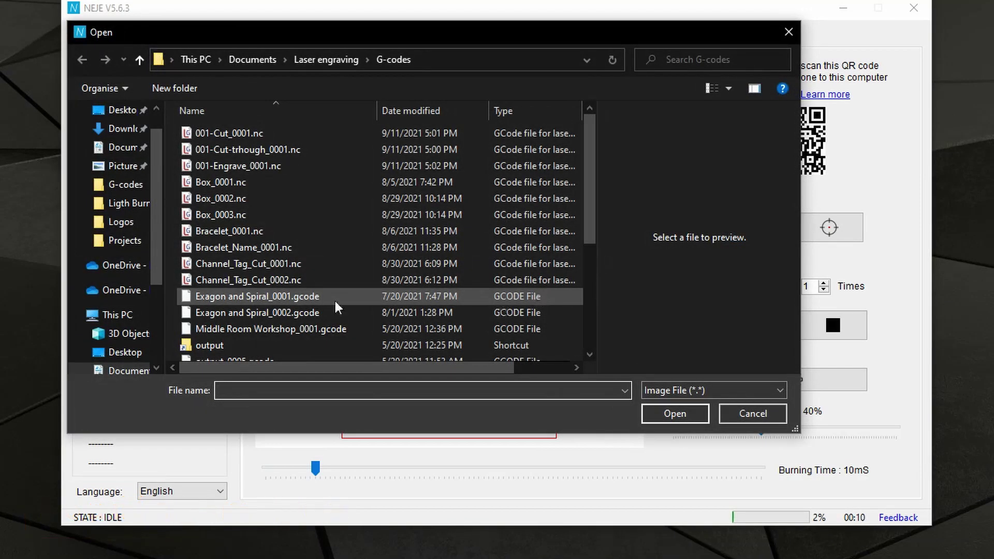
pyautogui.scroll(-3, 310, 274)
pyautogui.scroll(4, 165, 181)
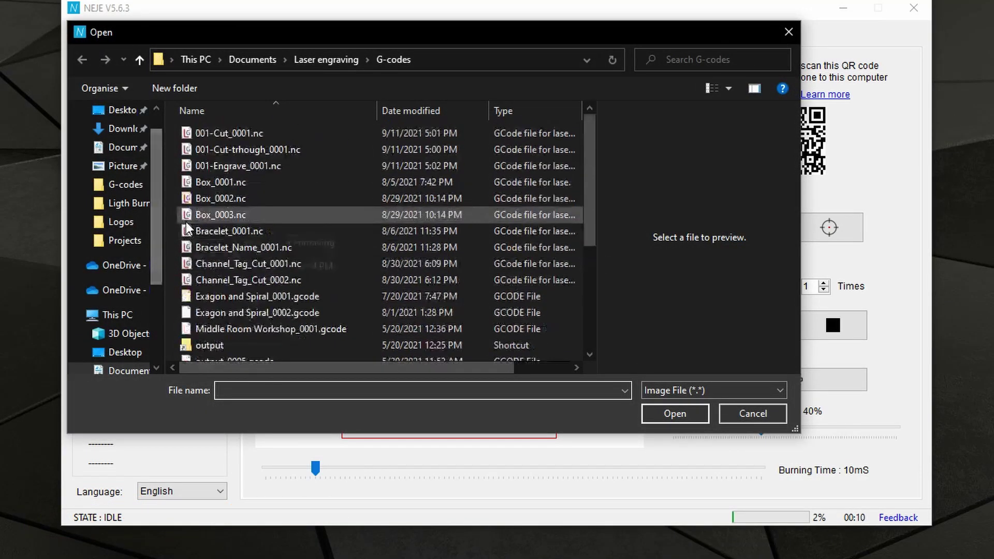
pyautogui.click(108, 172)
pyautogui.click(317, 311)
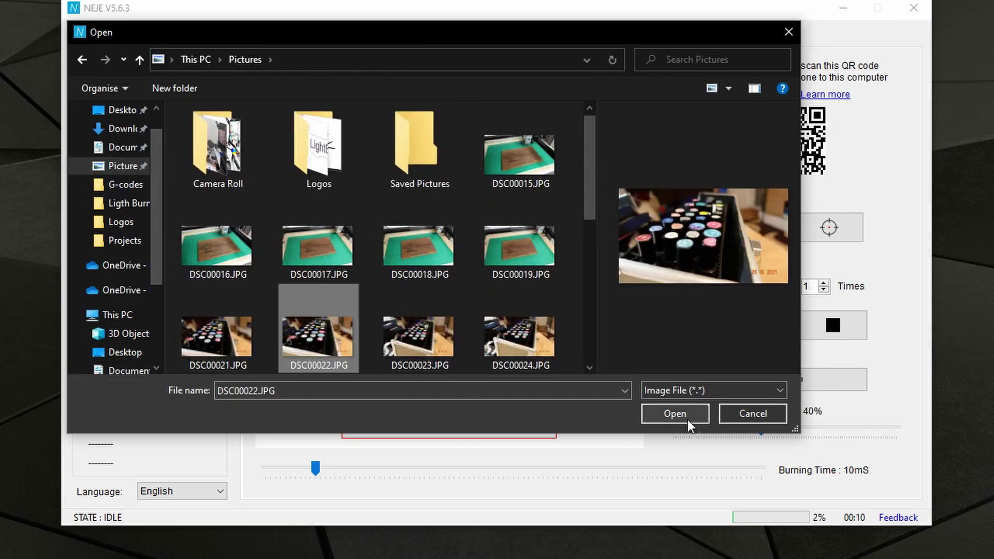
pyautogui.click(688, 421)
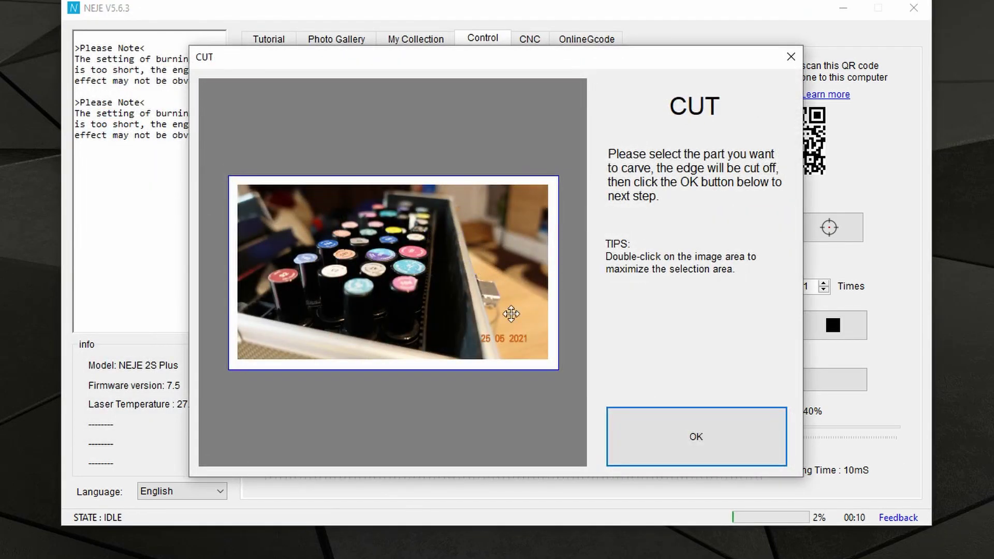
pyautogui.click(651, 433)
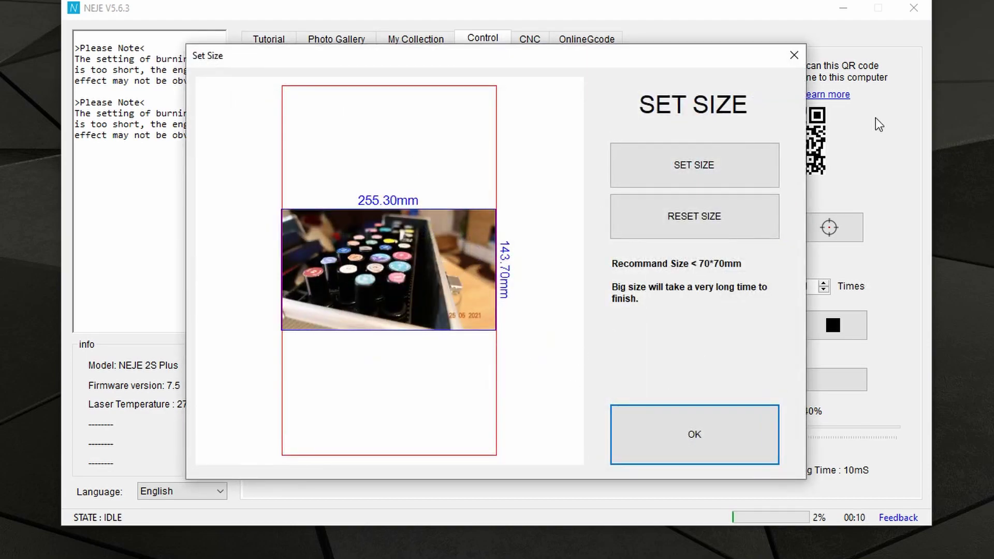
# Step: Set the picture's width to 200 mm and accept the size
pyautogui.click(684, 179)
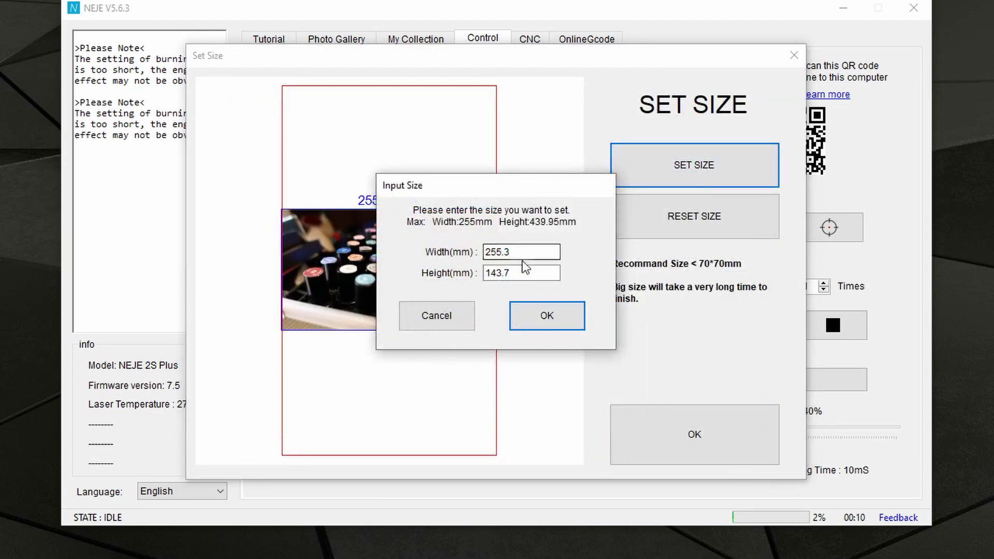
pyautogui.moveTo(522, 259); pyautogui.dragTo(442, 254)
pyautogui.write('200')
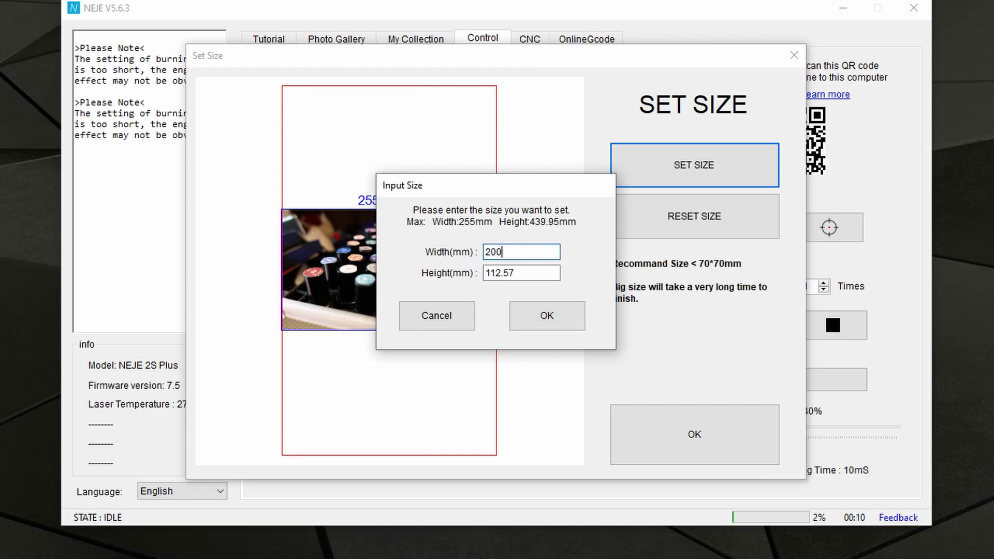
pyautogui.press('Return')
pyautogui.click(704, 443)
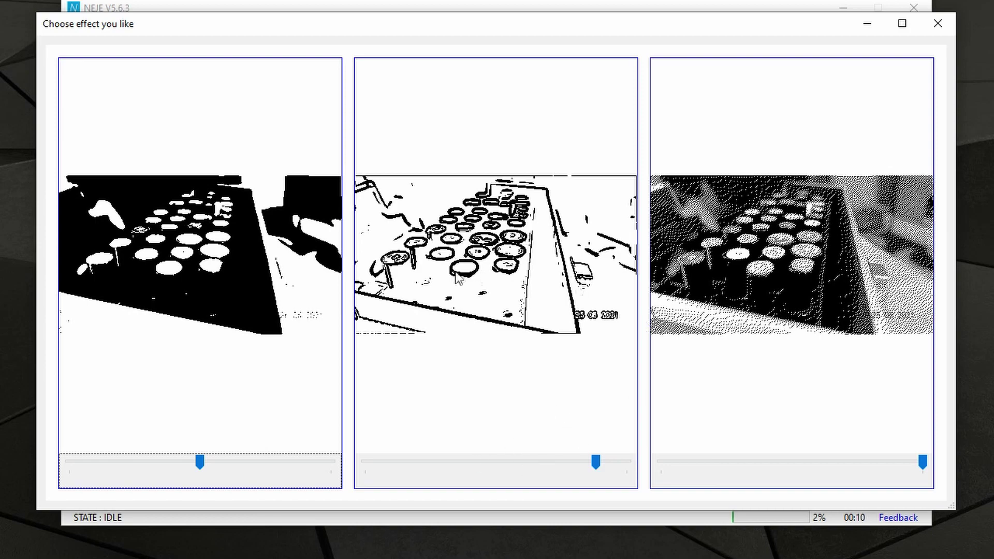
# Step: Adjust the intensity of the black-and-white, outline and dithered previews, and choose the dithered grayscale effect
pyautogui.moveTo(201, 462)
pyautogui.mouseDown()
pyautogui.moveTo(75, 466)
pyautogui.moveTo(203, 461)
pyautogui.mouseUp()
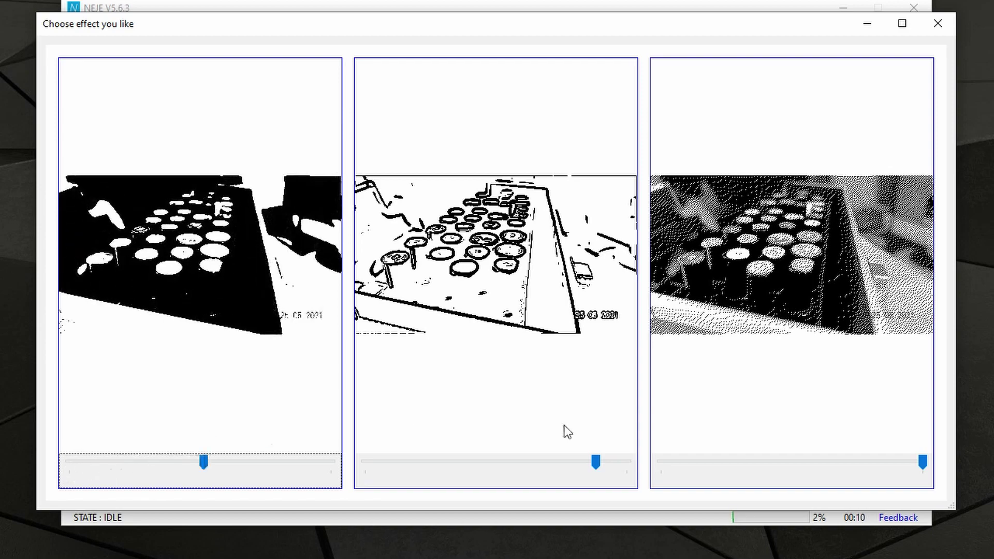
pyautogui.moveTo(596, 464)
pyautogui.mouseDown()
pyautogui.moveTo(508, 468)
pyautogui.moveTo(633, 448)
pyautogui.moveTo(610, 460)
pyautogui.mouseUp()
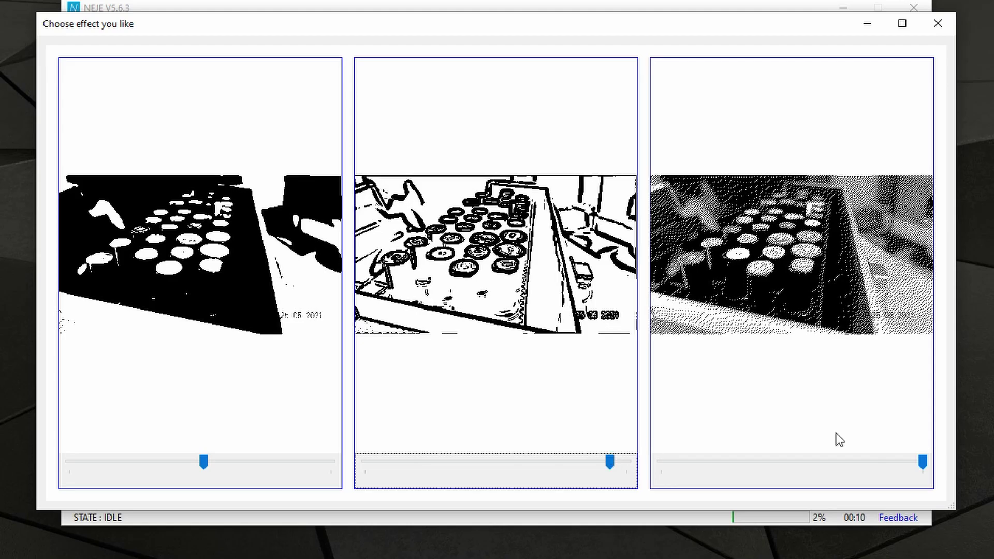
pyautogui.moveTo(923, 463); pyautogui.dragTo(871, 420)
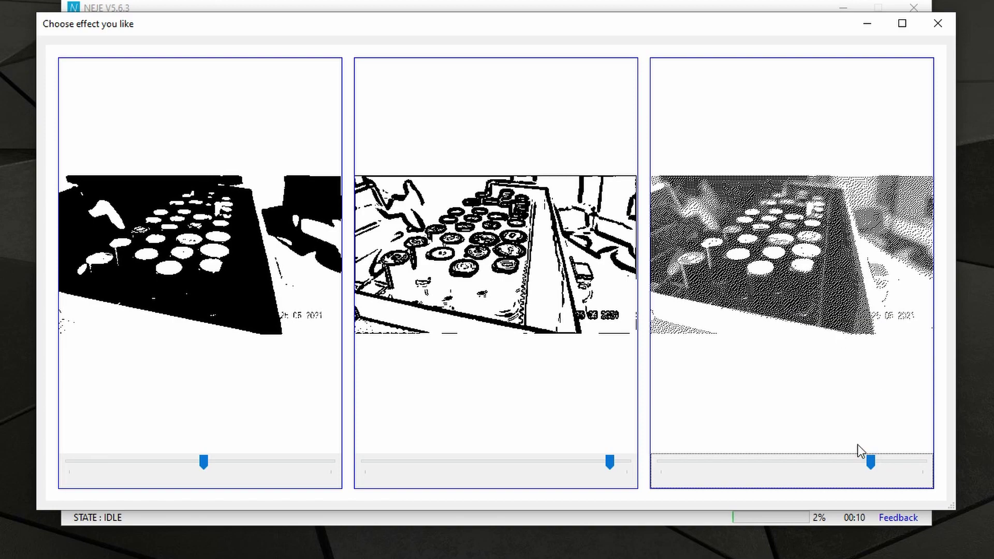
pyautogui.moveTo(871, 463)
pyautogui.mouseDown()
pyautogui.moveTo(814, 461)
pyautogui.moveTo(888, 462)
pyautogui.mouseUp()
pyautogui.click(819, 223)
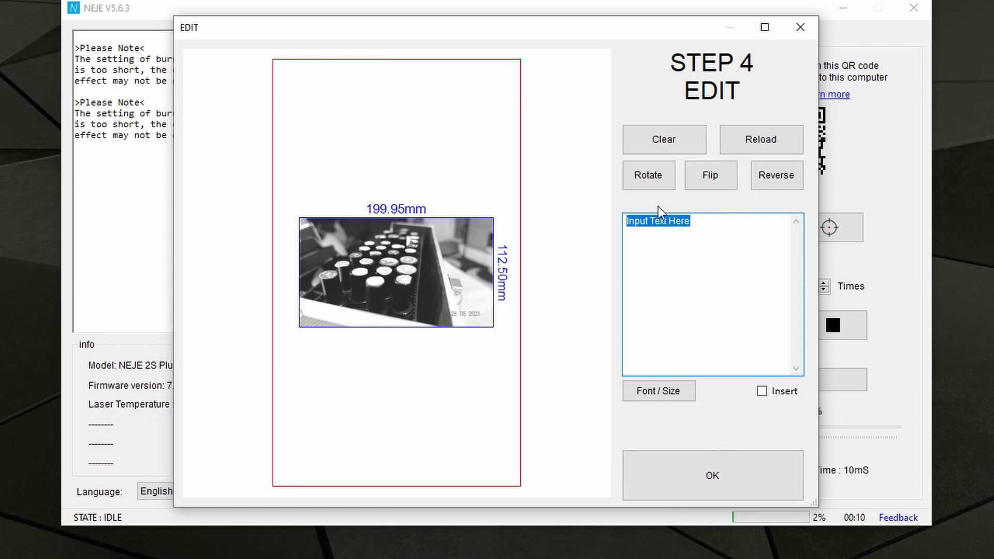
# Step: Reverse the picture's tones, reverse them back again, and accept the edit without inserting text
pyautogui.click(688, 171)
pyautogui.click(762, 167)
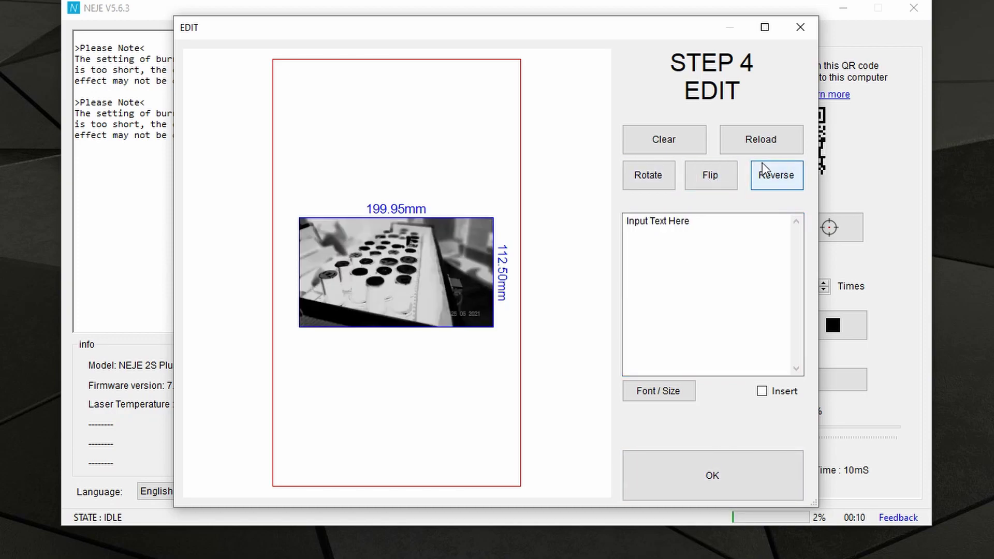
pyautogui.click(763, 167)
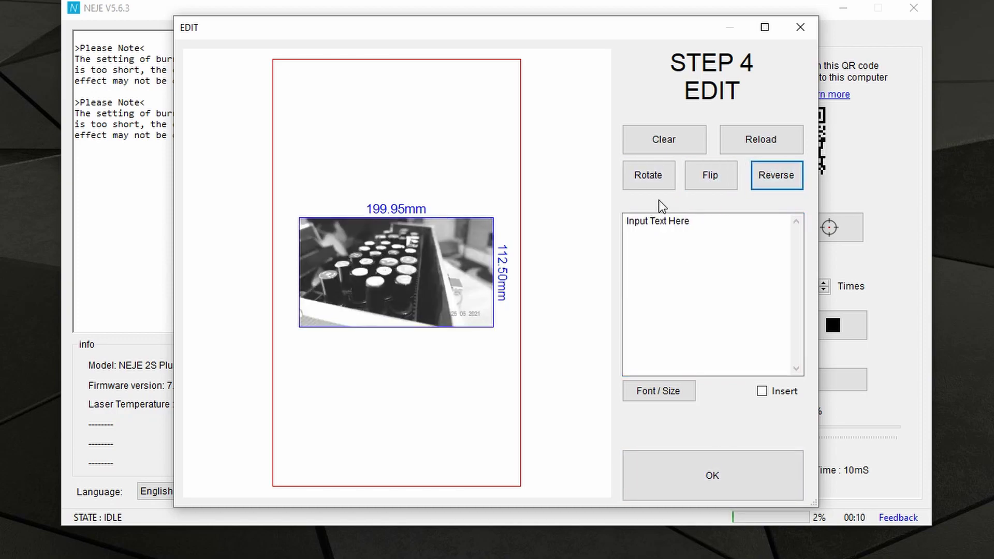
pyautogui.click(714, 474)
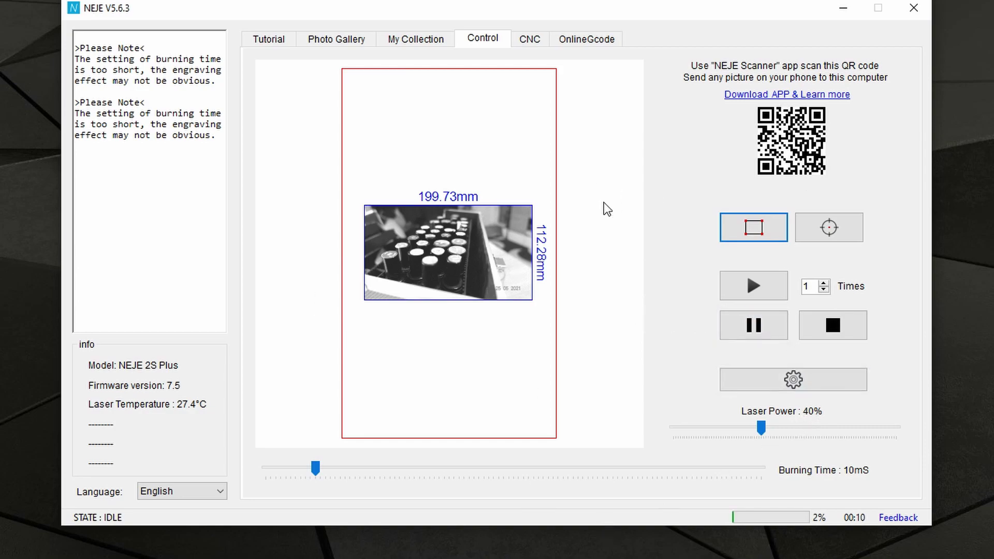
pyautogui.rightClick(473, 262)
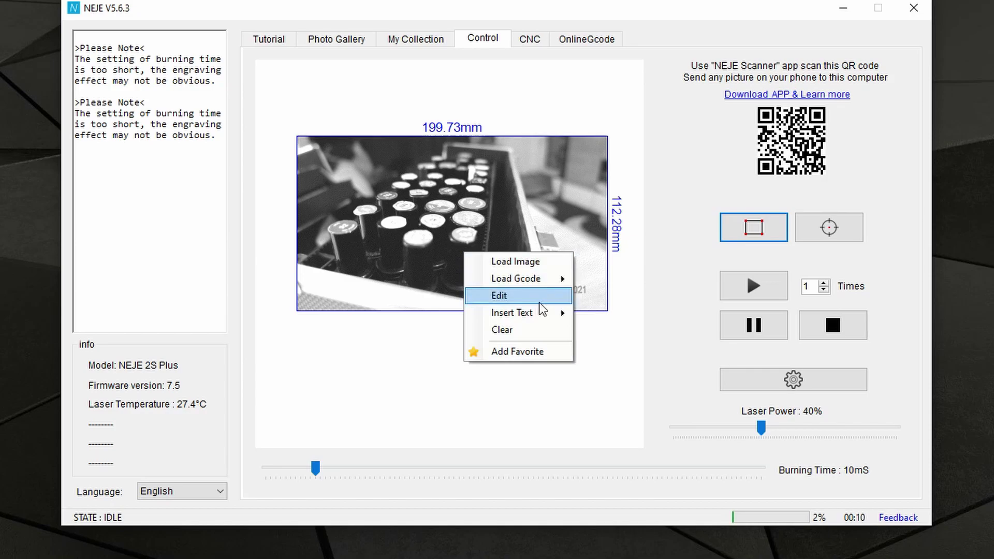
pyautogui.click(541, 308)
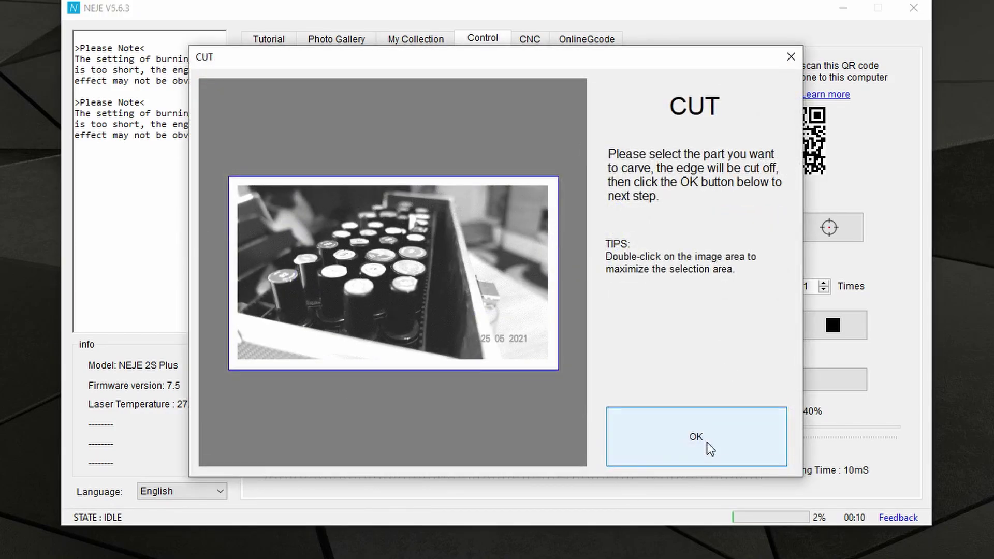
pyautogui.click(790, 57)
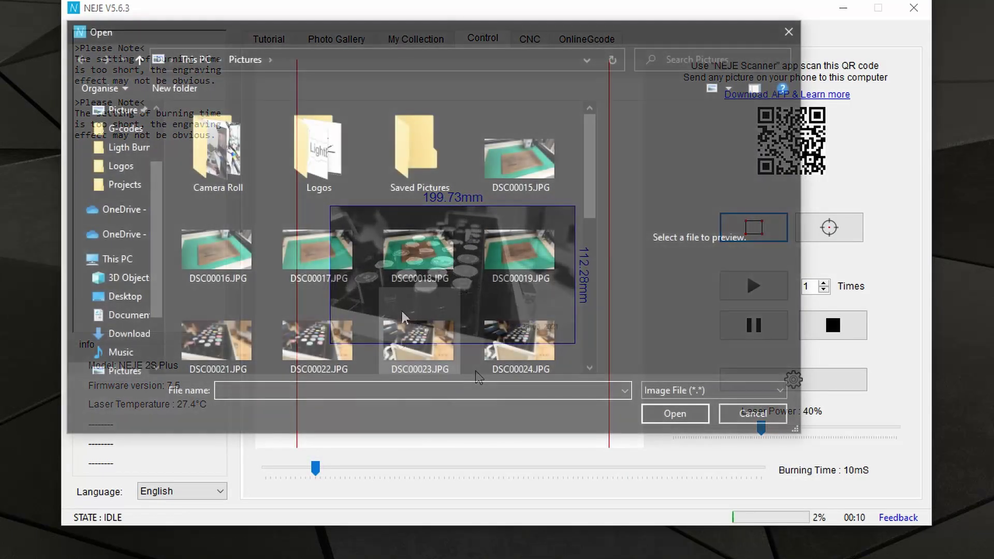
# Step: Load the image DSC00018.JPG from the Pictures folder and accept its default size
pyautogui.click(419, 251)
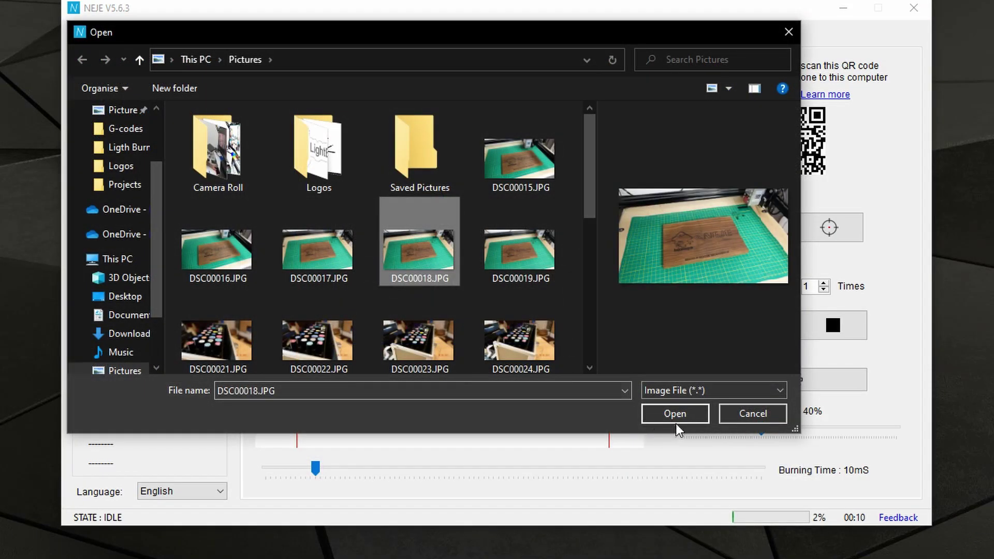
pyautogui.click(675, 420)
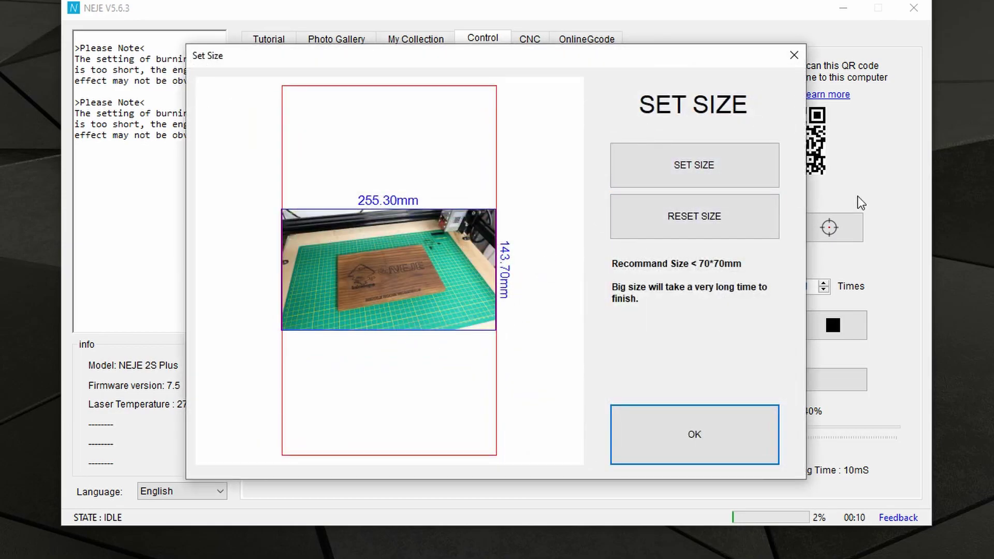
pyautogui.click(673, 415)
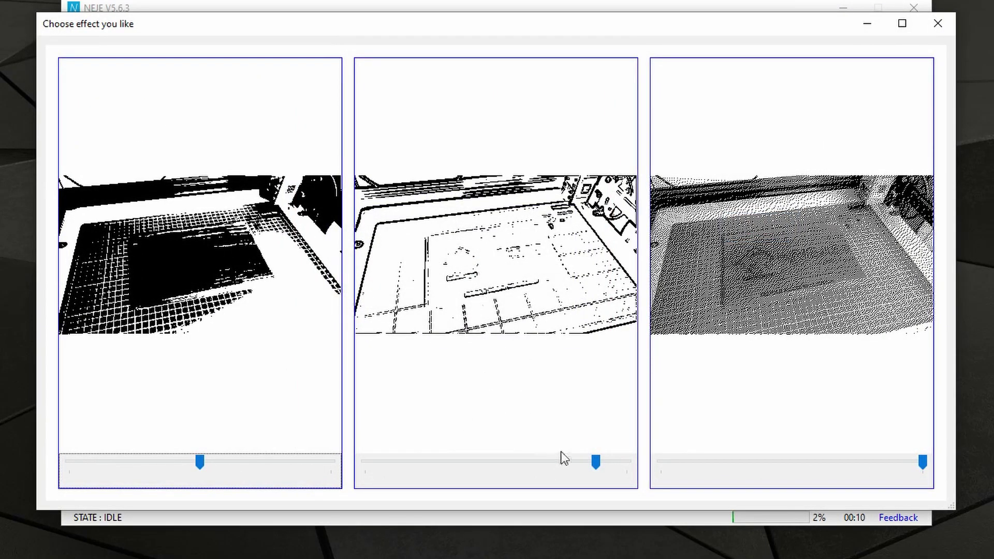
# Step: Raise the intensity of the outline preview and choose that effect, accepting the edit without inserting text
pyautogui.moveTo(596, 464)
pyautogui.mouseDown()
pyautogui.moveTo(561, 472)
pyautogui.moveTo(626, 466)
pyautogui.moveTo(605, 475)
pyautogui.moveTo(614, 474)
pyautogui.mouseUp()
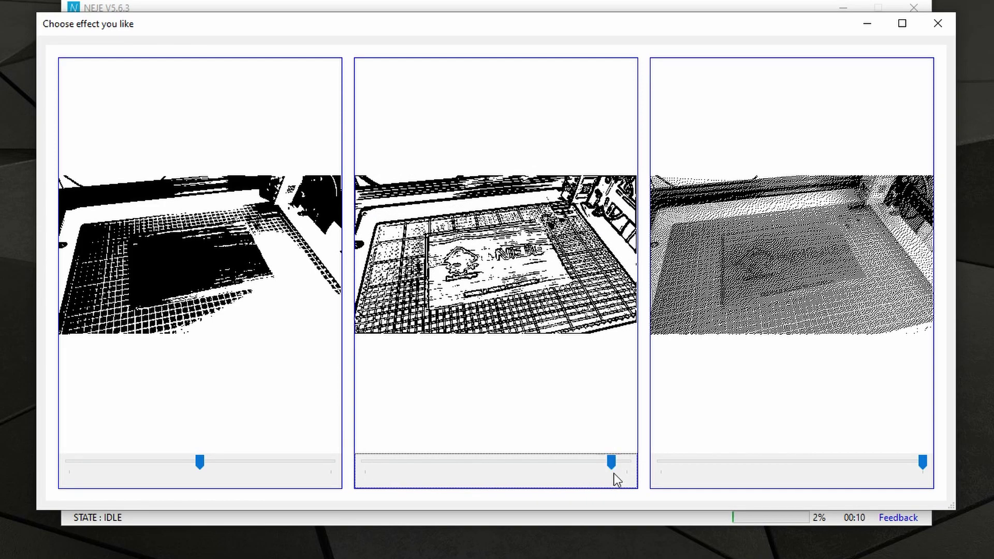
pyautogui.click(570, 420)
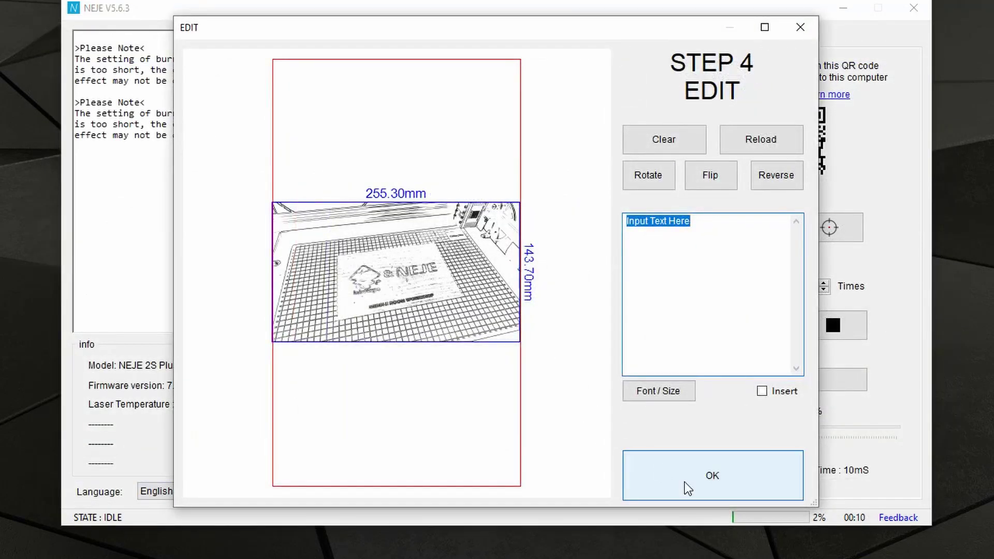
pyautogui.click(645, 256)
pyautogui.click(717, 495)
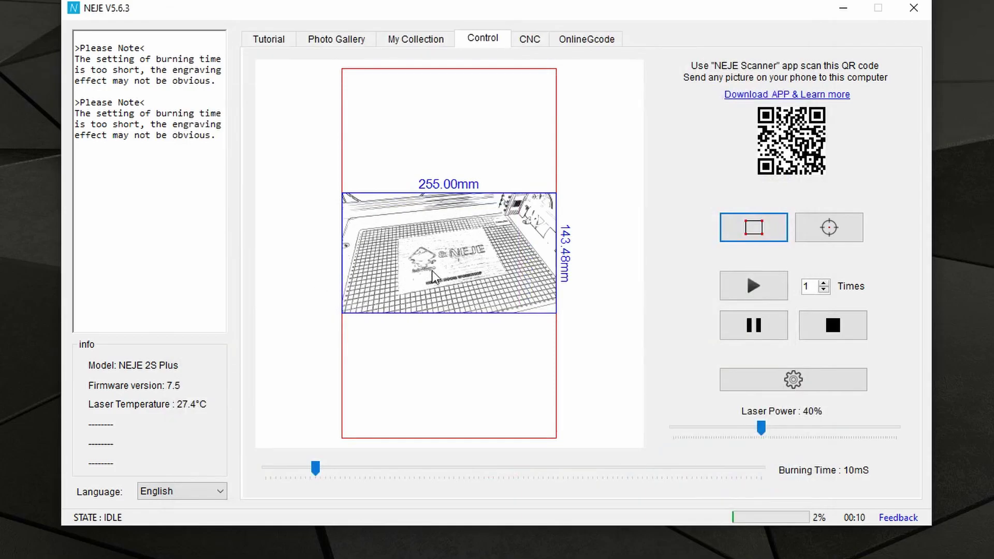
# Step: Inspect the outlined logo and lettering up close, and view the list of available interface languages
pyautogui.scroll(5, 434, 276)
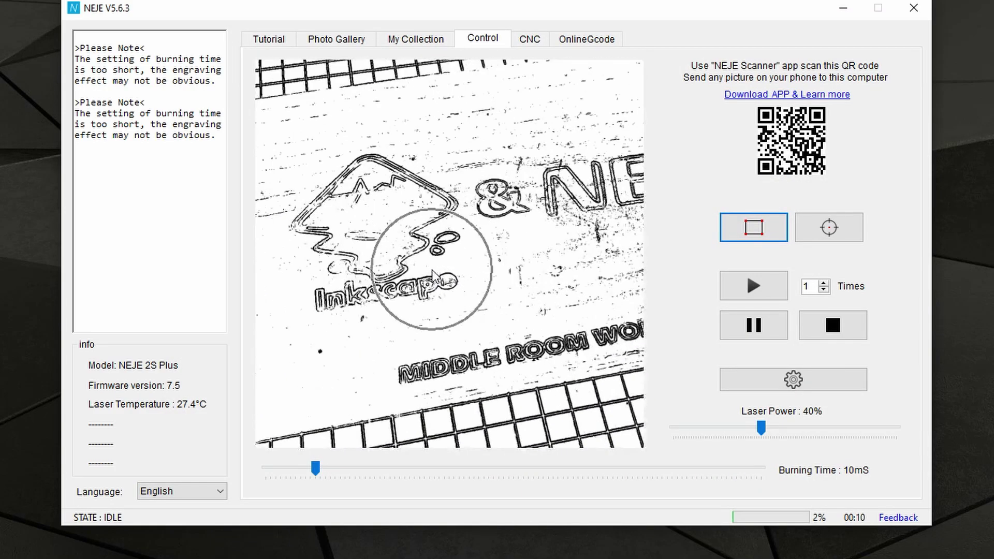
pyautogui.scroll(-5, 405, 297)
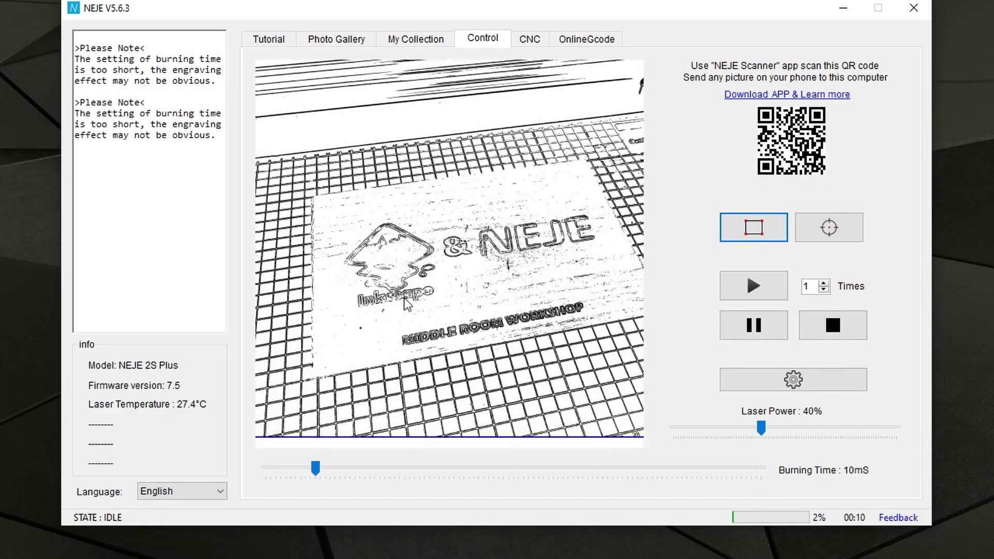
pyautogui.scroll(1, 636, 207)
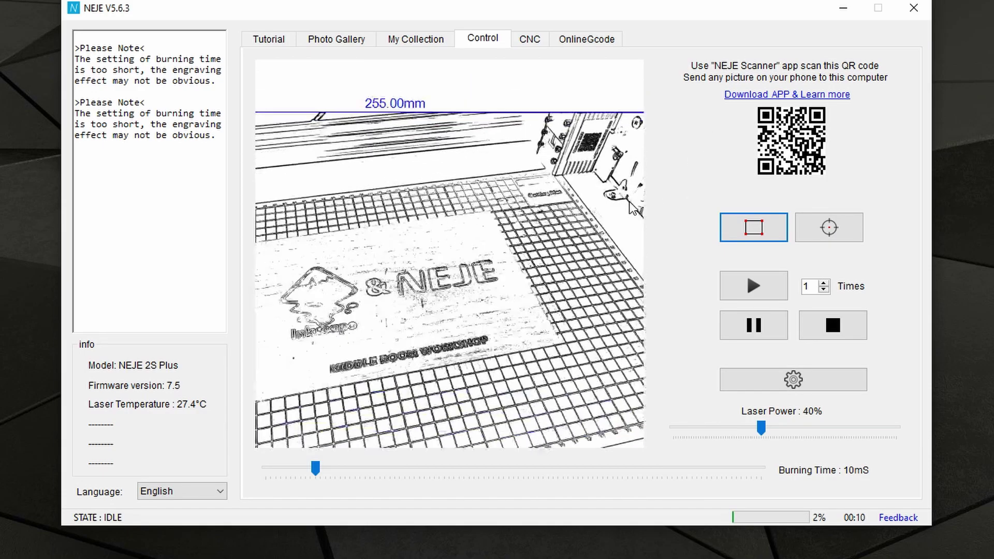
pyautogui.scroll(-4, 516, 423)
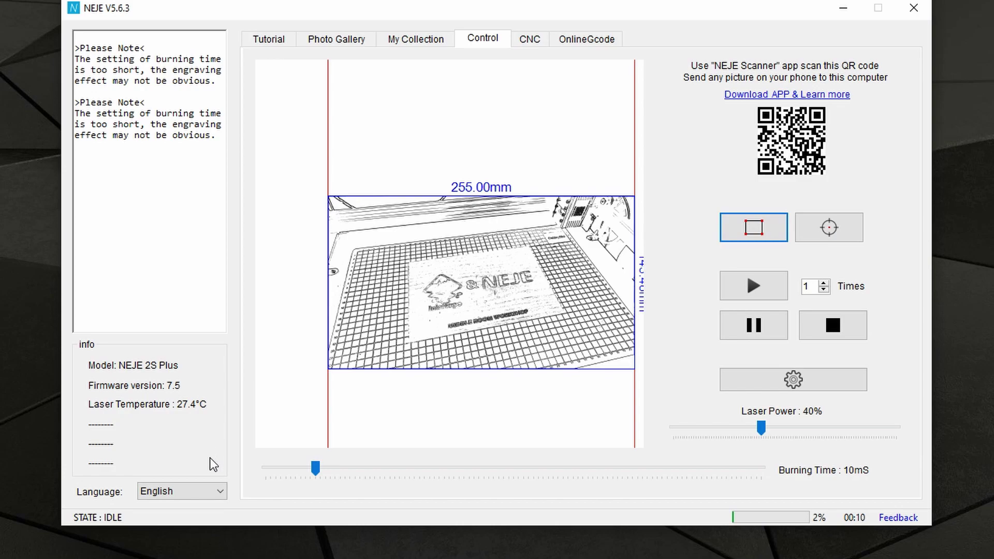
pyautogui.click(217, 491)
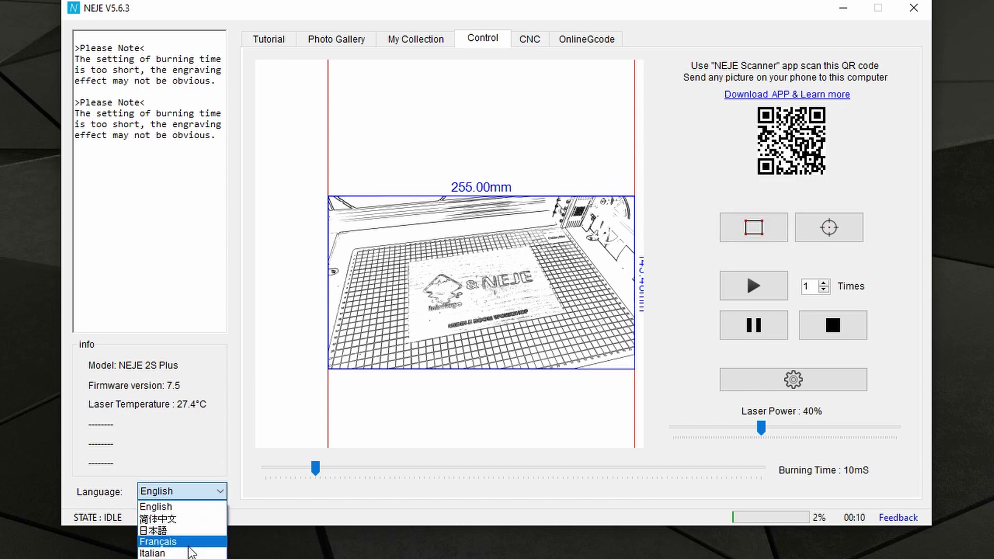
pyautogui.click(216, 487)
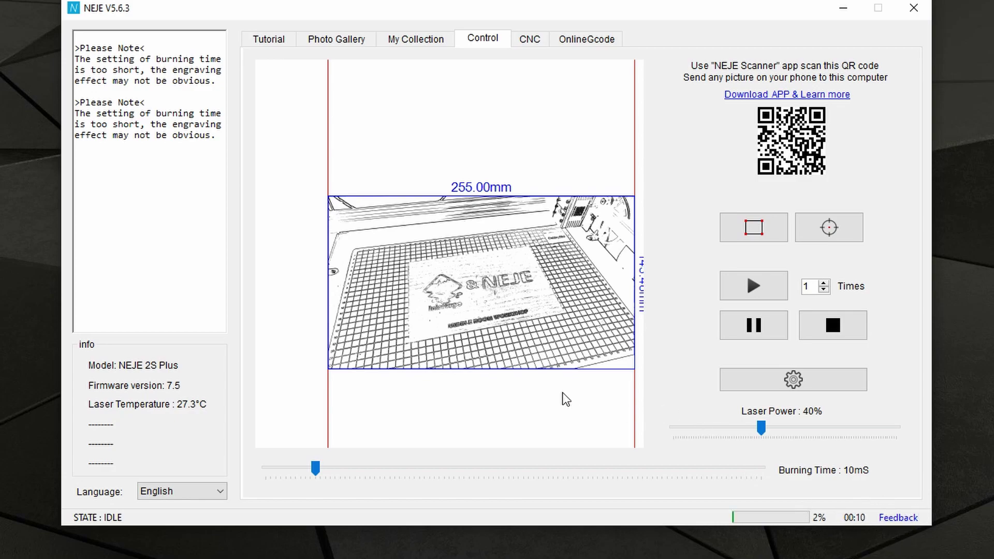
pyautogui.scroll(-1, 332, 325)
pyautogui.scroll(-1, 331, 325)
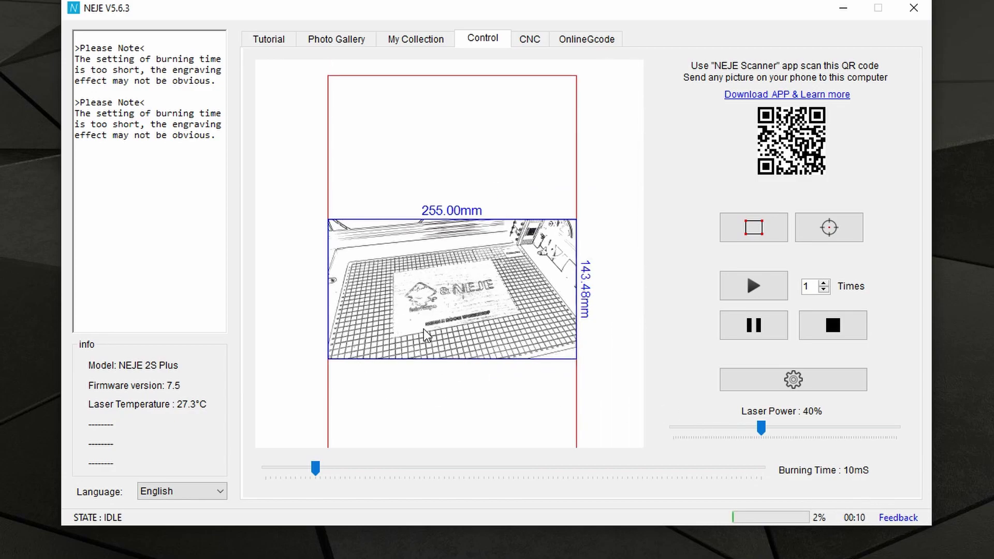
pyautogui.scroll(2, 450, 375)
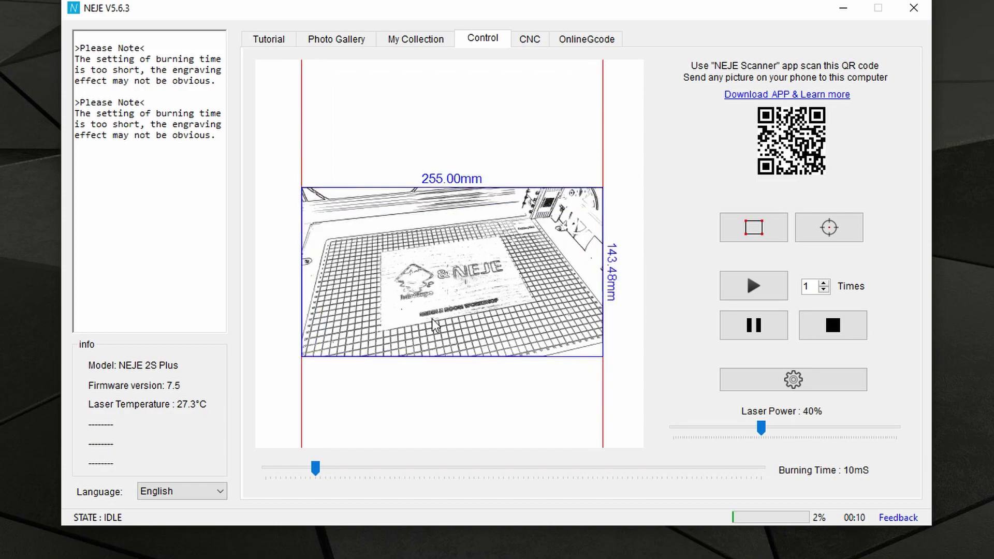